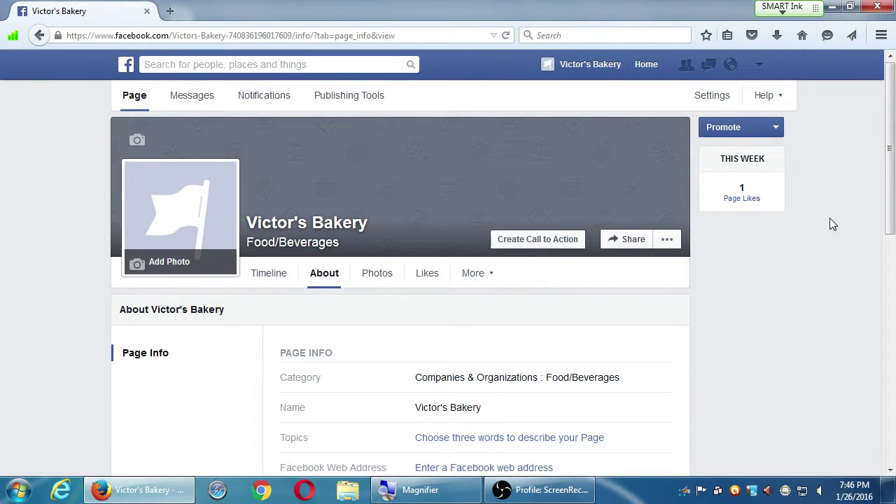
Step: Look over Victor's Bakery's About information, then switch to the page's Timeline
{"action": "scroll", "coordinate": [800, 235], "scroll_direction": "down", "scroll_amount": 4}
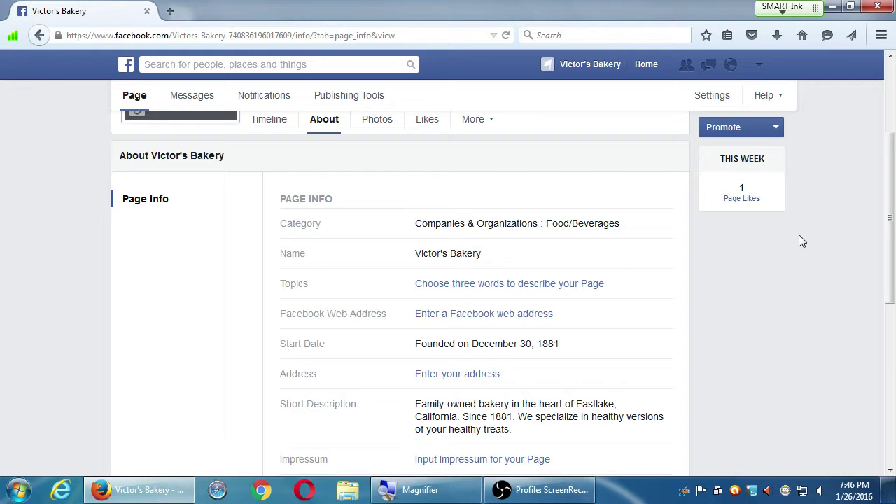
{"action": "scroll", "coordinate": [798, 236], "scroll_direction": "up", "scroll_amount": 4}
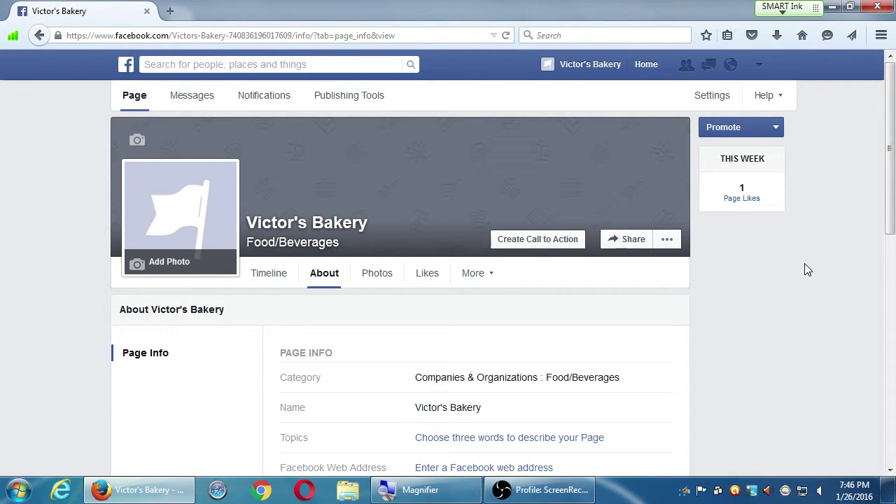
{"action": "left_click", "coordinate": [268, 279]}
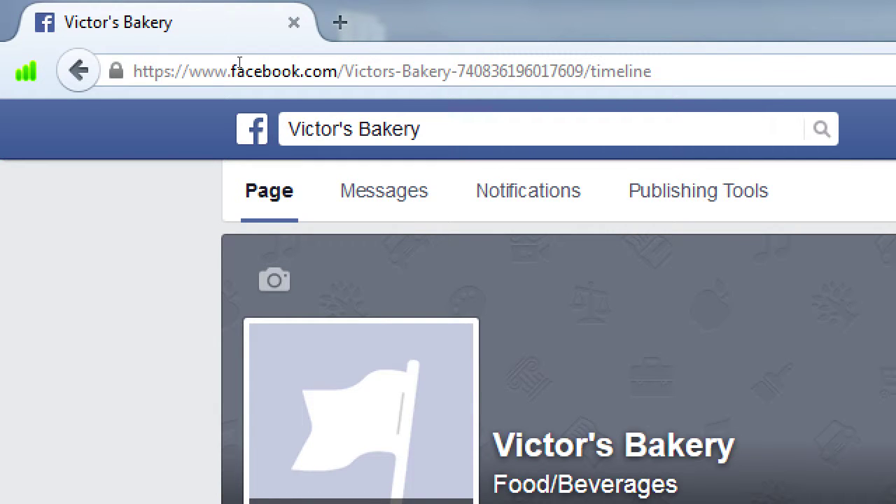
Step: Replace the search bar text with 'chocolate'
{"action": "key", "text": "alt+shift+slash"}
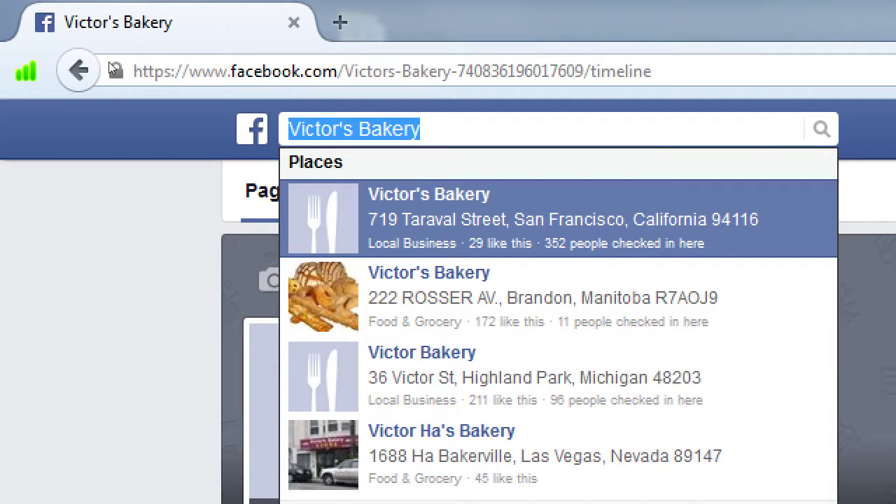
{"action": "type", "text": "chocolate"}
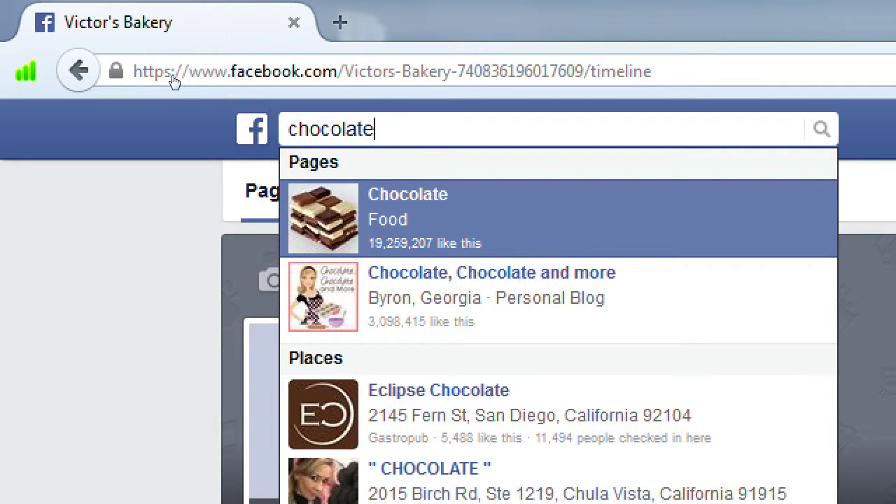
{"action": "key", "text": "Down"}
{"action": "key", "text": "Down"}
{"action": "key", "text": "Down"}
{"action": "key", "text": "Down"}
{"action": "key", "text": "Down"}
{"action": "key", "text": "Down"}
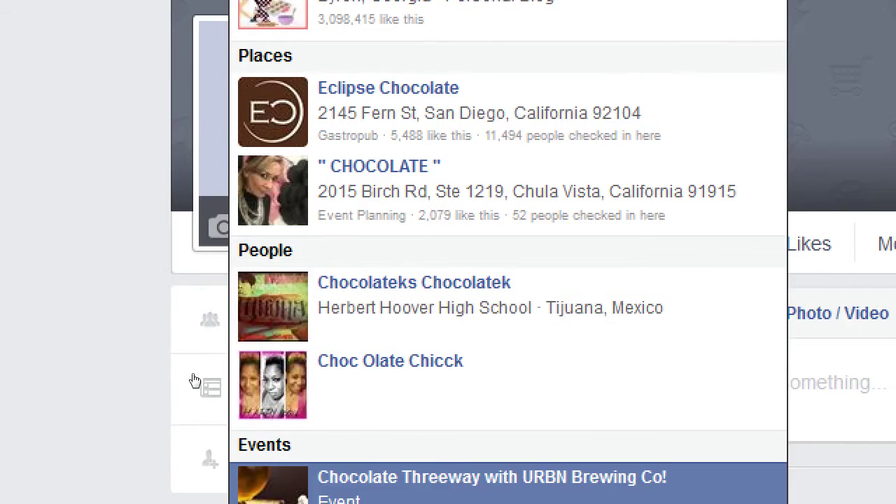
{"action": "key", "text": "Up"}
{"action": "key", "text": "Up"}
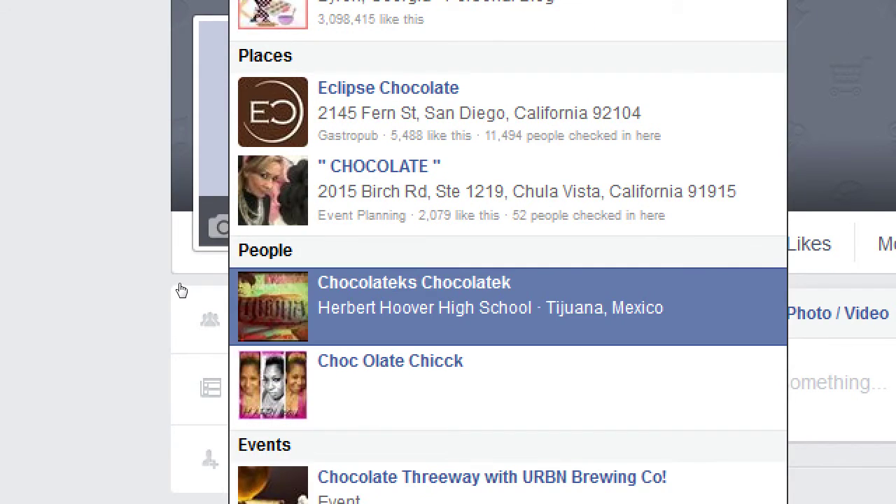
{"action": "key", "text": "Down"}
{"action": "key", "text": "Down"}
{"action": "key", "text": "Down"}
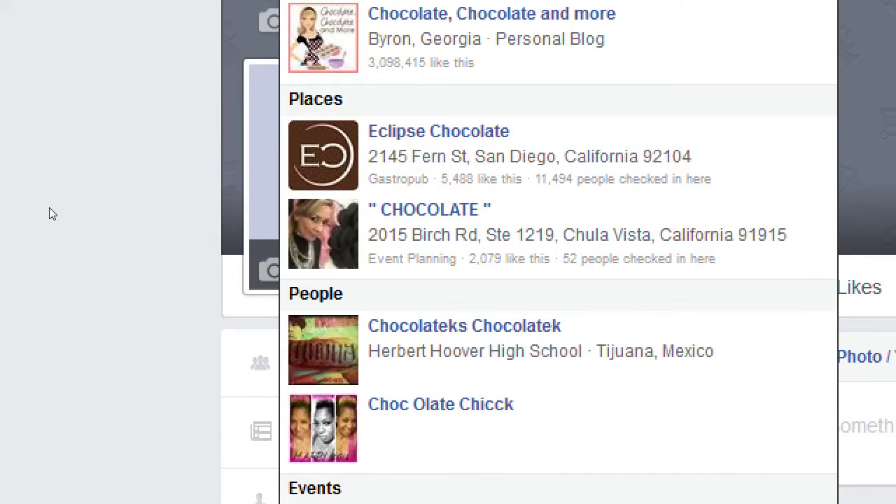
{"action": "left_click", "coordinate": [49, 203]}
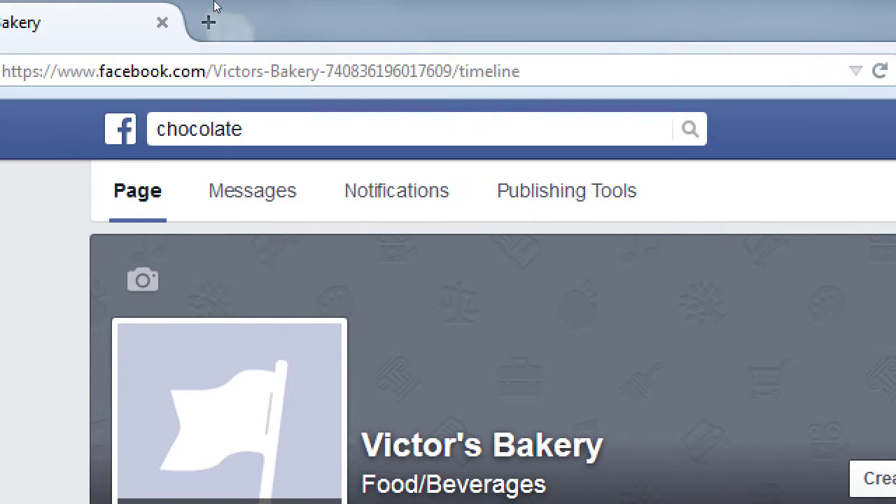
{"action": "key", "text": "alt+shift+/"}
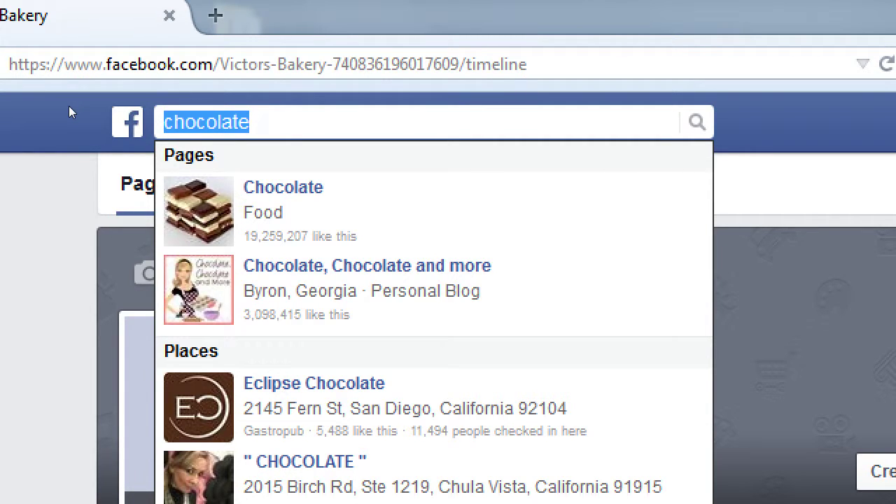
Step: Replace the search text with 'Victor's Bakery'
{"action": "type", "text": "vic"}
{"action": "key", "text": "BackSpace"}
{"action": "key", "text": "BackSpace"}
{"action": "key", "text": "BackSpace"}
{"action": "type", "text": "Victor's Bakery"}
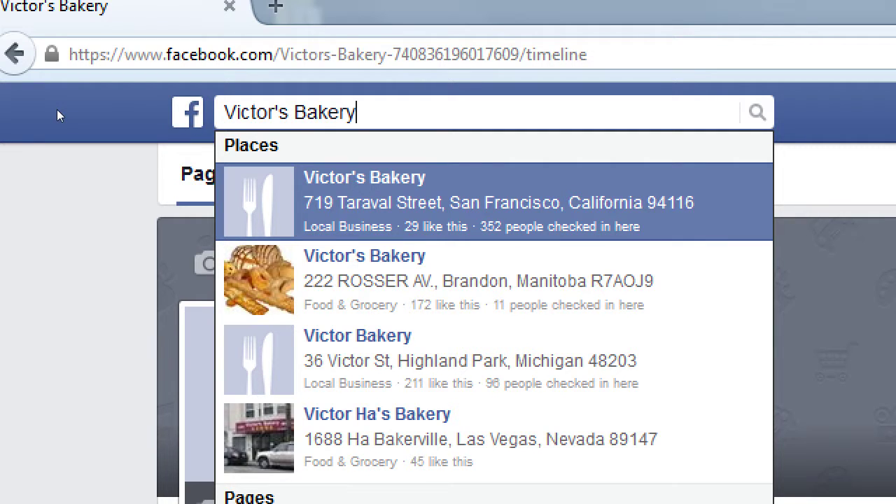
Step: Step through the suggestions, including Victor & Son's Bakery and Victor Ha's Bakery
{"action": "key", "text": "Down"}
{"action": "key", "text": "Down"}
{"action": "key", "text": "Down"}
{"action": "key", "text": "Down"}
{"action": "key", "text": "Down"}
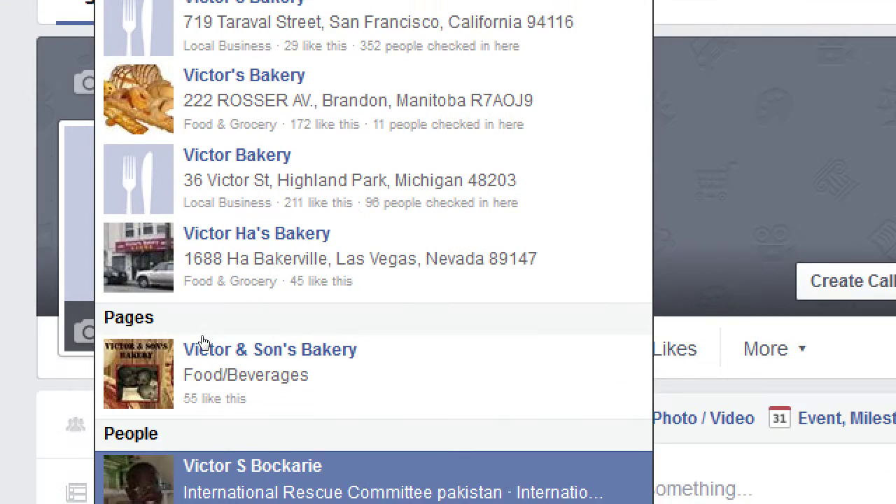
{"action": "key", "text": "Down"}
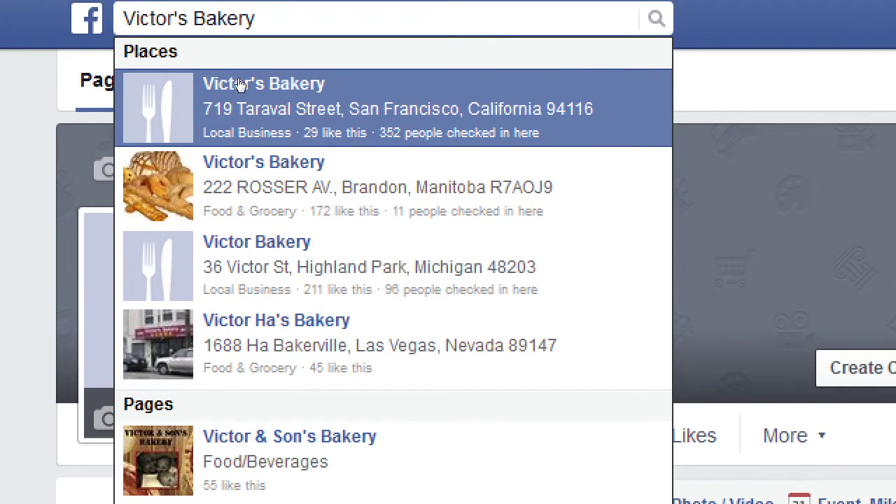
{"action": "key", "text": "Down"}
{"action": "key", "text": "Down"}
{"action": "key", "text": "Down"}
{"action": "key", "text": "Down"}
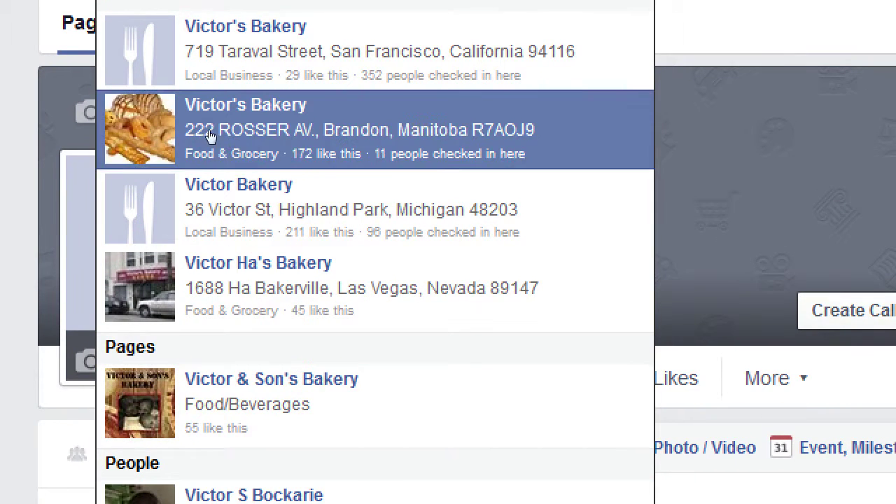
{"action": "key", "text": "Up"}
{"action": "key", "text": "Down"}
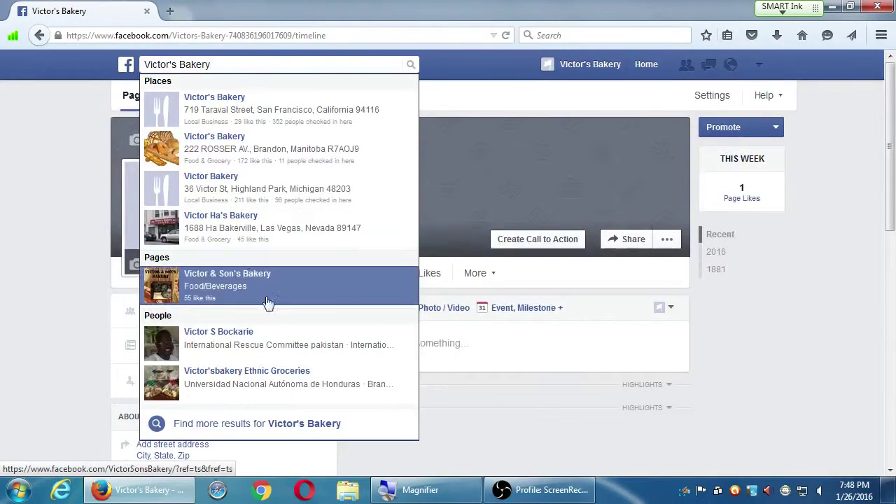
Step: Show all search results for Victor's Bakery and scroll through them
{"action": "left_click", "coordinate": [277, 429]}
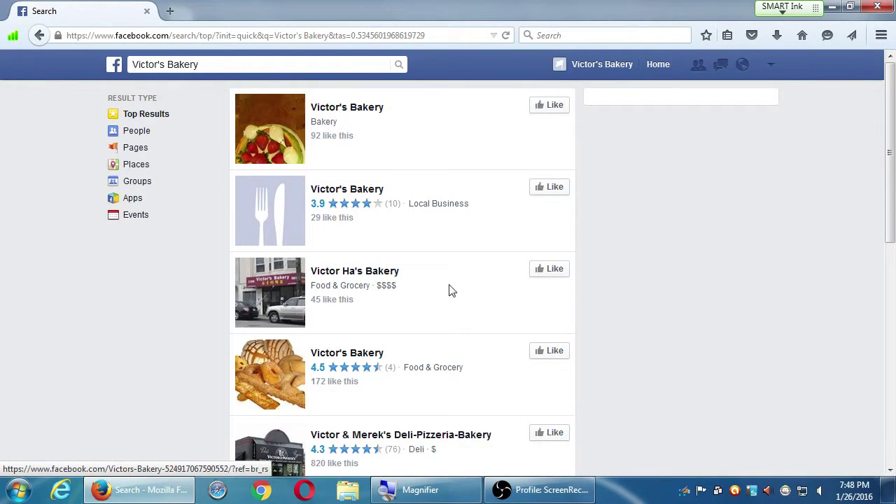
{"action": "scroll", "coordinate": [469, 281], "scroll_direction": "down", "scroll_amount": 15}
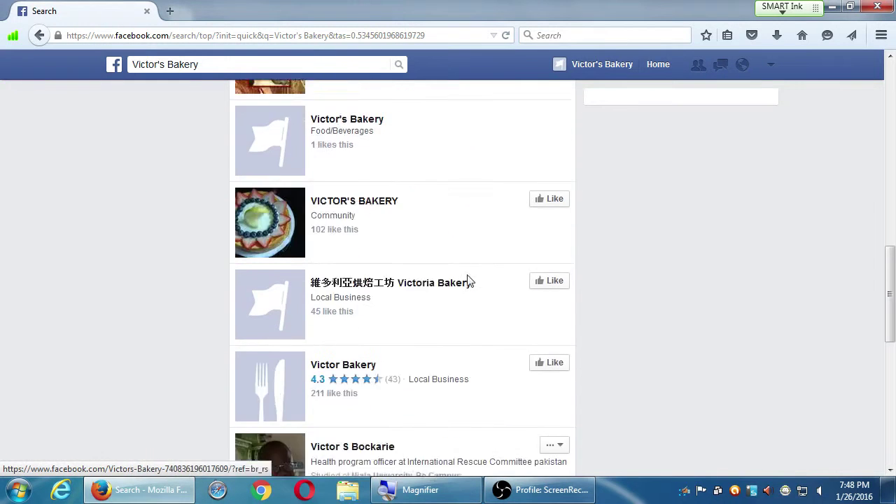
{"action": "scroll", "coordinate": [468, 280], "scroll_direction": "down", "scroll_amount": 2}
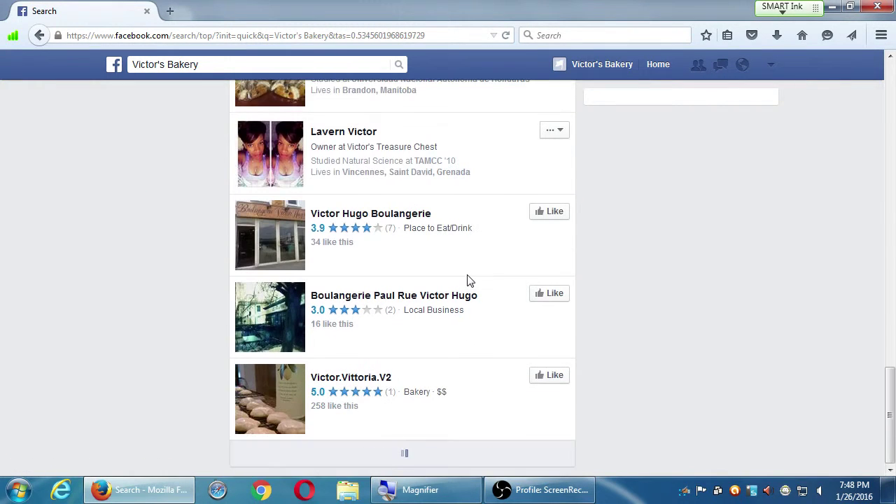
{"action": "scroll", "coordinate": [479, 308], "scroll_direction": "down", "scroll_amount": 3}
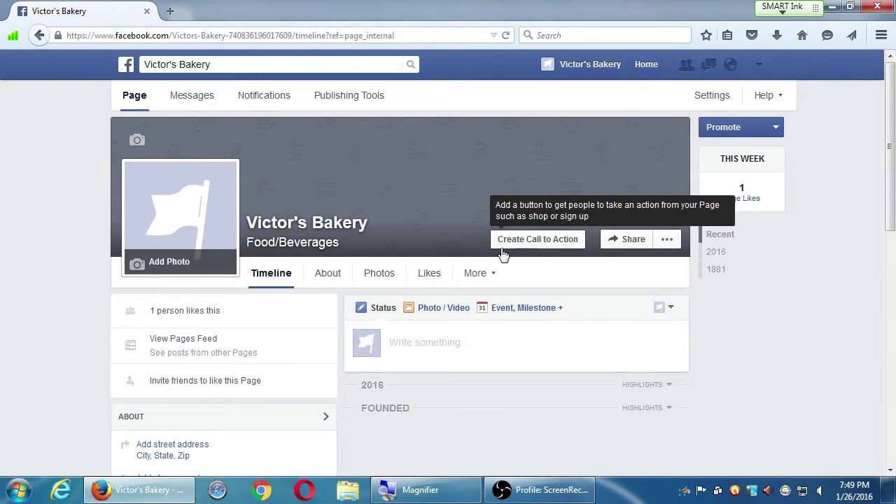
Step: Open the Create Call to Action dialog, cancel it, then reopen it
{"action": "left_click", "coordinate": [513, 241]}
{"action": "left_click", "coordinate": [661, 410]}
{"action": "left_click", "coordinate": [549, 244]}
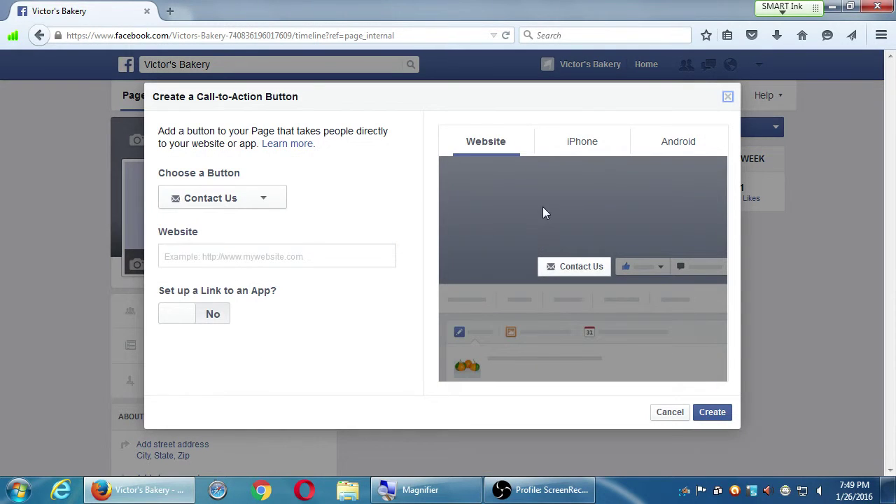
Step: Preview the Contact Us button on website, iPhone and Android, then enter 'victor.com/contacht' as Website
{"action": "left_click", "coordinate": [482, 140]}
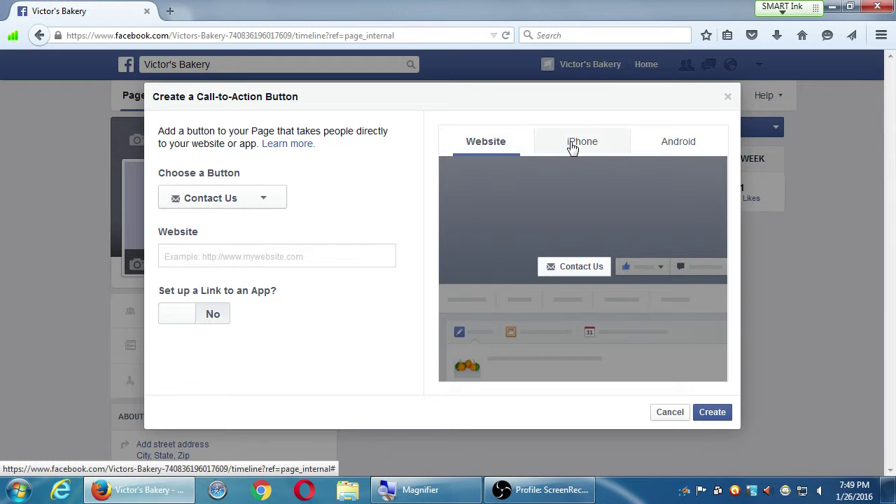
{"action": "left_click", "coordinate": [575, 143]}
{"action": "left_click", "coordinate": [666, 144]}
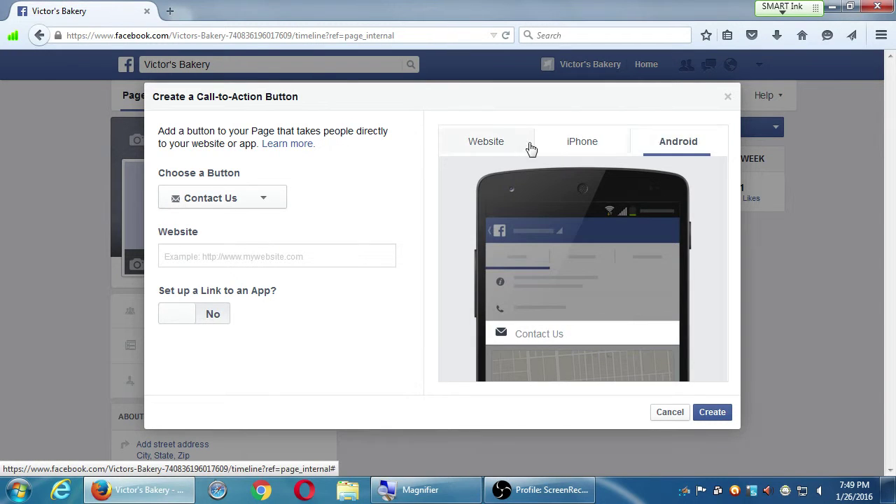
{"action": "left_click", "coordinate": [515, 147]}
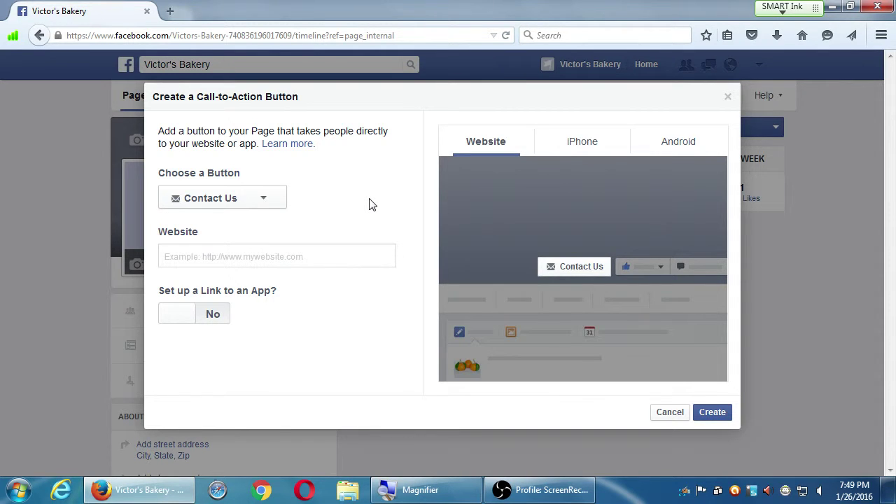
{"action": "left_click", "coordinate": [302, 254]}
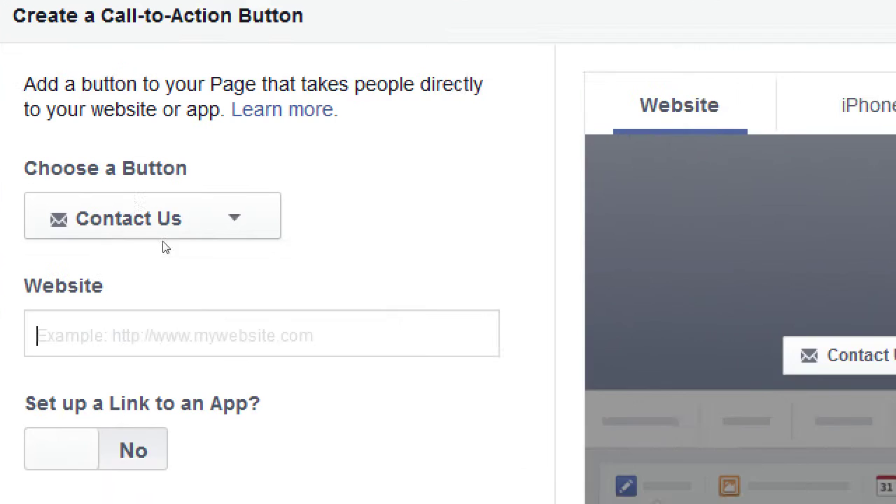
{"action": "type", "text": "victor.com/"}
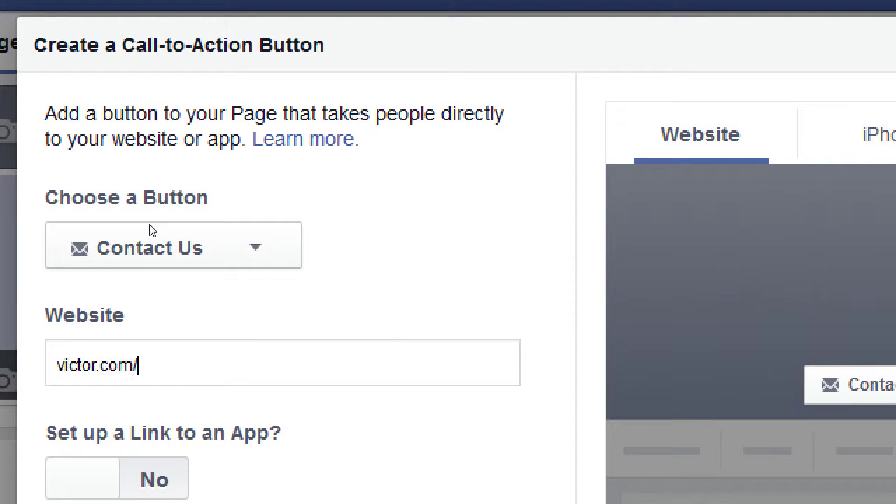
{"action": "type", "text": "contacht"}
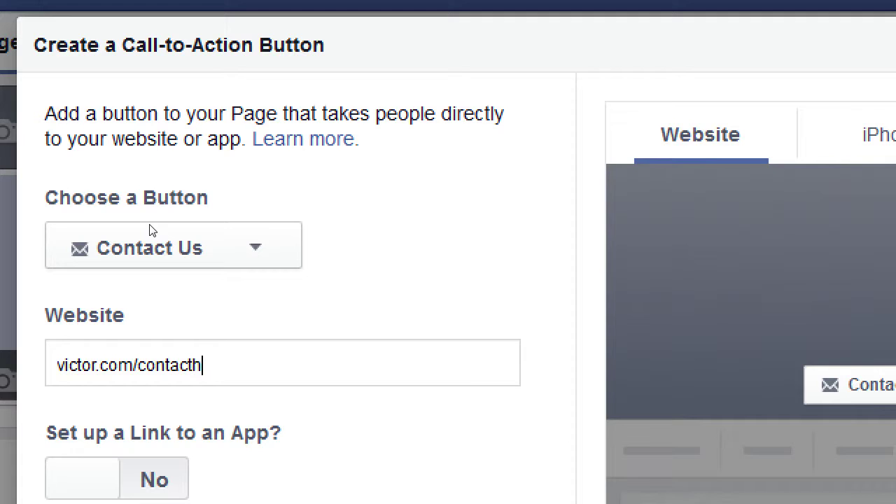
Step: Correct the address to 'victor.com/contact.html', then erase it and open the button type list
{"action": "key", "text": "BackSpace"}
{"action": "key", "text": "BackSpace"}
{"action": "type", "text": ".html"}
{"action": "key", "text": "BackSpace"}
{"action": "key", "text": "BackSpace"}
{"action": "key", "text": "BackSpace"}
{"action": "key", "text": "BackSpace"}
{"action": "key", "text": "BackSpace"}
{"action": "key", "text": "BackSpace"}
{"action": "key", "text": "BackSpace"}
{"action": "key", "text": "BackSpace"}
{"action": "key", "text": "BackSpace"}
{"action": "key", "text": "BackSpace"}
{"action": "key", "text": "BackSpace"}
{"action": "key", "text": "BackSpace"}
{"action": "key", "text": "BackSpace"}
{"action": "key", "text": "BackSpace"}
{"action": "key", "text": "BackSpace"}
{"action": "key", "text": "BackSpace"}
{"action": "key", "text": "BackSpace"}
{"action": "key", "text": "BackSpace"}
{"action": "key", "text": "BackSpace"}
{"action": "key", "text": "BackSpace"}
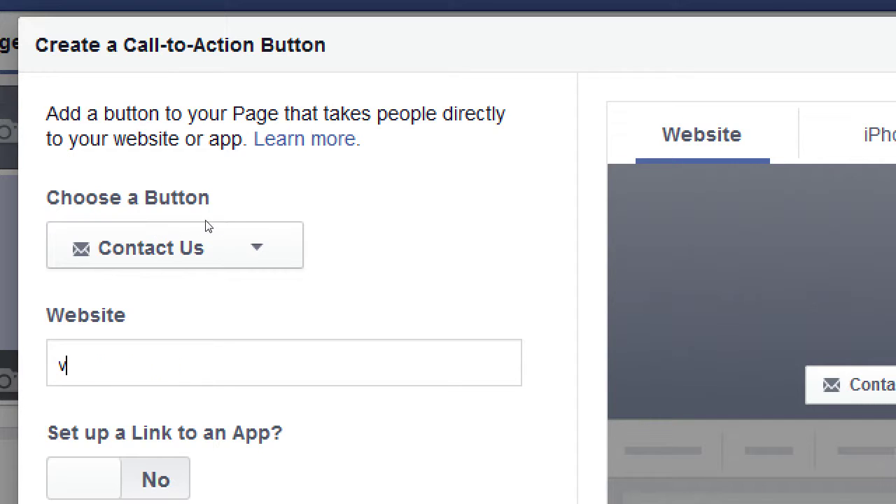
{"action": "left_click", "coordinate": [238, 238]}
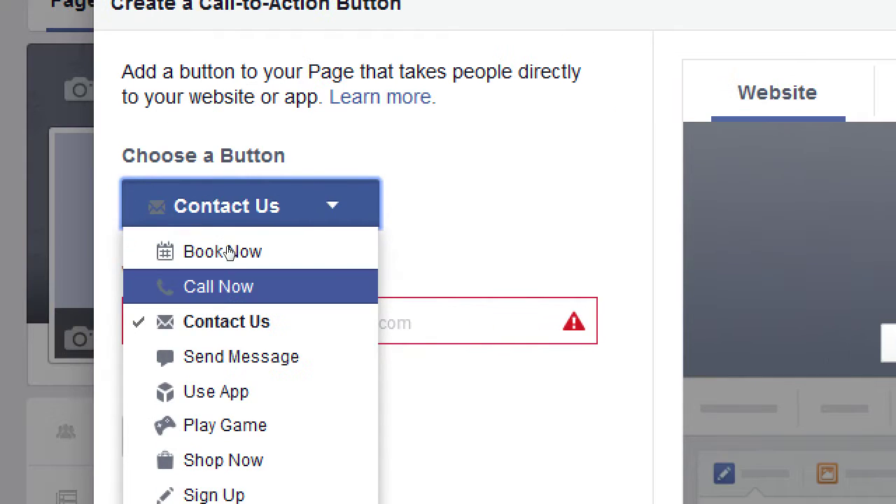
Step: Set the button type to Call Now and enter the bakery's phone number
{"action": "left_click", "coordinate": [236, 248]}
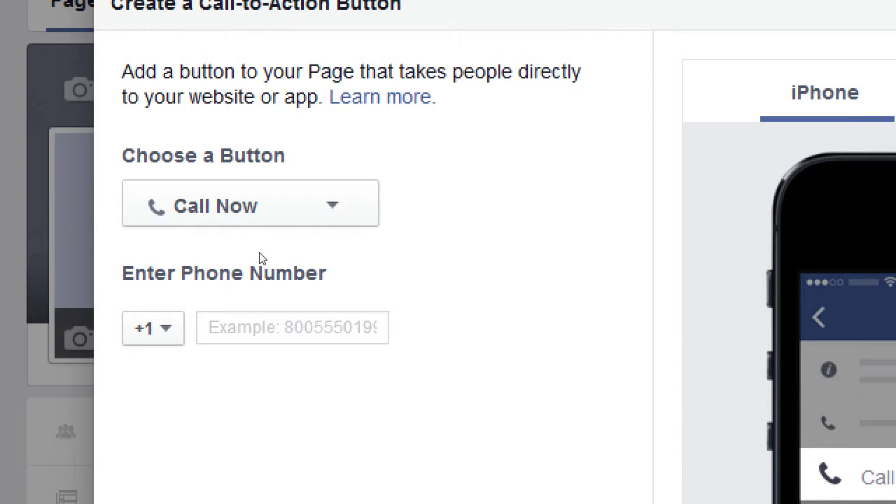
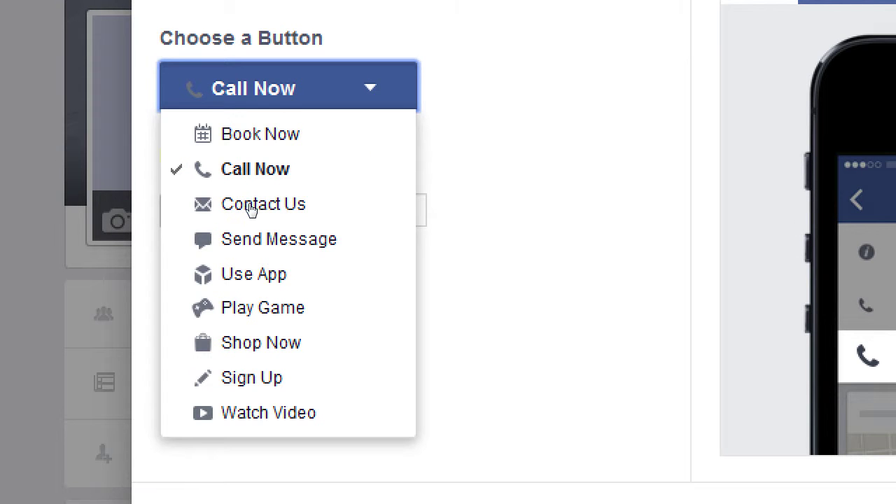
Step: Try the Send Message and Watch Video button types, then settle on Shop Now
{"action": "left_click", "coordinate": [250, 241]}
{"action": "left_click", "coordinate": [240, 200]}
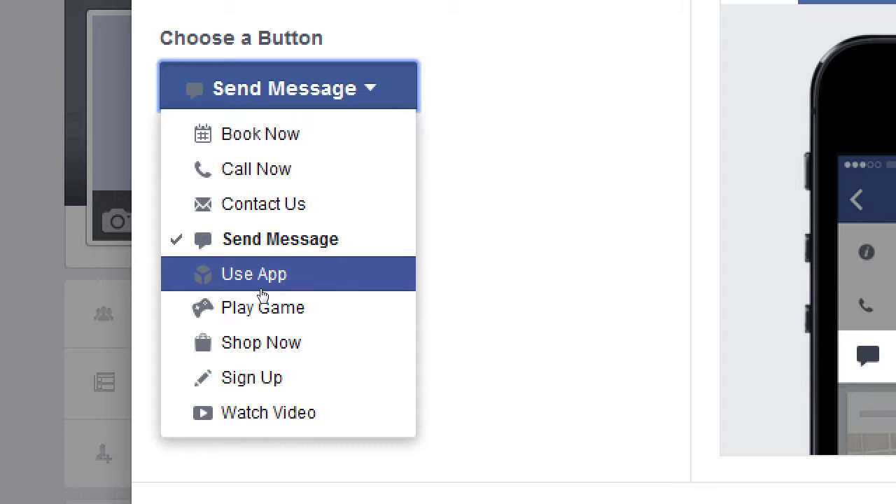
{"action": "left_click", "coordinate": [253, 410]}
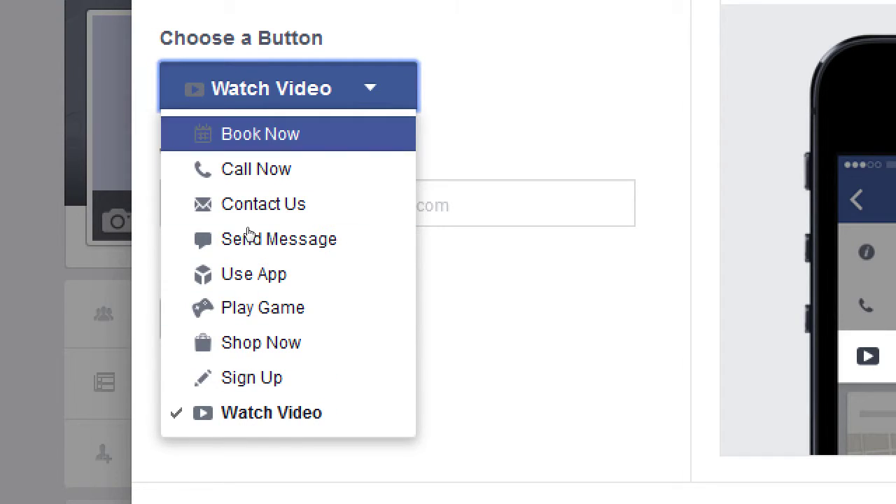
{"action": "left_click", "coordinate": [245, 334]}
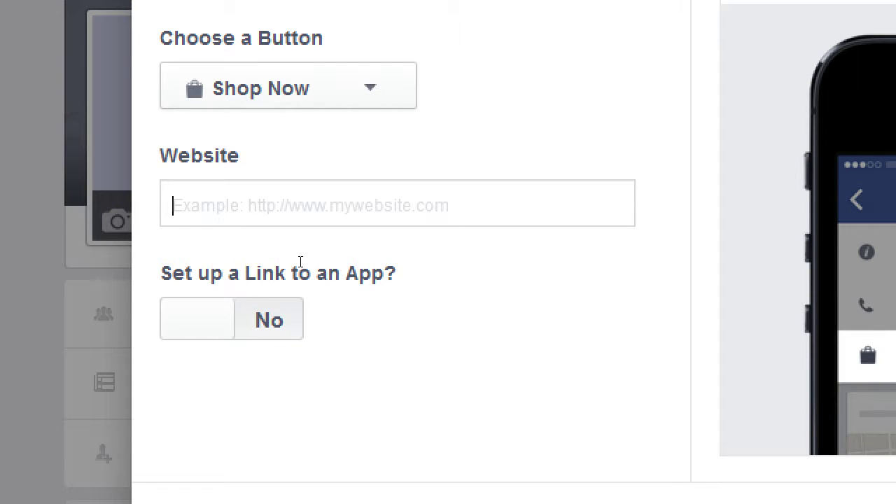
Step: Open and dismiss the button type list, then go into the empty Website field
{"action": "key", "text": "shift+Tab"}
{"action": "key", "text": "space"}
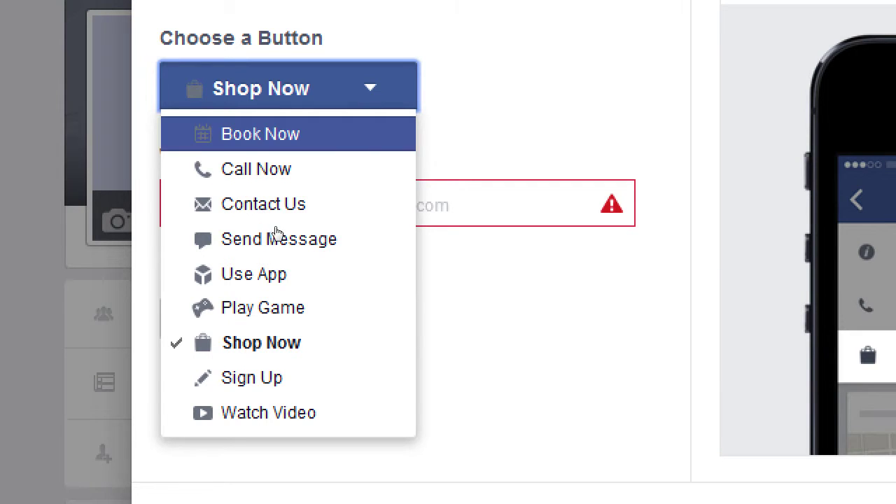
{"action": "key", "text": "Escape"}
{"action": "key", "text": "Tab"}
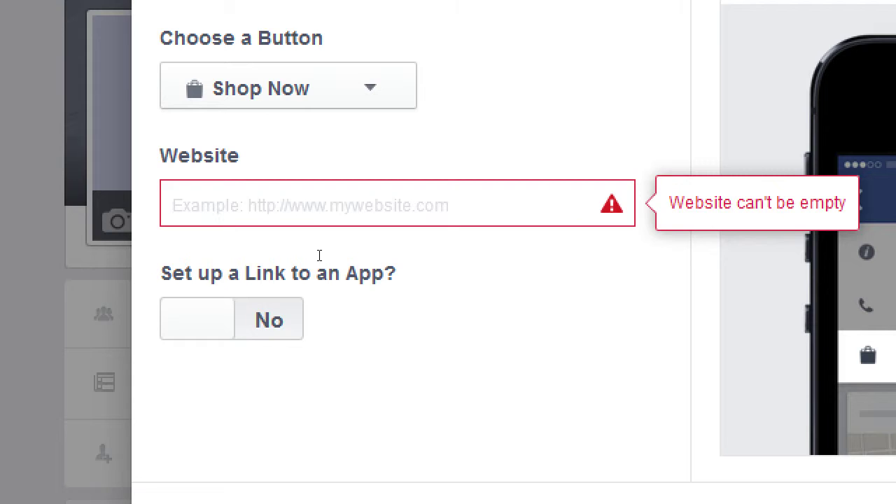
{"action": "left_click", "coordinate": [351, 358]}
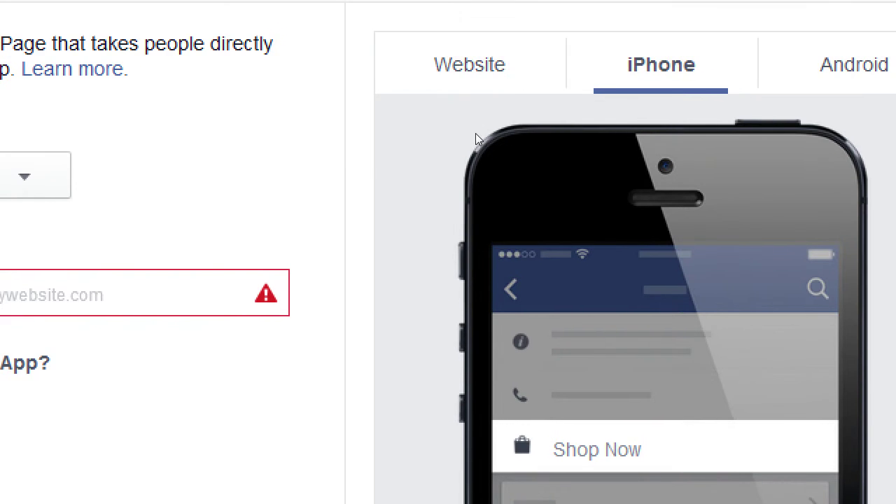
Step: Show the Website preview and set 'Set up a Link to an App?' to Yes
{"action": "left_click", "coordinate": [469, 65]}
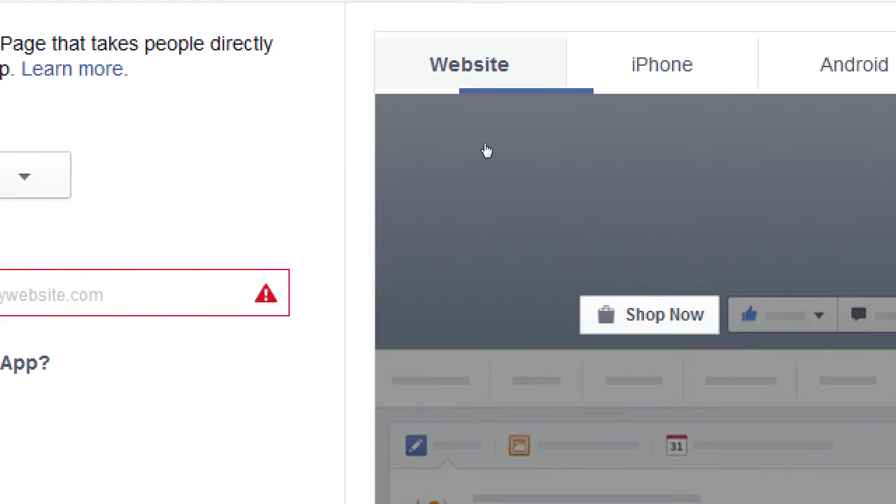
{"action": "left_click", "coordinate": [194, 339]}
{"action": "scroll", "coordinate": [198, 324], "scroll_direction": "down", "scroll_amount": 5}
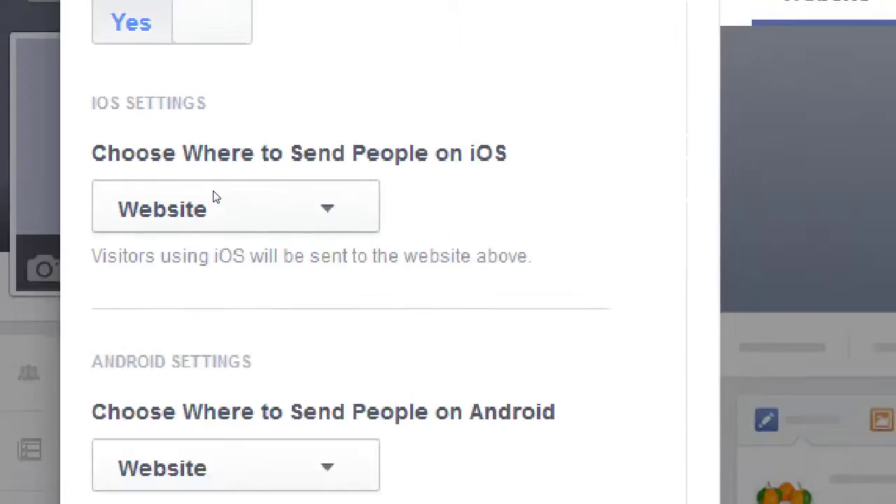
Step: Switch the call-to-action button type to Book Now in the dialog
{"action": "scroll", "coordinate": [217, 194], "scroll_direction": "up", "scroll_amount": 3}
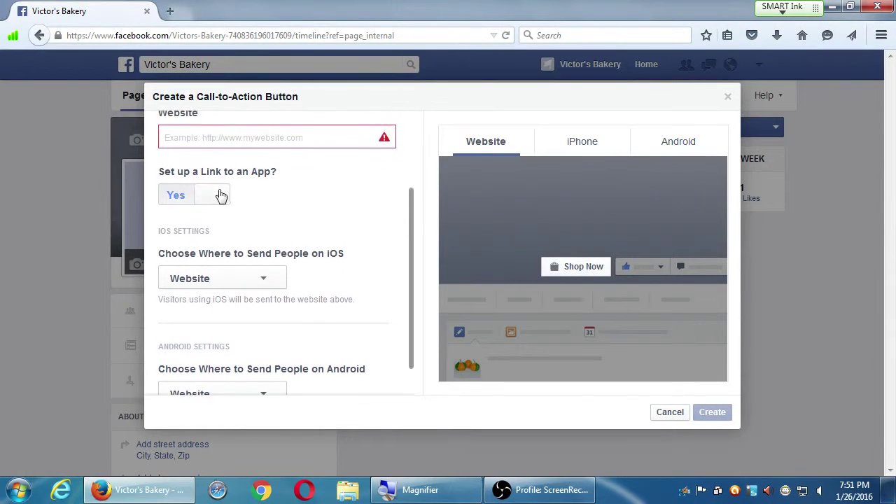
{"action": "scroll", "coordinate": [286, 191], "scroll_direction": "up", "scroll_amount": 2}
{"action": "left_click", "coordinate": [254, 192]}
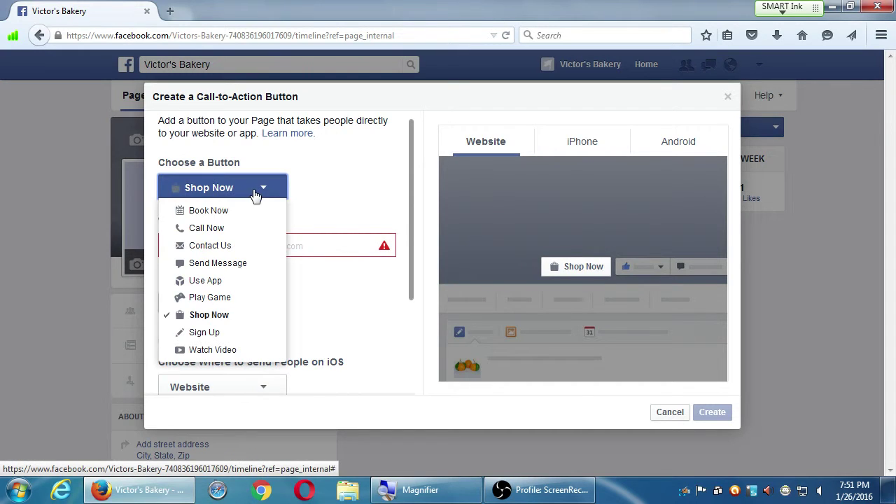
{"action": "left_click", "coordinate": [225, 210]}
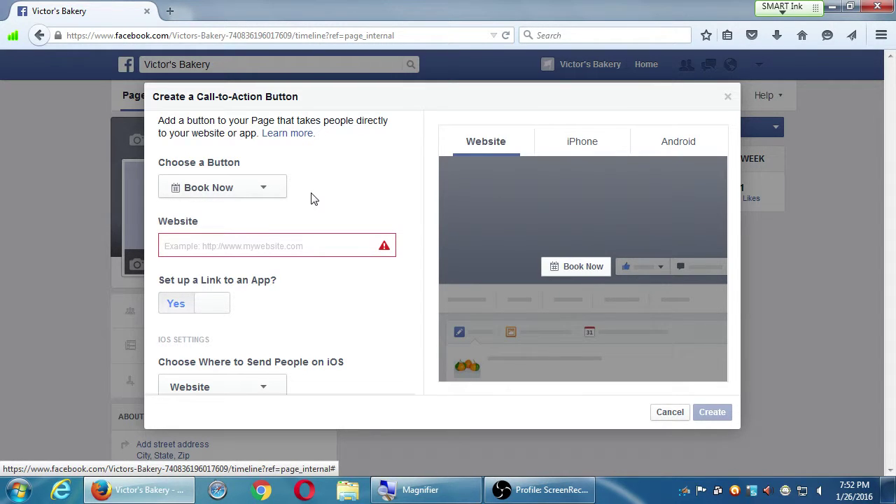
Step: Cancel the unfinished Book Now setup and restart with Create Call to Action
{"action": "left_click", "coordinate": [679, 416]}
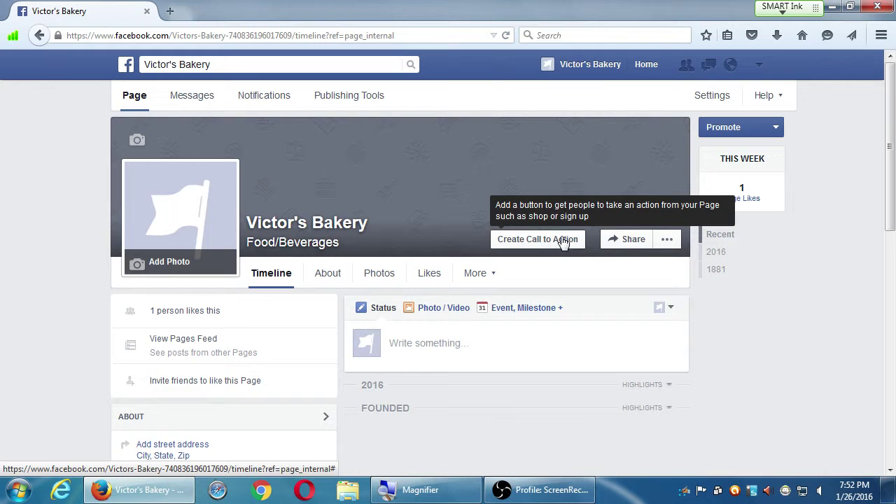
{"action": "left_click", "coordinate": [564, 240]}
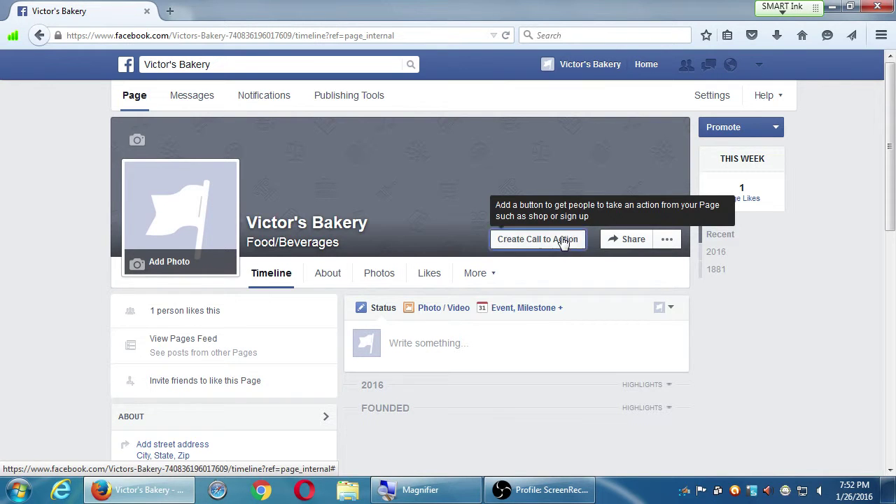
Step: Enter victor.com as the website and create the Contact Us button
{"action": "left_click", "coordinate": [261, 257]}
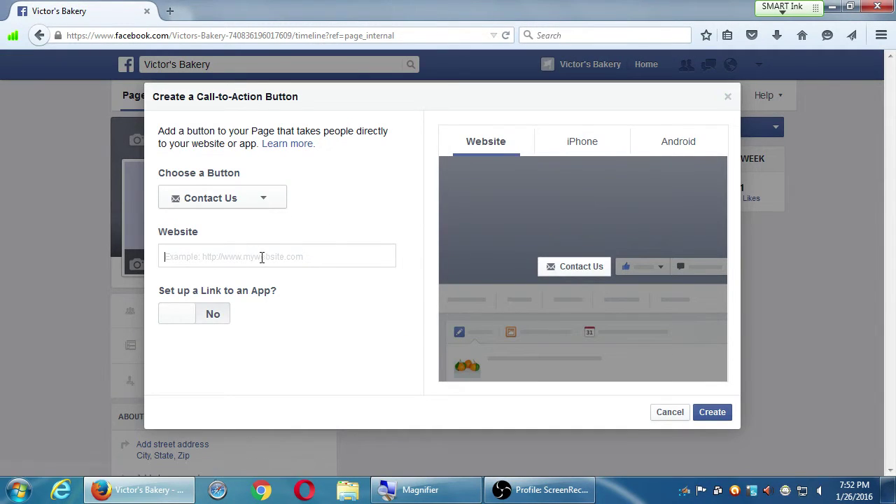
{"action": "type", "text": "victor.com"}
{"action": "left_click", "coordinate": [708, 411]}
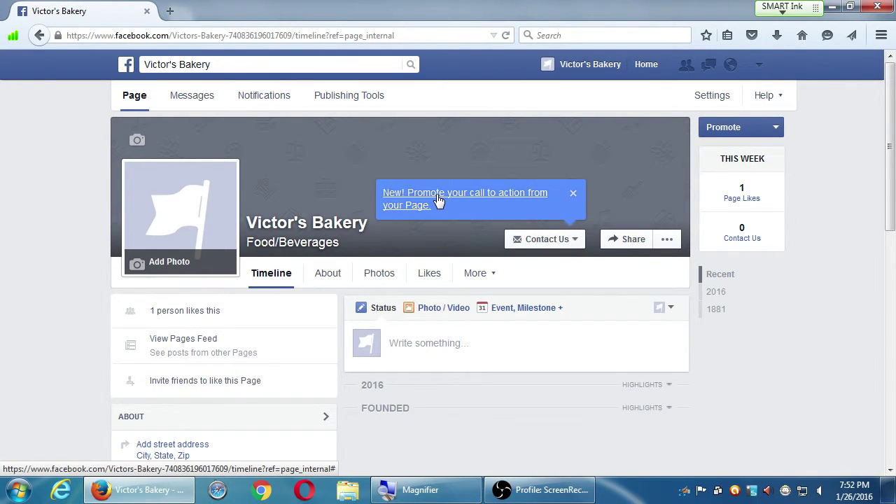
Step: Dismiss the promotion tip and show the Contact Us button's test, edit and delete options
{"action": "left_click", "coordinate": [574, 196]}
{"action": "left_click", "coordinate": [574, 241]}
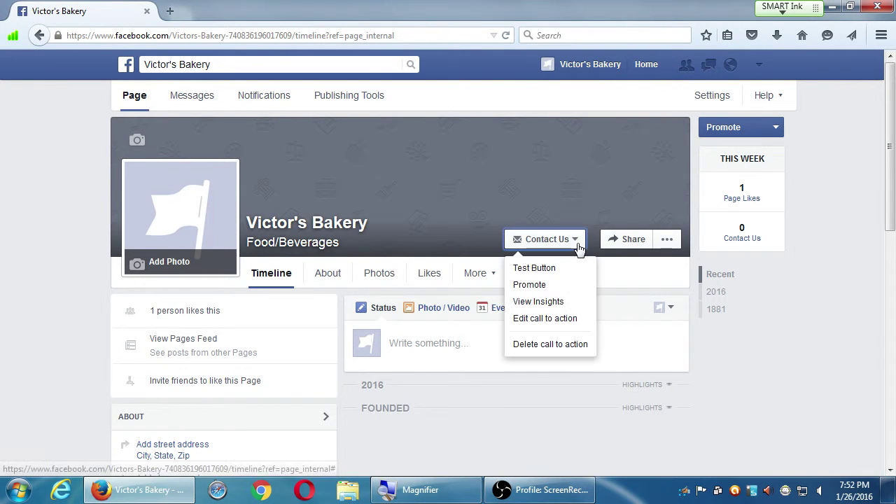
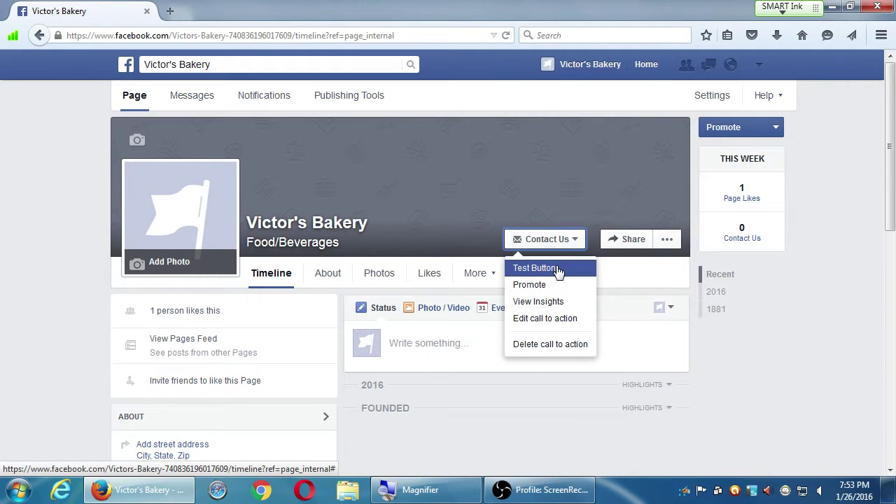
Step: Dismiss the Contact Us list and start sharing Victor's Bakery to your Timeline publicly
{"action": "left_click", "coordinate": [689, 259]}
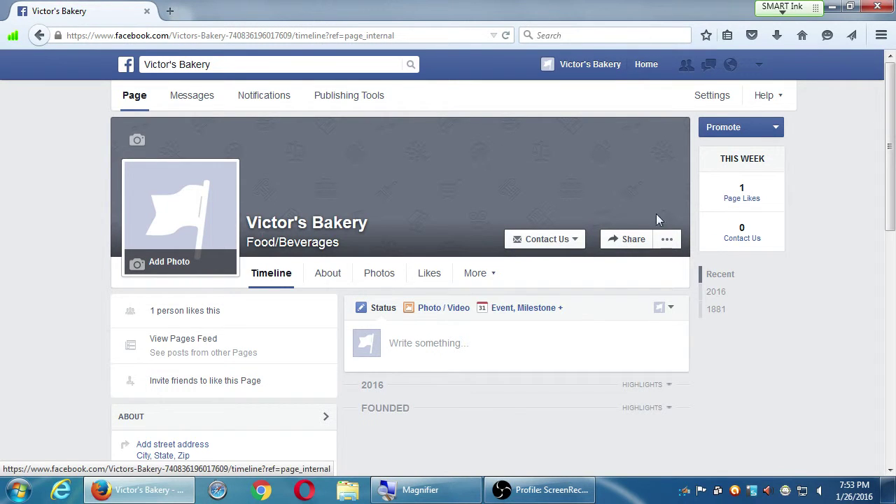
{"action": "left_click", "coordinate": [619, 241]}
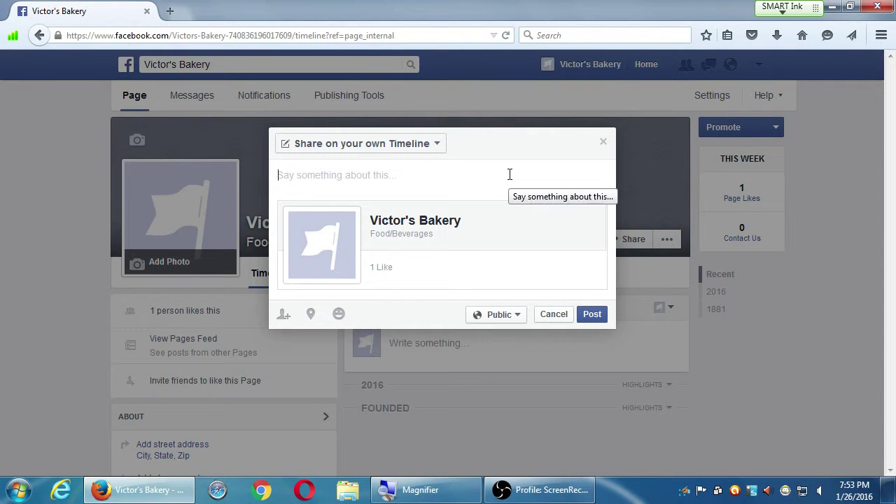
{"action": "left_click", "coordinate": [417, 150]}
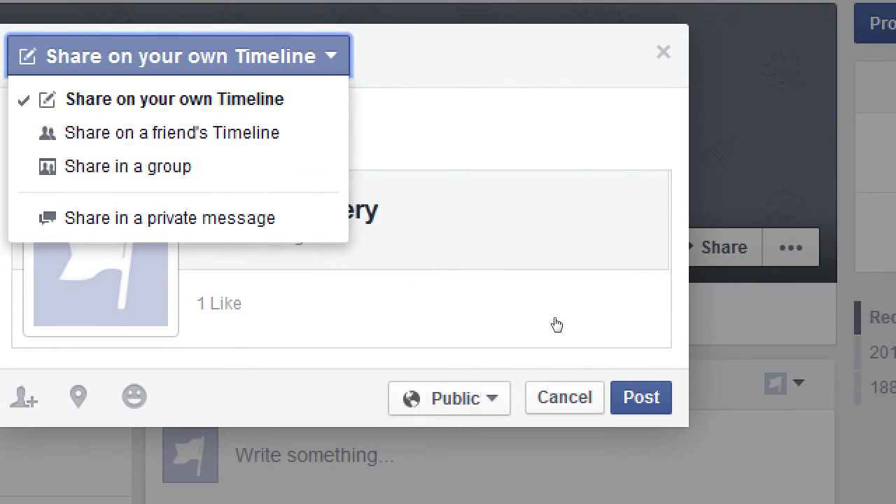
{"action": "left_click", "coordinate": [693, 483]}
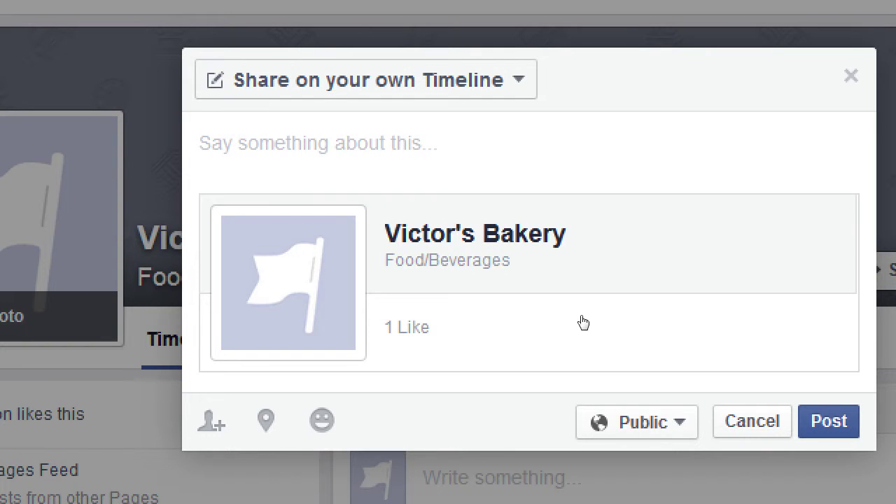
Step: Dismiss the share dialog and show the page's extra options like View as Page Visitor
{"action": "key", "text": "Escape"}
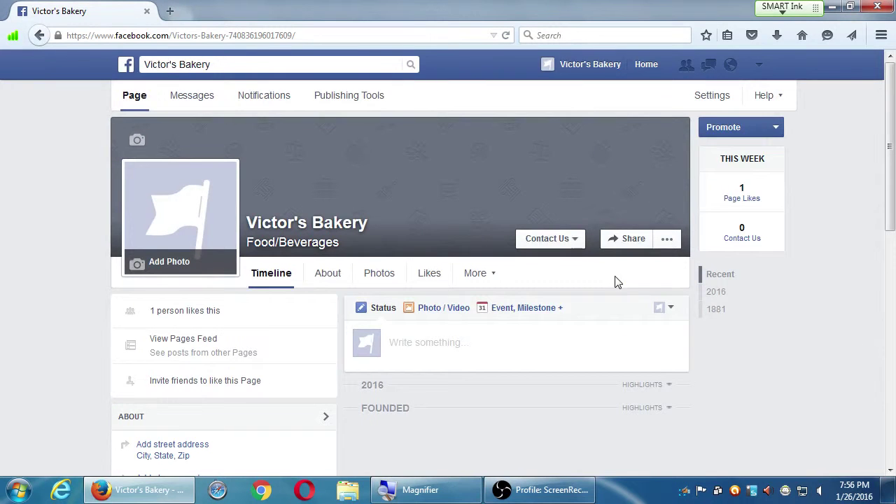
{"action": "left_click", "coordinate": [676, 243]}
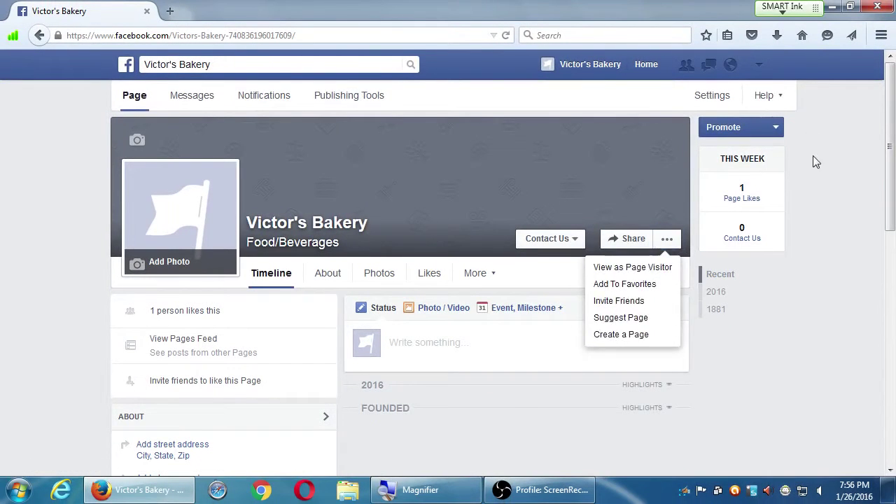
Step: Close the page options list and show the account menu with Create Page and Log Out
{"action": "left_click", "coordinate": [812, 158]}
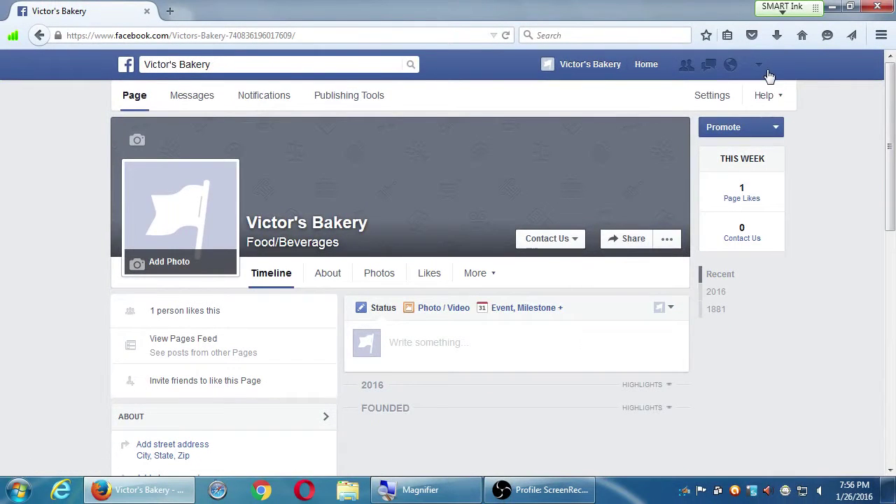
{"action": "left_click", "coordinate": [760, 67]}
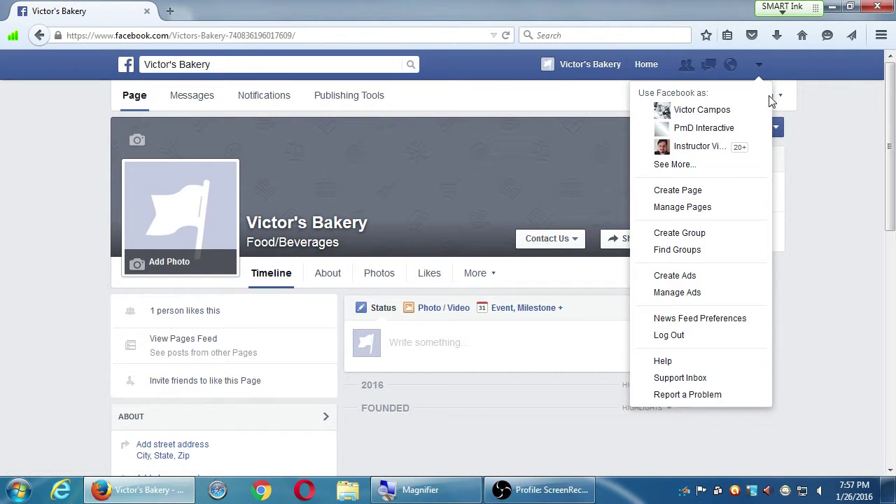
Step: Switch to the personal profile, then to PmD Interactive, and show the full managed Pages list
{"action": "left_click", "coordinate": [744, 112]}
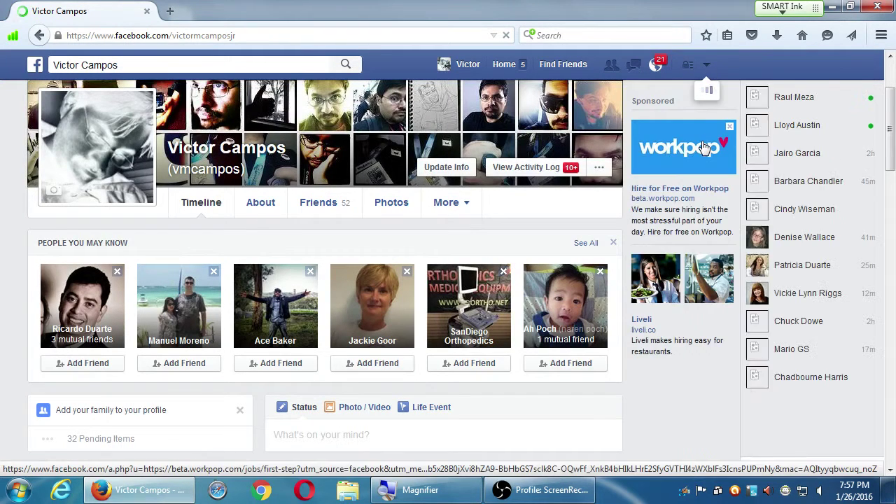
{"action": "left_click", "coordinate": [705, 65]}
{"action": "left_click", "coordinate": [663, 110]}
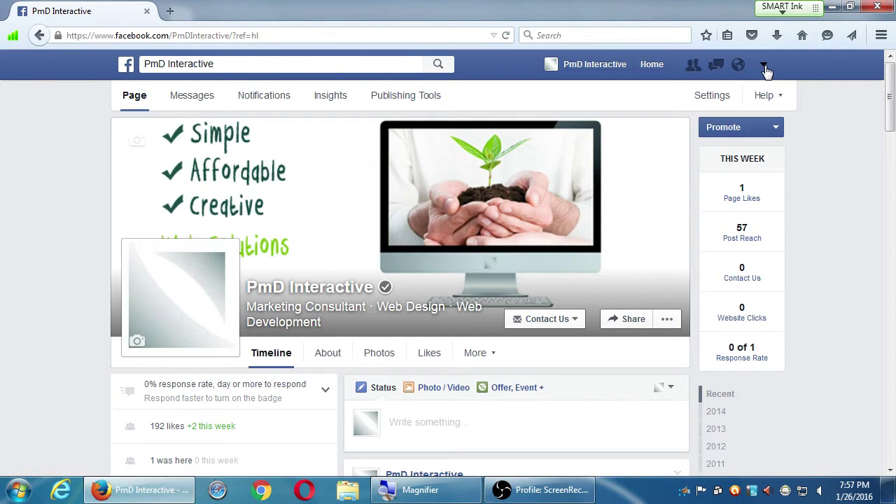
{"action": "left_click", "coordinate": [765, 66]}
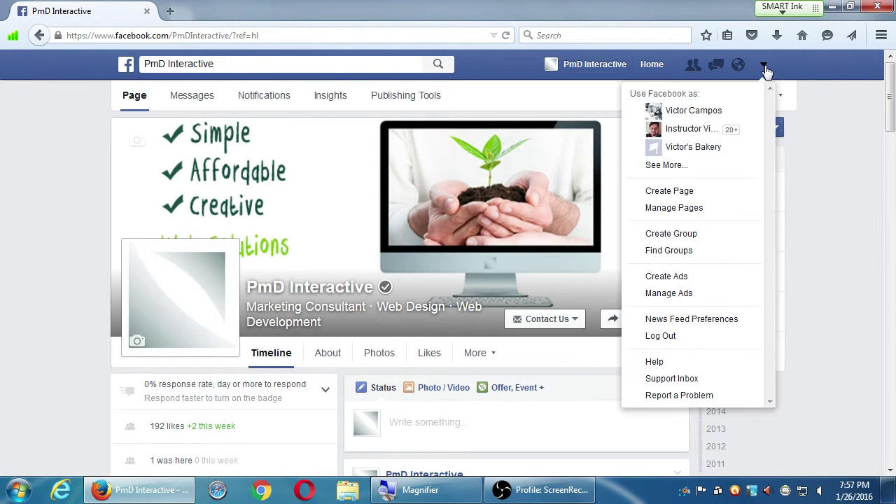
{"action": "left_click", "coordinate": [696, 170]}
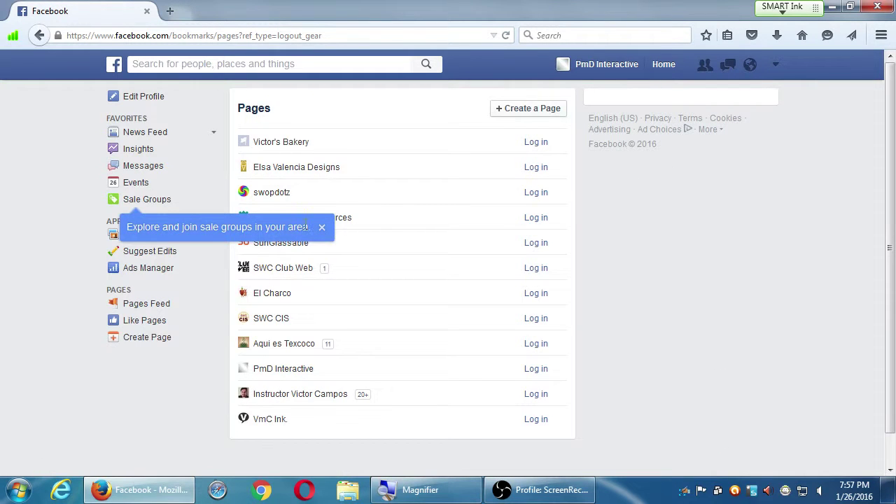
Step: Dismiss the Sale Groups tip and log in as Victor's Bakery from the Pages list
{"action": "left_click", "coordinate": [321, 226]}
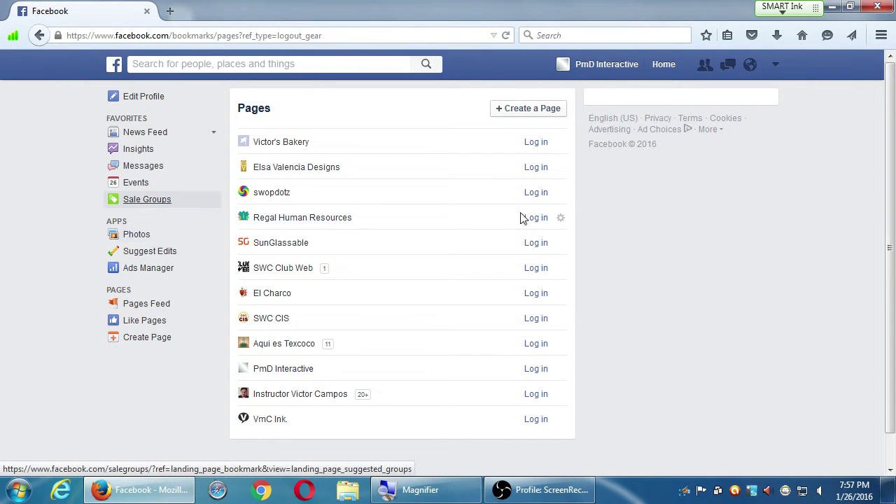
{"action": "left_click", "coordinate": [578, 186]}
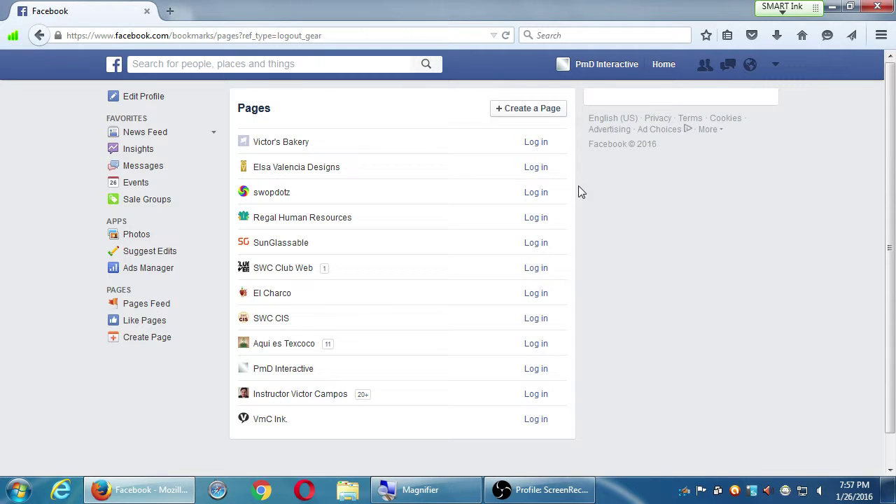
{"action": "left_click", "coordinate": [536, 143]}
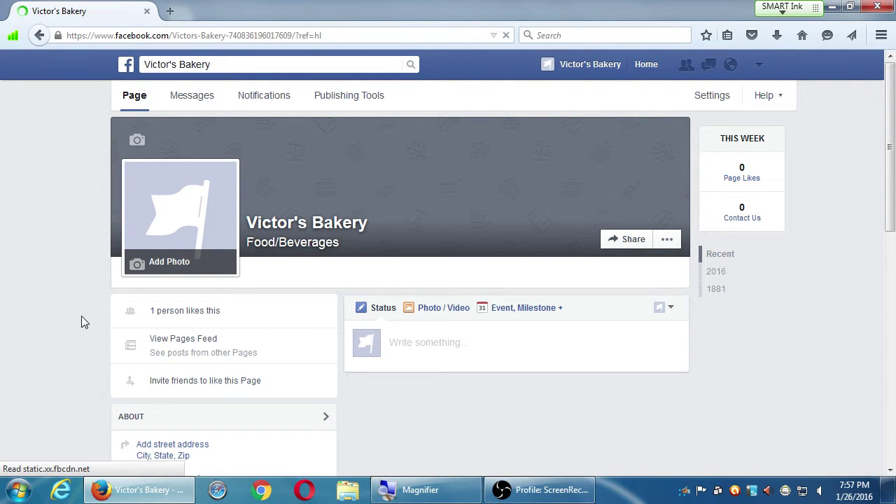
{"action": "scroll", "coordinate": [81, 310], "scroll_direction": "down", "scroll_amount": 5}
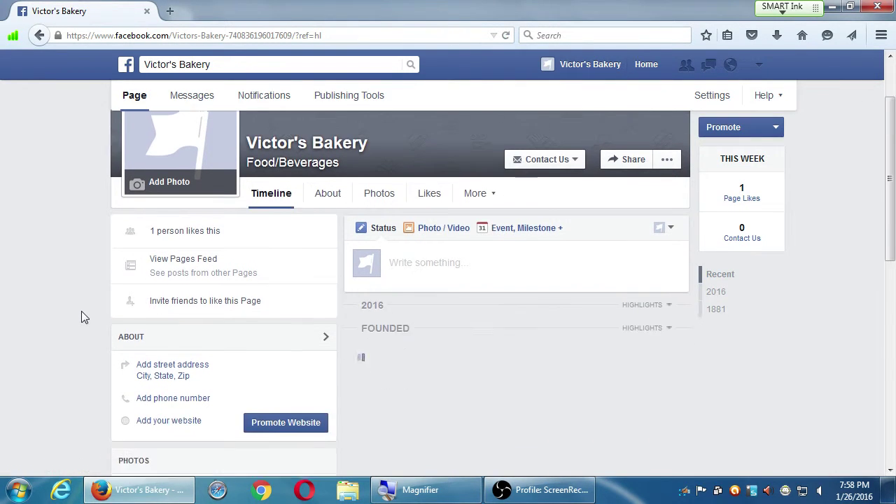
{"action": "scroll", "coordinate": [82, 310], "scroll_direction": "up", "scroll_amount": 5}
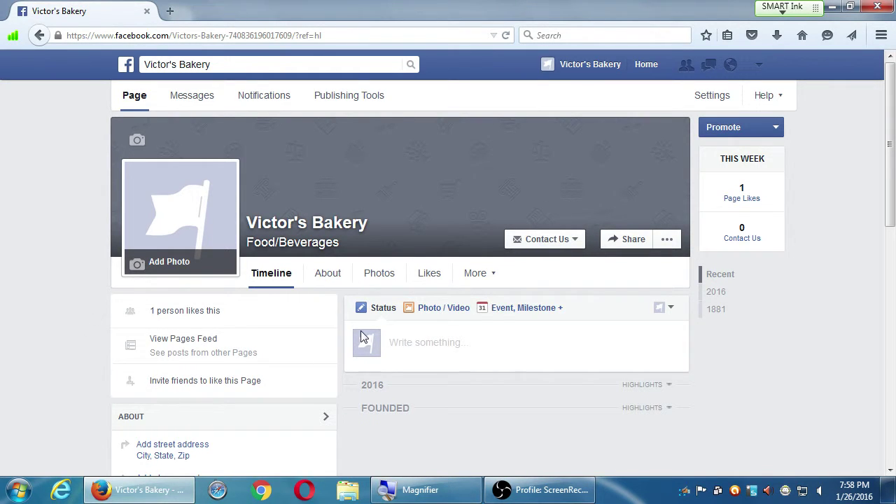
{"action": "scroll", "coordinate": [565, 383], "scroll_direction": "down", "scroll_amount": 4}
{"action": "scroll", "coordinate": [562, 372], "scroll_direction": "up", "scroll_amount": 1}
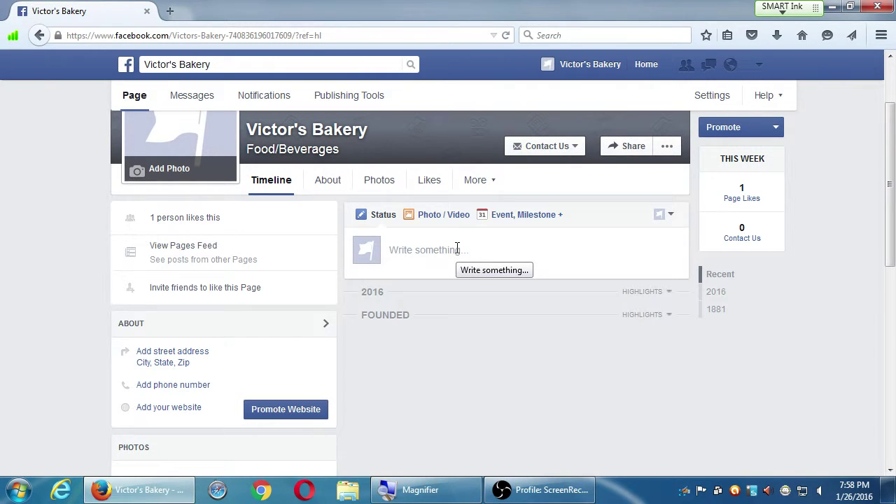
{"action": "scroll", "coordinate": [477, 240], "scroll_direction": "up", "scroll_amount": 3}
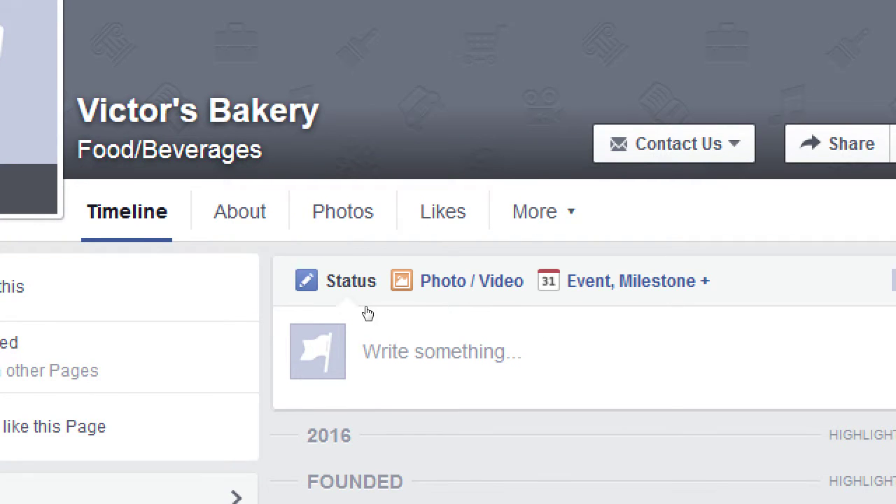
Step: Fill the Victor's Bakery status composer with placeholder gibberish and select all of it
{"action": "left_click", "coordinate": [381, 316]}
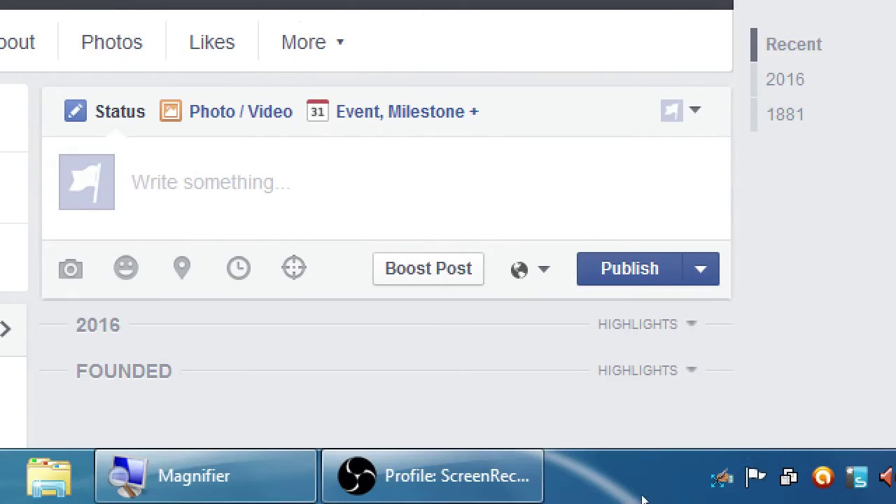
{"action": "type", "text": "d"}
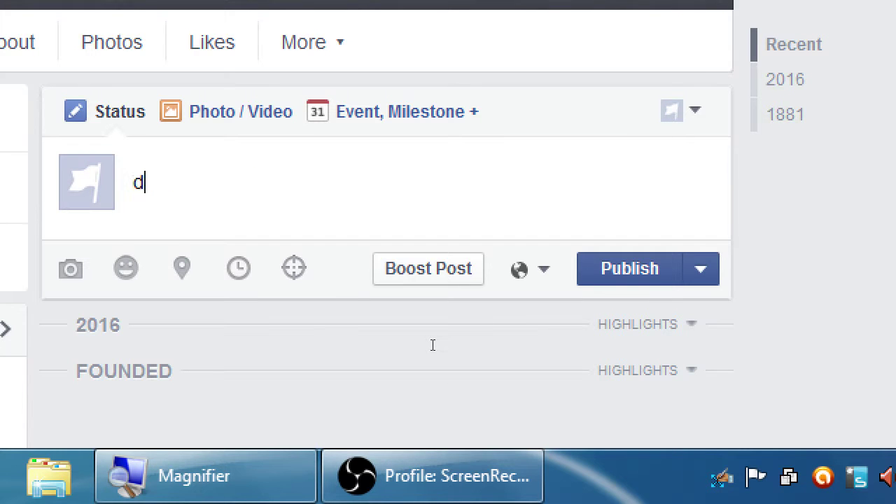
{"action": "type", "text": ";pkd;ldsk;ldfs kds;lfk sfd;lksdfsfdsdsdf\\dsf"}
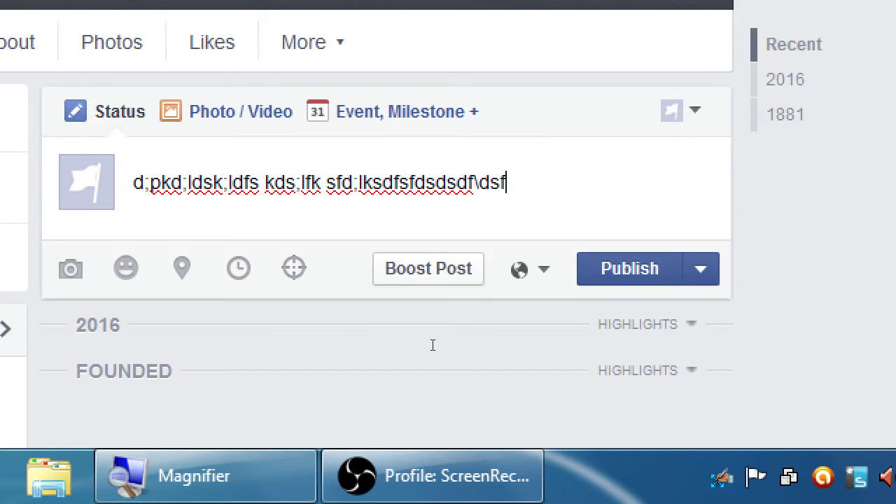
{"action": "type", "text": "ds f sd sdfsfd sfd dsf sfd sfd sdfsdf"}
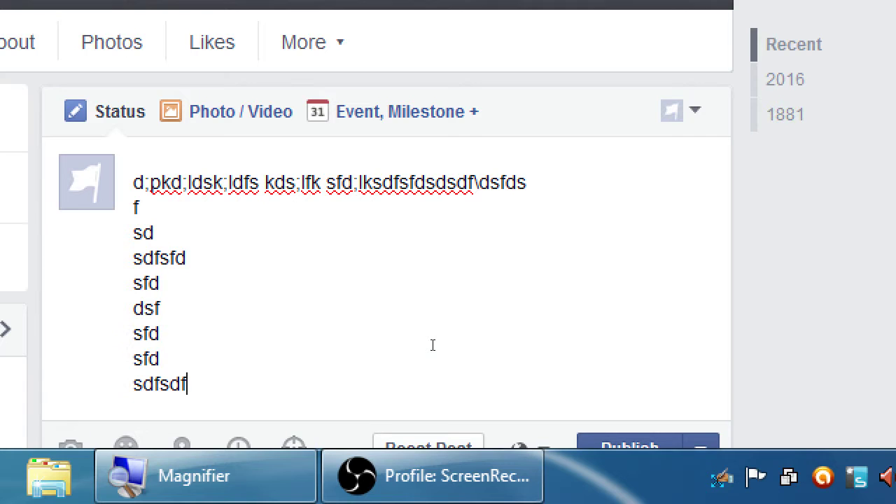
{"action": "type", "text": "sdfsfdsfdfds sddfs sdf fsd sfd sdf fsdfds"}
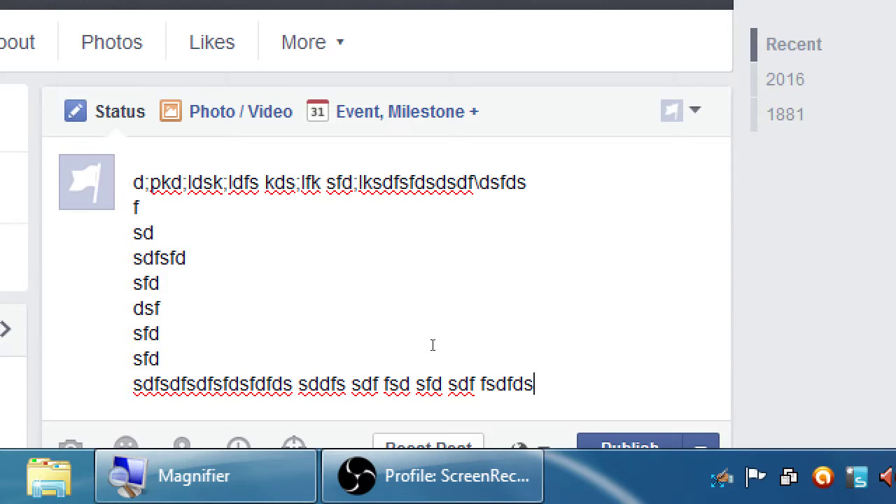
{"action": "key", "text": "shift+Home"}
{"action": "key", "text": "ctrl+a"}
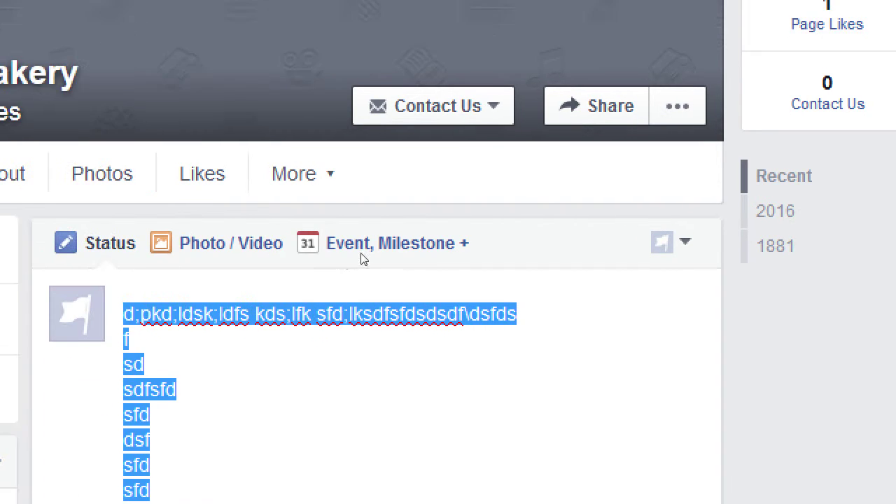
{"action": "scroll", "coordinate": [336, 364], "scroll_direction": "down", "scroll_amount": 2}
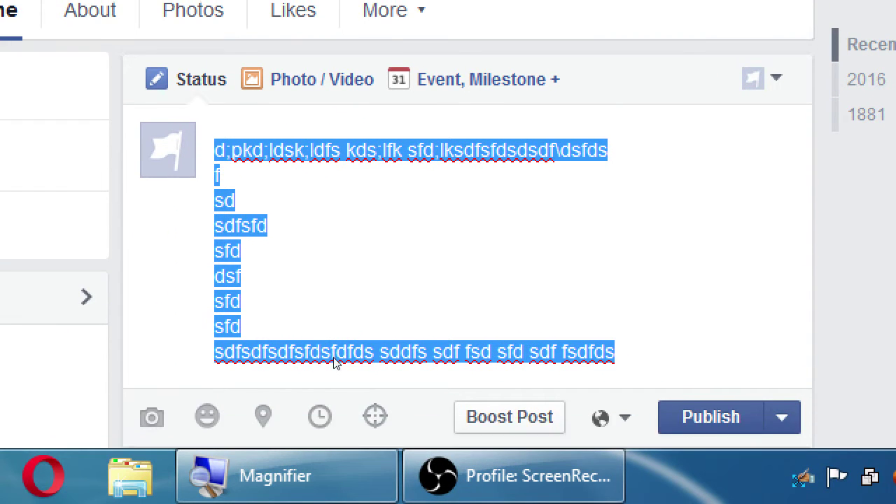
{"action": "scroll", "coordinate": [334, 359], "scroll_direction": "up", "scroll_amount": 2}
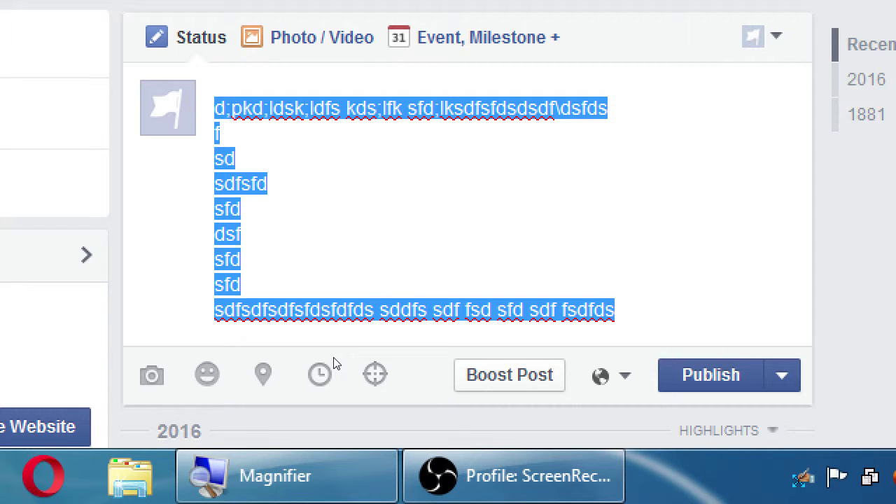
Step: Type 'Hello everyone! Happy to finally be on Facebook.' in the status box, correcting typos
{"action": "type", "text": "Hello every"}
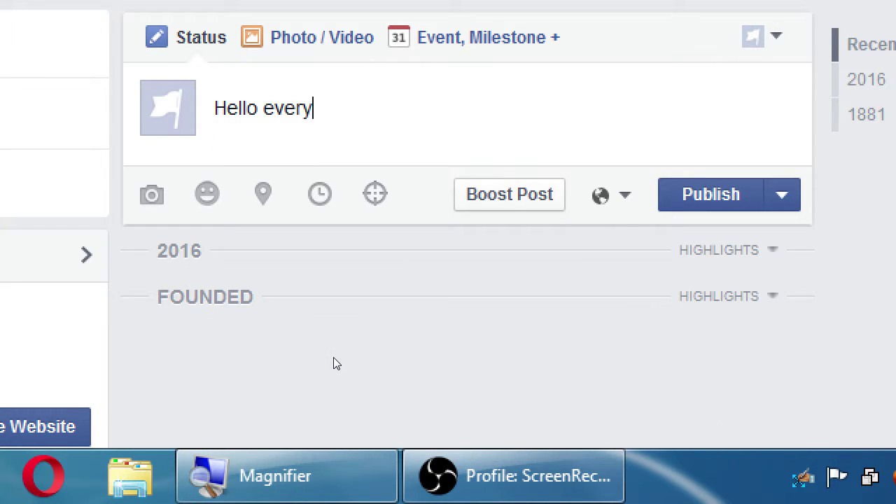
{"action": "type", "text": "one! Happy"}
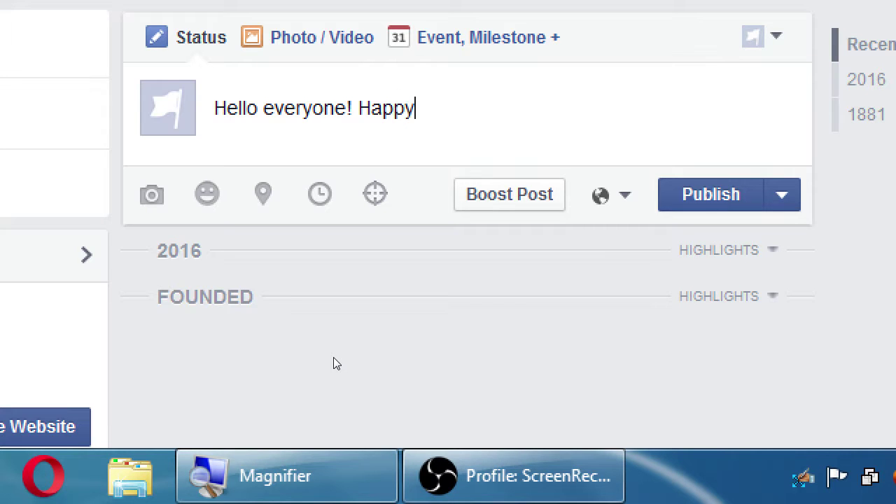
{"action": "type", "text": " to finally be on FAcebo"}
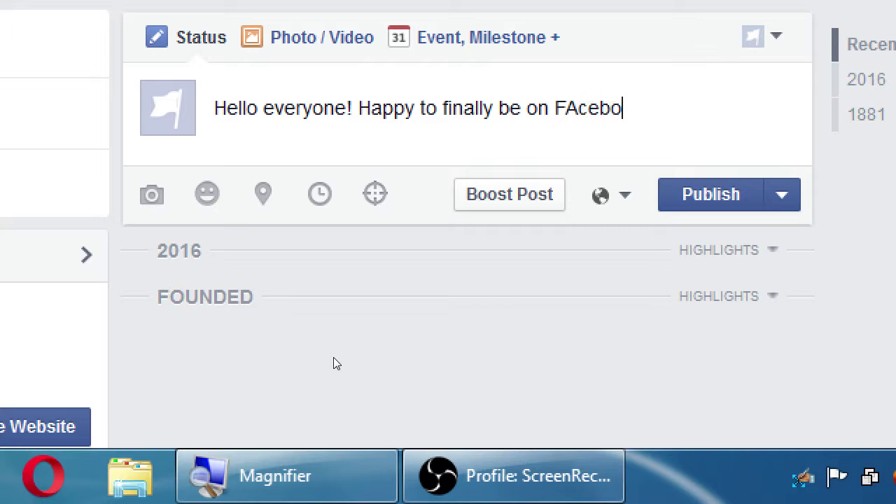
{"action": "key", "text": "BackSpace"}
{"action": "key", "text": "BackSpace"}
{"action": "key", "text": "BackSpace"}
{"action": "key", "text": "BackSpace"}
{"action": "key", "text": "BackSpace"}
{"action": "type", "text": "acebook."}
Step: Add the line 'Like us for exclusive coupons, every Tuesday!' and cancel attaching a photo
{"action": "key", "text": "Return"}
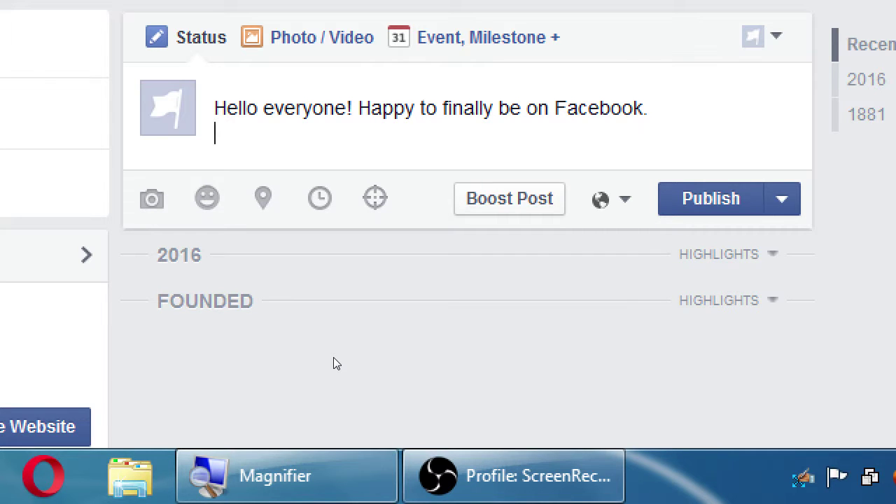
{"action": "type", "text": "Like us for"}
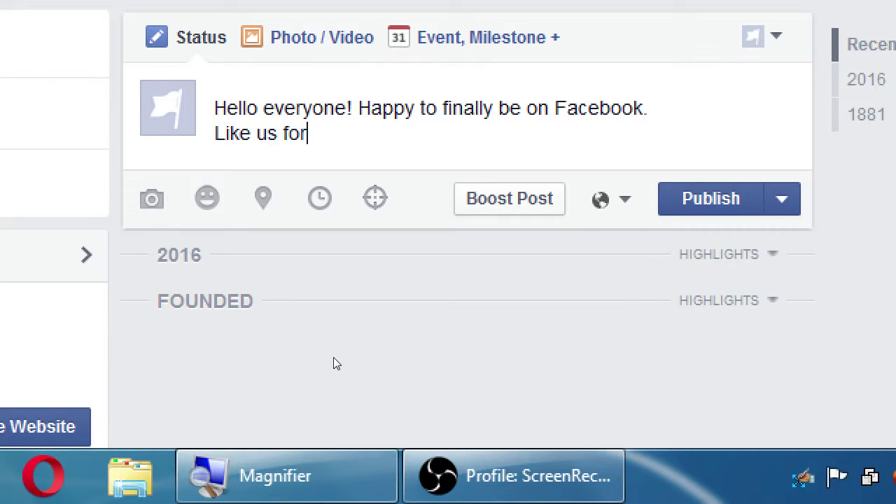
{"action": "type", "text": " exclusiv"}
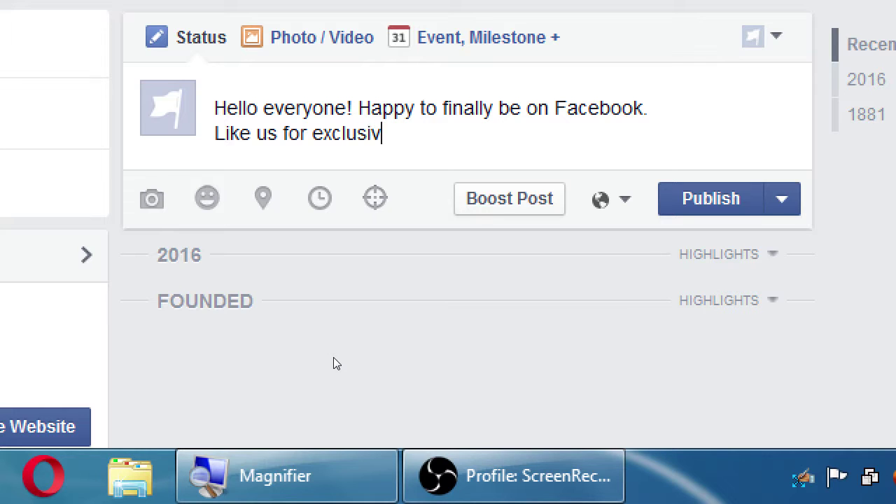
{"action": "type", "text": "e coupons, eery"}
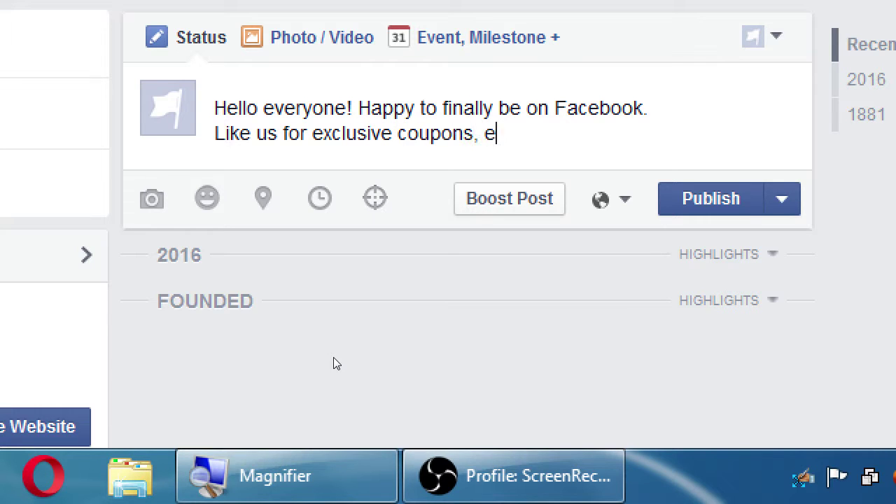
{"action": "key", "text": "BackSpace"}
{"action": "key", "text": "BackSpace"}
{"action": "key", "text": "BackSpace"}
{"action": "type", "text": "very tE"}
{"action": "key", "text": "BackSpace"}
{"action": "key", "text": "BackSpace"}
{"action": "type", "text": "Tuesday!"}
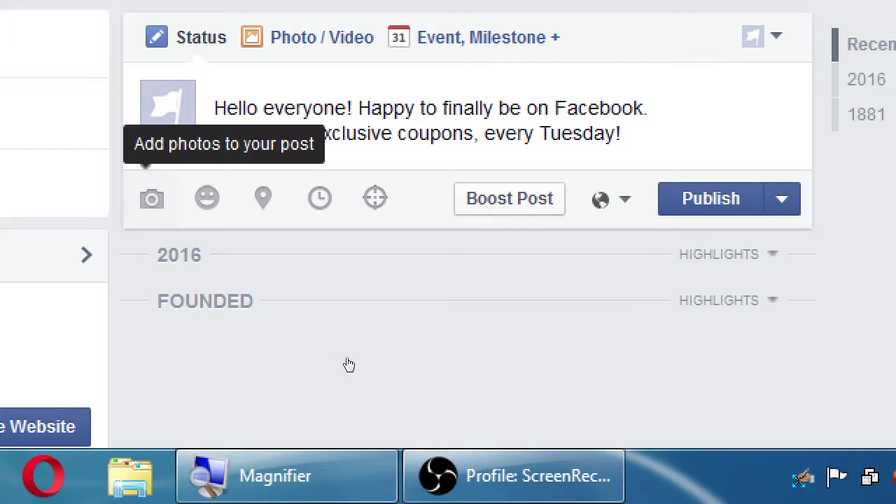
{"action": "left_click", "coordinate": [350, 363]}
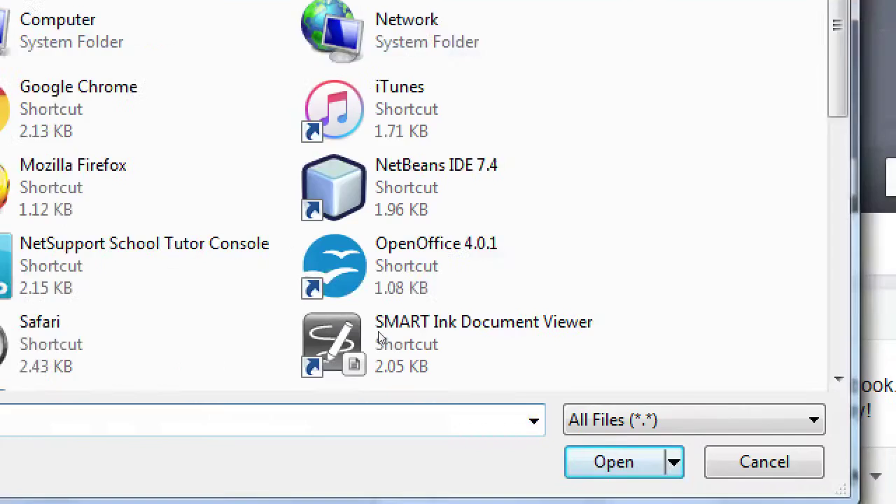
{"action": "key", "text": "Escape"}
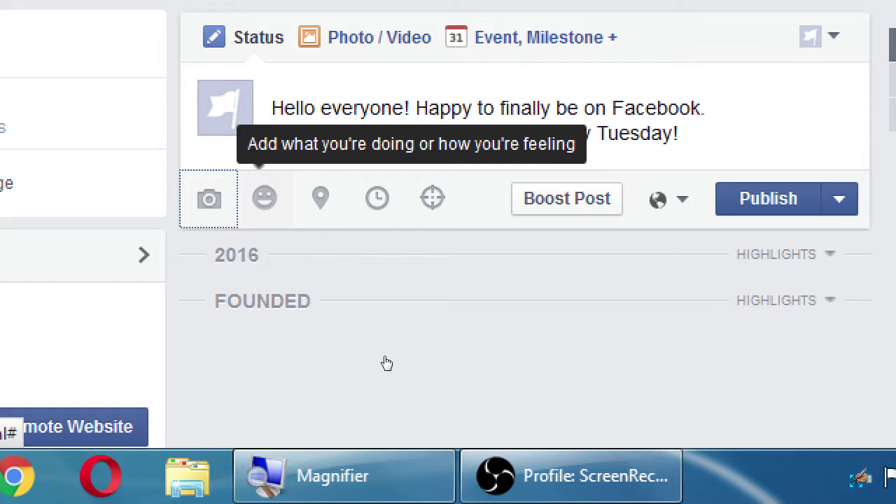
{"action": "key", "text": "Return"}
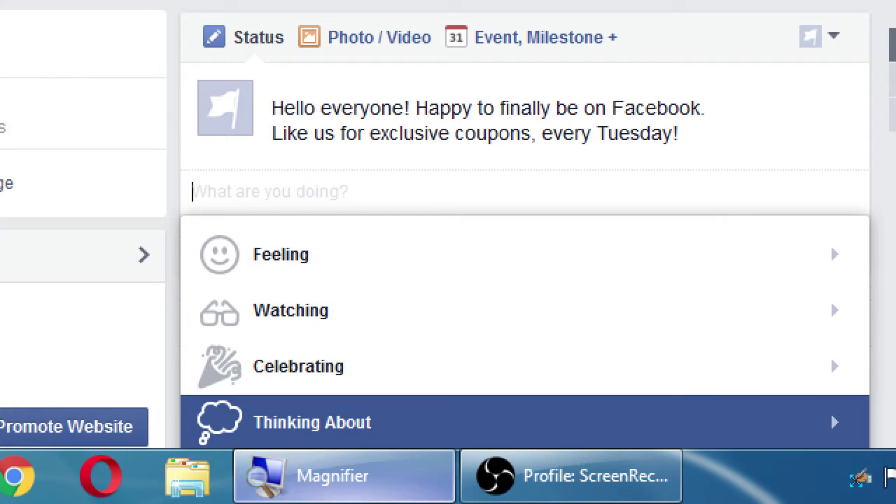
{"action": "key", "text": "Up"}
{"action": "key", "text": "Up"}
{"action": "key", "text": "Up"}
{"action": "key", "text": "Return"}
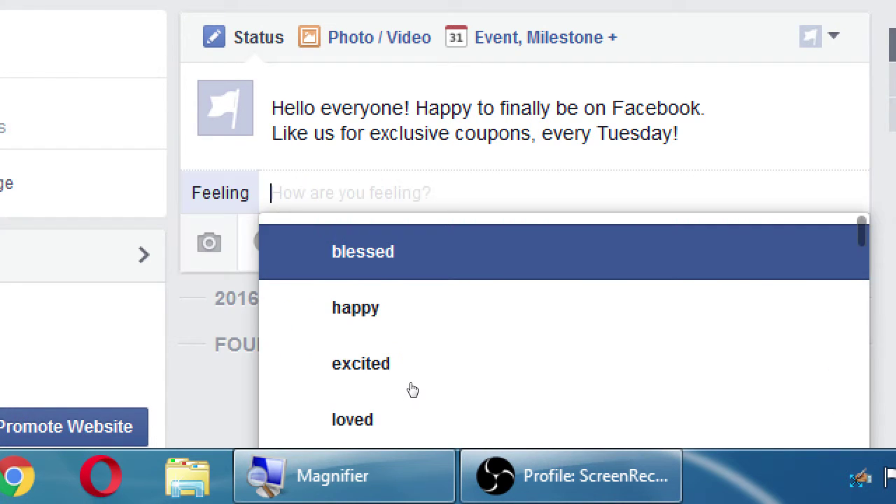
{"action": "key", "text": "Down"}
{"action": "key", "text": "Down"}
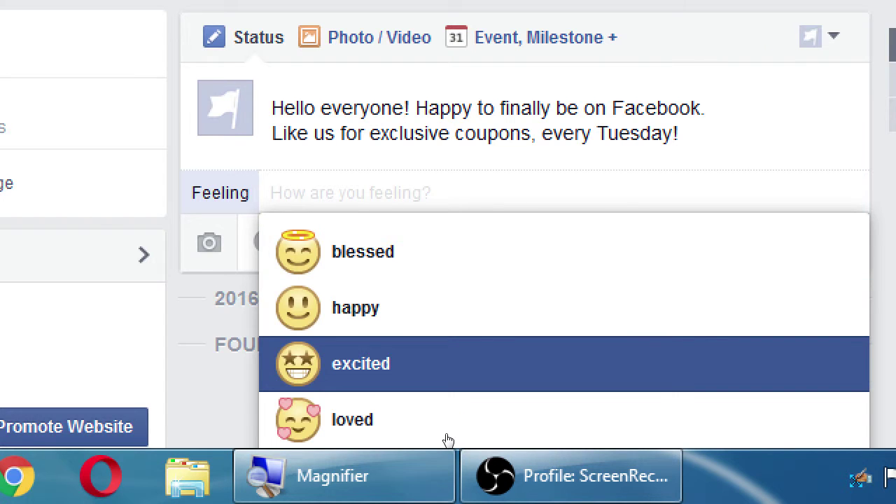
{"action": "key", "text": "Return"}
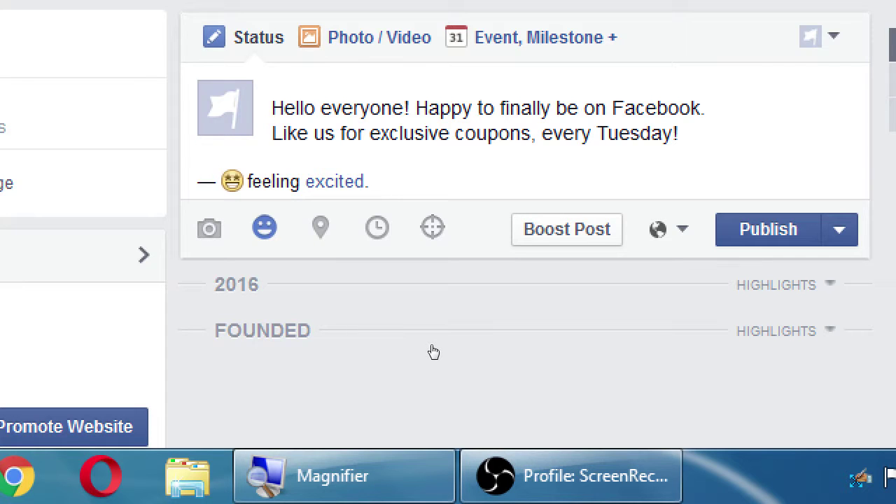
{"action": "key", "text": "Return"}
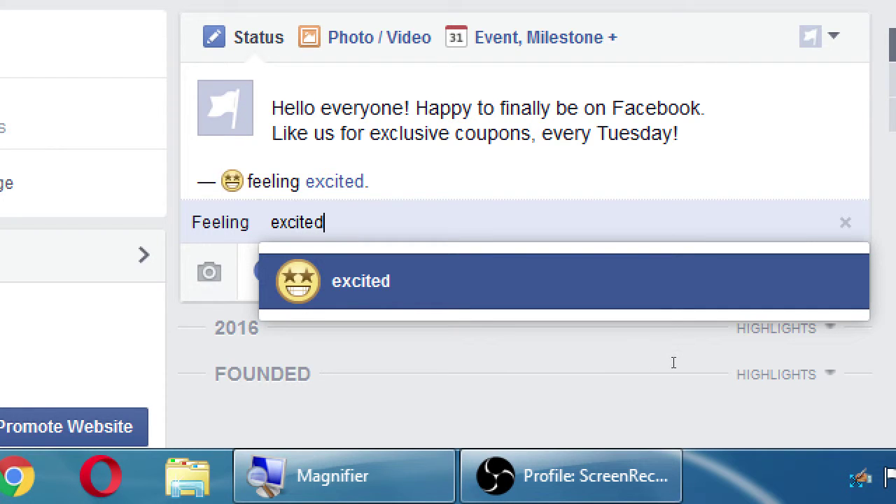
{"action": "key", "text": "Tab"}
{"action": "key", "text": "Return"}
{"action": "key", "text": "Escape"}
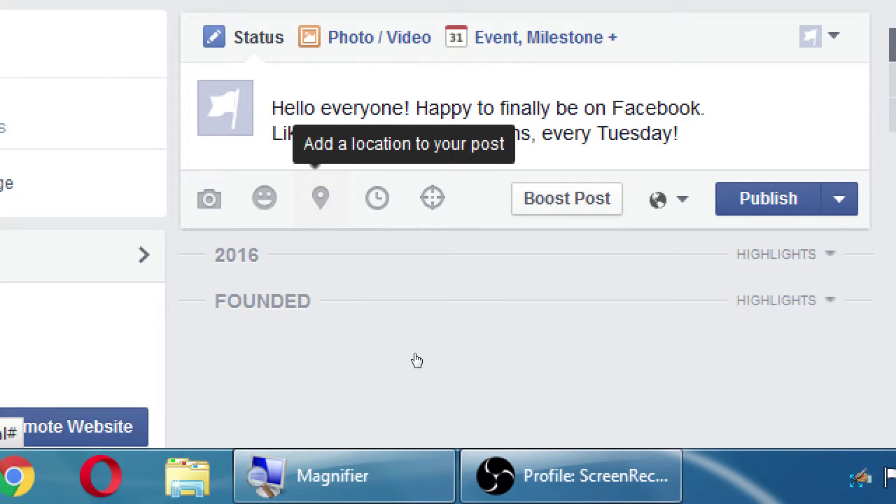
{"action": "key", "text": "Tab"}
{"action": "key", "text": "Return"}
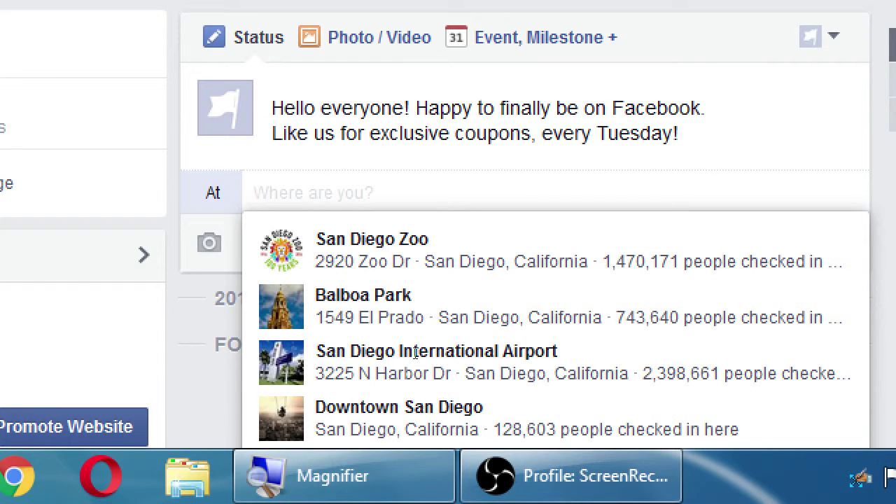
{"action": "type", "text": "san diego"}
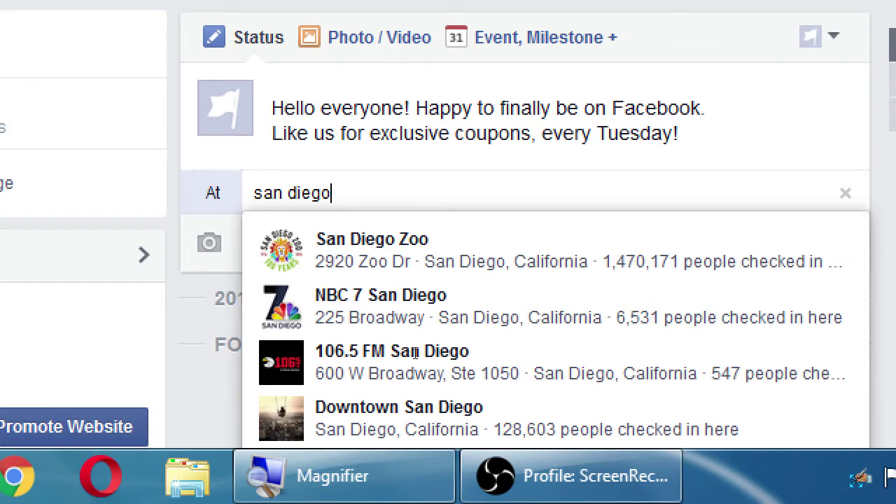
{"action": "type", "text": " con"}
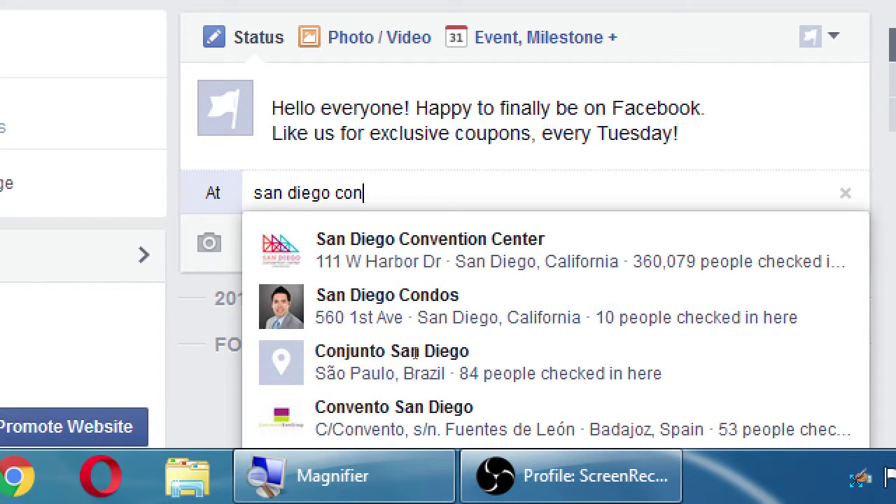
{"action": "type", "text": "tin"}
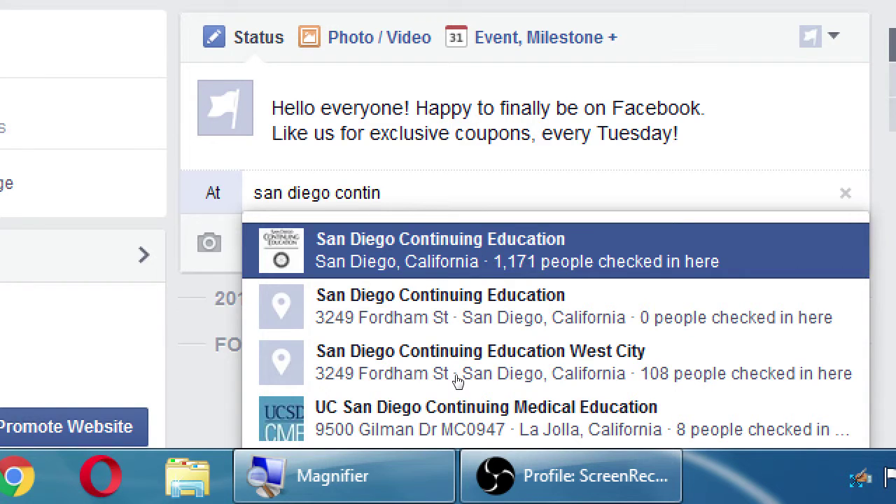
{"action": "key", "text": "Return"}
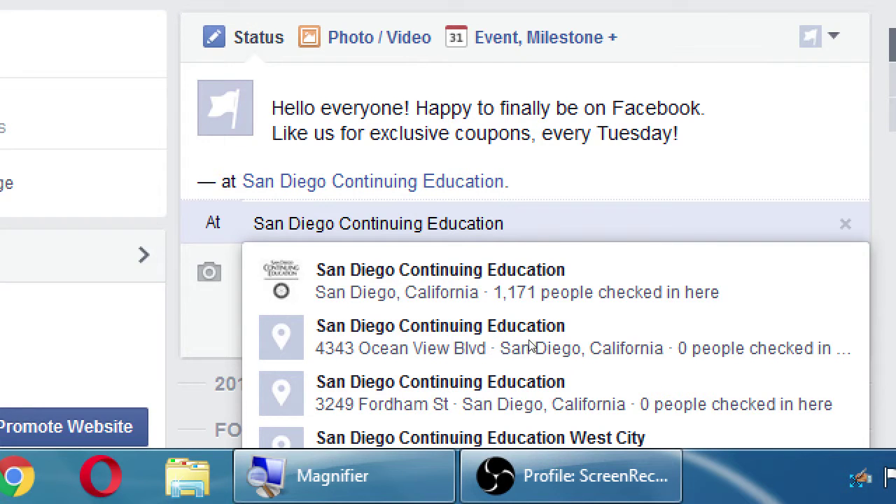
{"action": "left_click", "coordinate": [510, 347]}
{"action": "key", "text": "BackSpace"}
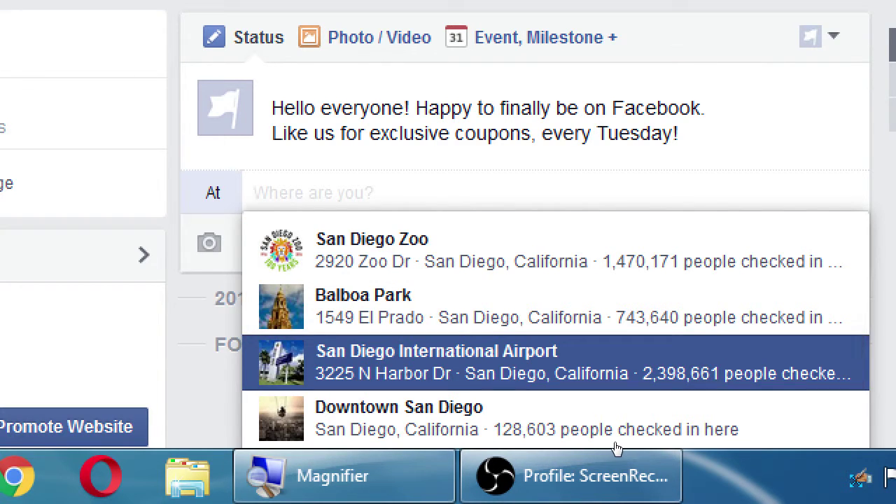
{"action": "key", "text": "Escape"}
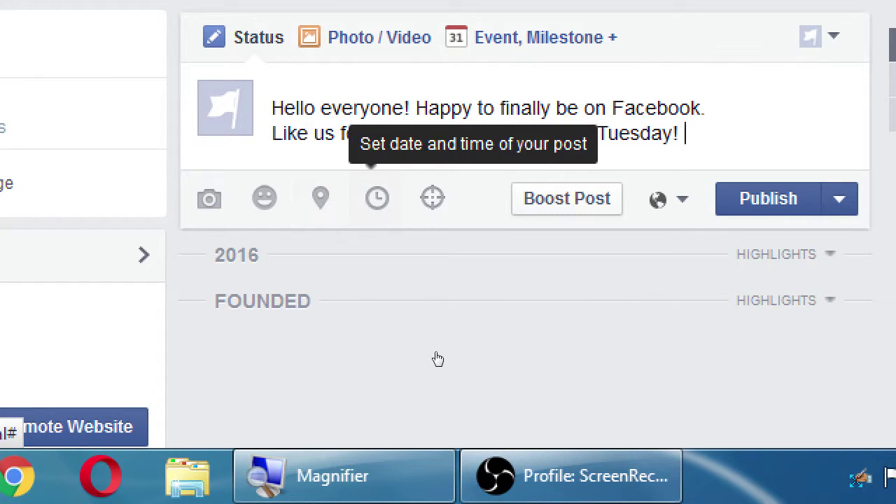
Step: Show the post's date options and choose 2016 as the year
{"action": "left_click", "coordinate": [377, 198]}
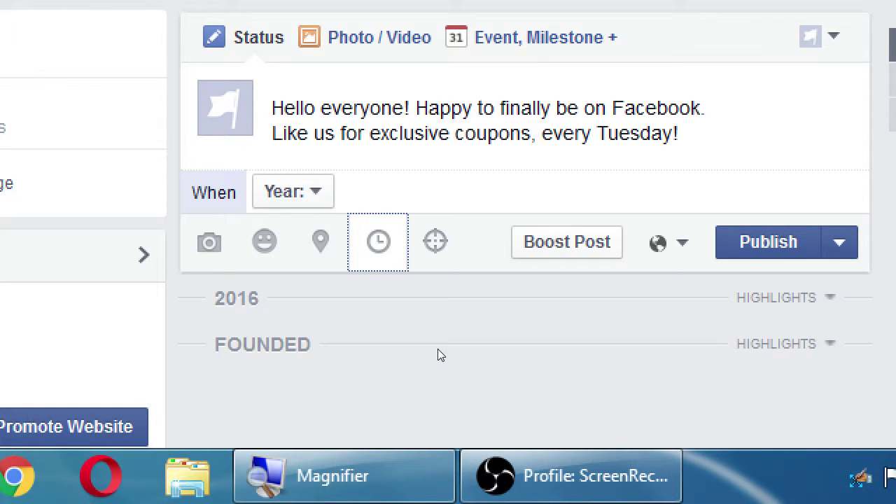
{"action": "key", "text": "Tab"}
{"action": "key", "text": "Down"}
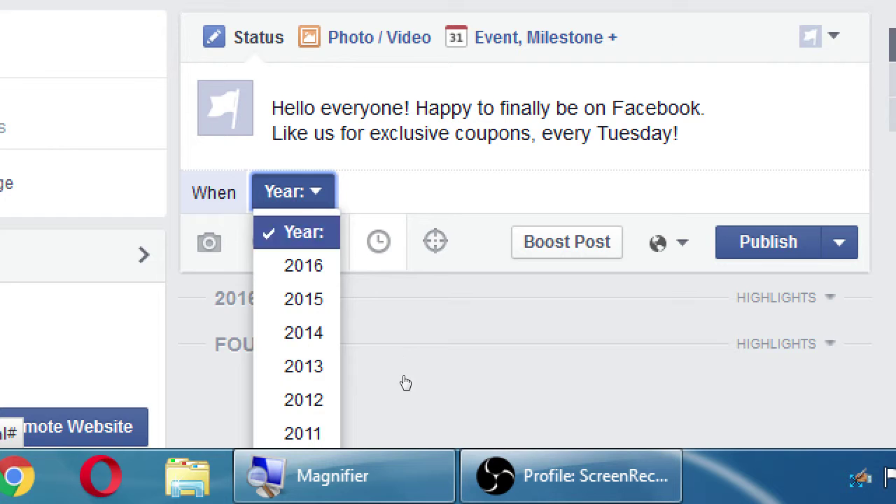
{"action": "key", "text": "Down"}
{"action": "key", "text": "Return"}
Step: Set the post date's month to January and day to 1
{"action": "key", "text": "Tab"}
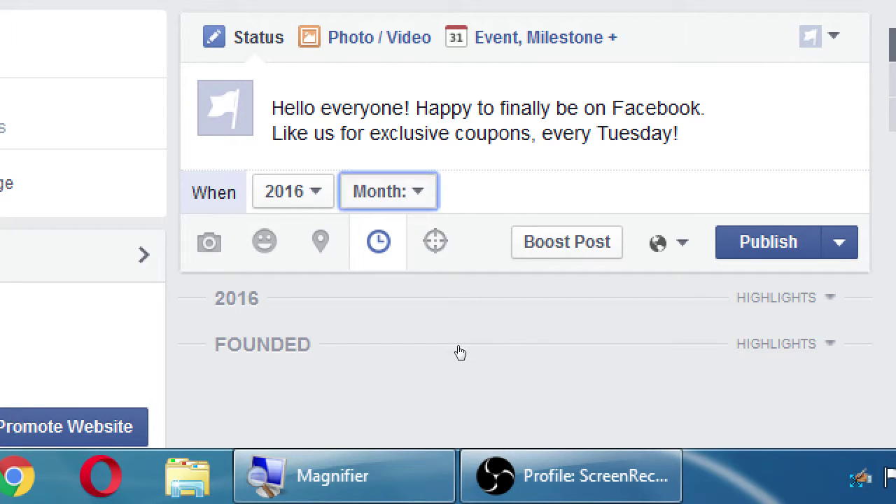
{"action": "key", "text": "Down"}
{"action": "key", "text": "Down"}
{"action": "key", "text": "Down"}
{"action": "key", "text": "Return"}
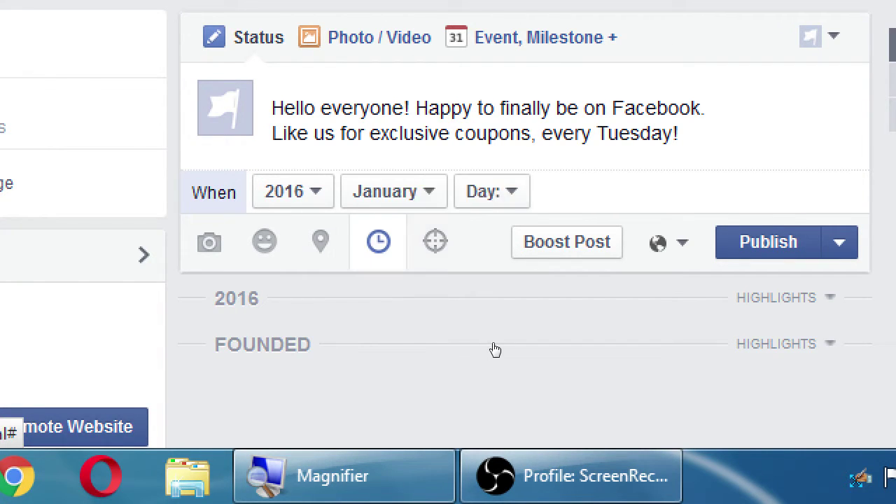
{"action": "key", "text": "Tab"}
{"action": "key", "text": "Down"}
{"action": "key", "text": "Down"}
{"action": "key", "text": "Down"}
{"action": "key", "text": "Down"}
{"action": "key", "text": "Down"}
{"action": "key", "text": "Down"}
{"action": "key", "text": "Down"}
{"action": "key", "text": "Down"}
{"action": "key", "text": "Down"}
{"action": "key", "text": "Down"}
{"action": "key", "text": "Down"}
{"action": "key", "text": "Down"}
{"action": "key", "text": "Down"}
{"action": "key", "text": "Down"}
{"action": "key", "text": "Down"}
{"action": "key", "text": "Down"}
{"action": "key", "text": "Down"}
{"action": "key", "text": "Down"}
{"action": "key", "text": "Down"}
{"action": "key", "text": "Down"}
{"action": "key", "text": "Down"}
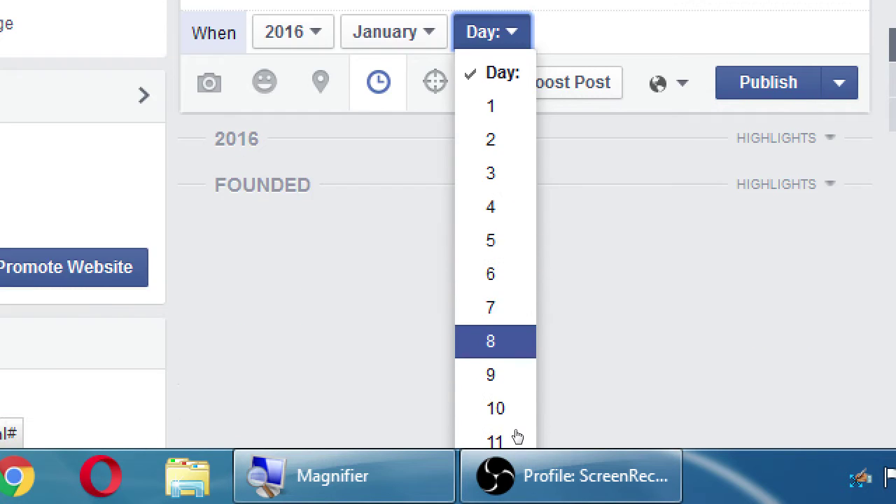
{"action": "key", "text": "Up"}
{"action": "key", "text": "Up"}
{"action": "key", "text": "Up"}
{"action": "key", "text": "Up"}
{"action": "key", "text": "Up"}
{"action": "key", "text": "Up"}
{"action": "key", "text": "Up"}
{"action": "key", "text": "Up"}
{"action": "key", "text": "Up"}
{"action": "key", "text": "Up"}
{"action": "key", "text": "Up"}
{"action": "key", "text": "Up"}
{"action": "key", "text": "Up"}
{"action": "key", "text": "Up"}
{"action": "key", "text": "Up"}
{"action": "key", "text": "Up"}
{"action": "key", "text": "Up"}
{"action": "key", "text": "Up"}
{"action": "key", "text": "Up"}
{"action": "key", "text": "Up"}
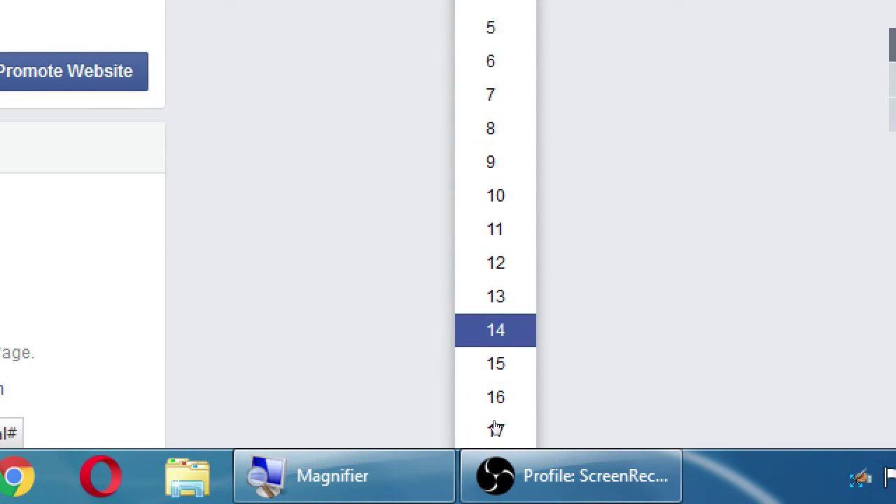
{"action": "key", "text": "Down"}
{"action": "key", "text": "Down"}
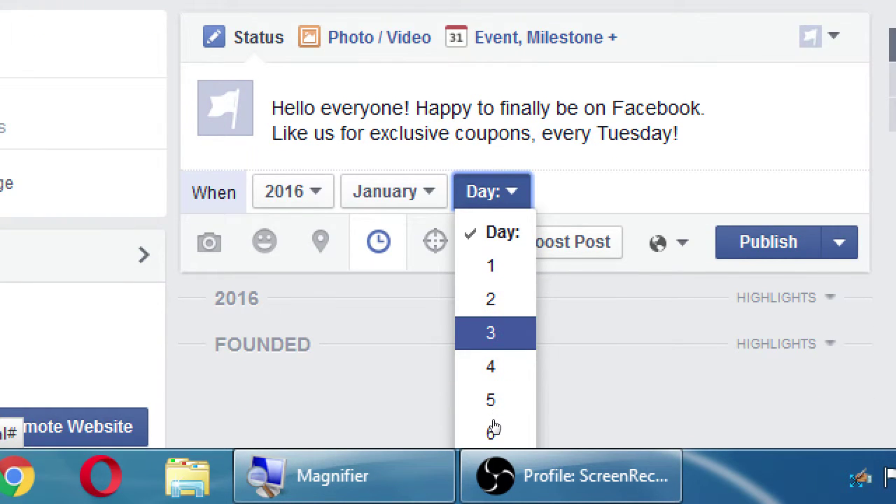
{"action": "key", "text": "Up"}
{"action": "key", "text": "Up"}
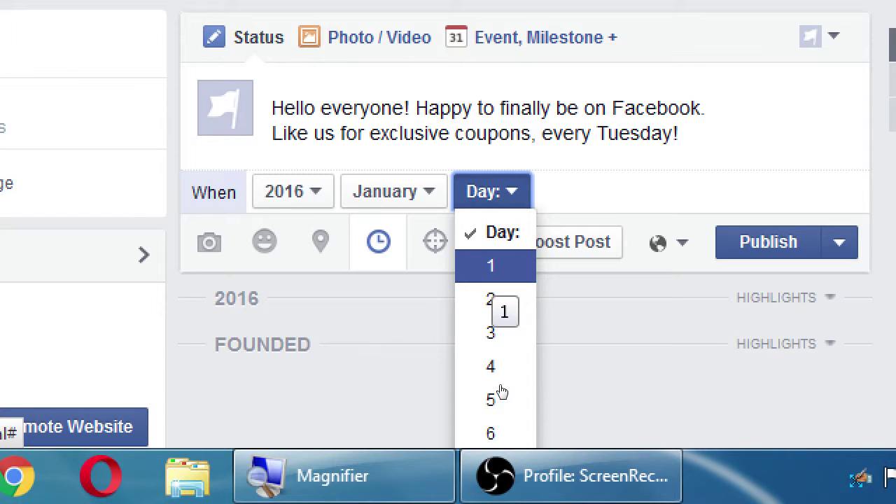
{"action": "key", "text": "Return"}
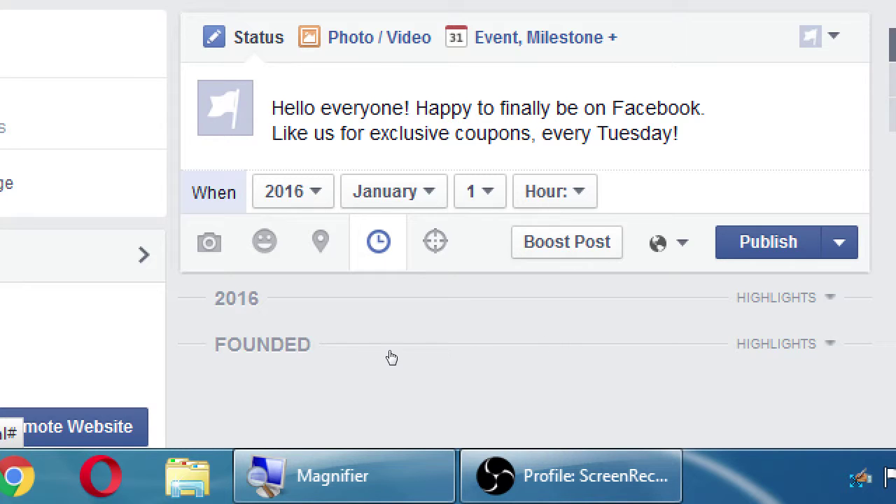
Step: Choose 2015 as the year and December as the month in the When row
{"action": "key", "text": "space"}
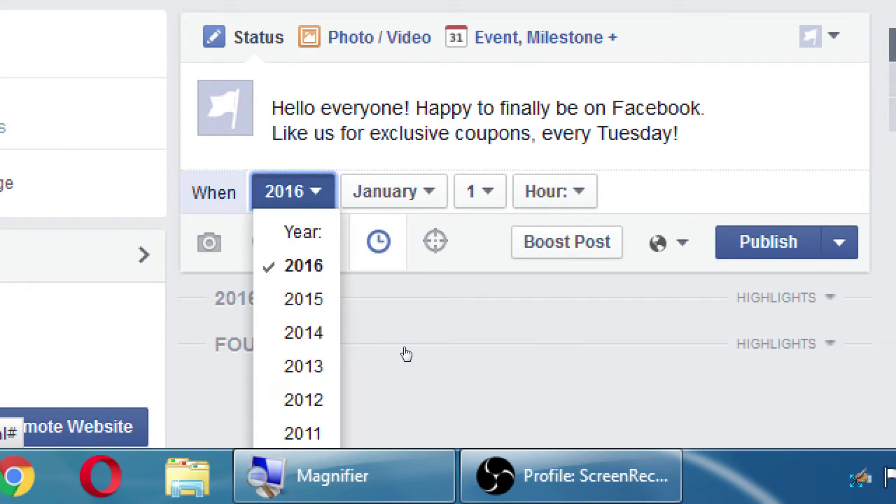
{"action": "key", "text": "Down"}
{"action": "key", "text": "Return"}
{"action": "key", "text": "Tab"}
{"action": "key", "text": "space"}
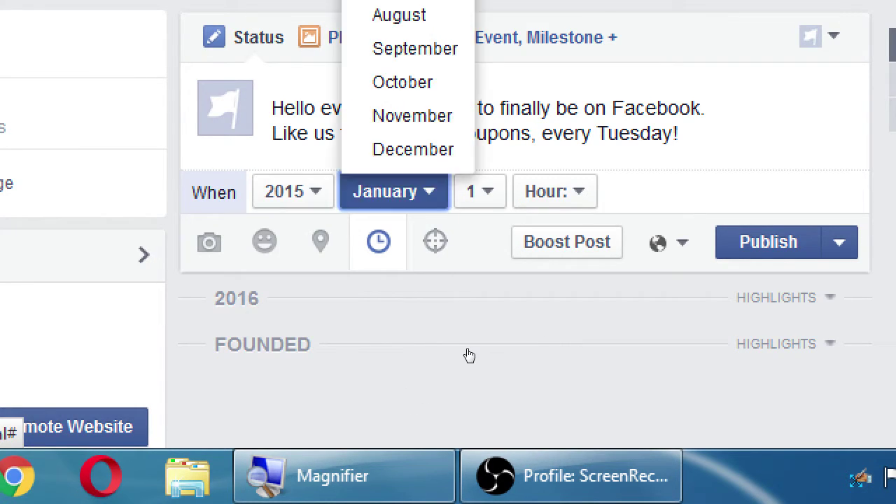
{"action": "key", "text": "Up"}
{"action": "key", "text": "Return"}
{"action": "key", "text": "Tab"}
{"action": "key", "text": "space"}
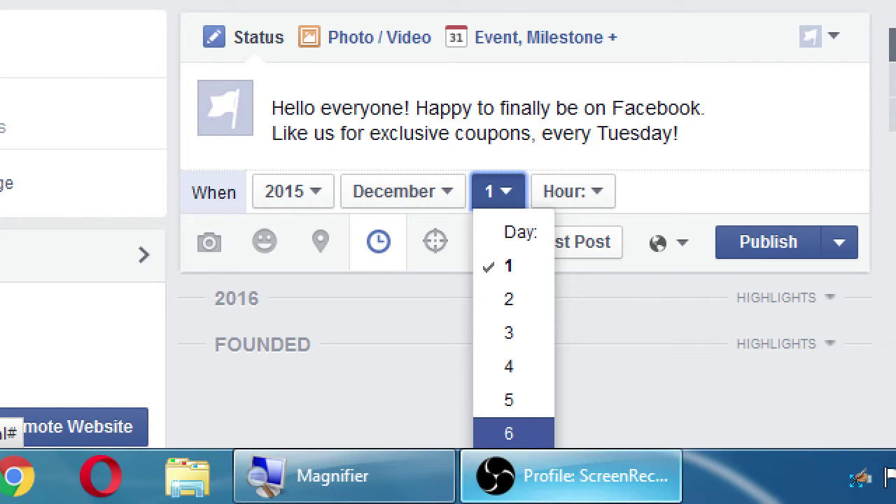
Step: Pick 31 as the day and close the post date row
{"action": "scroll", "coordinate": [542, 416], "scroll_direction": "down", "scroll_amount": 10}
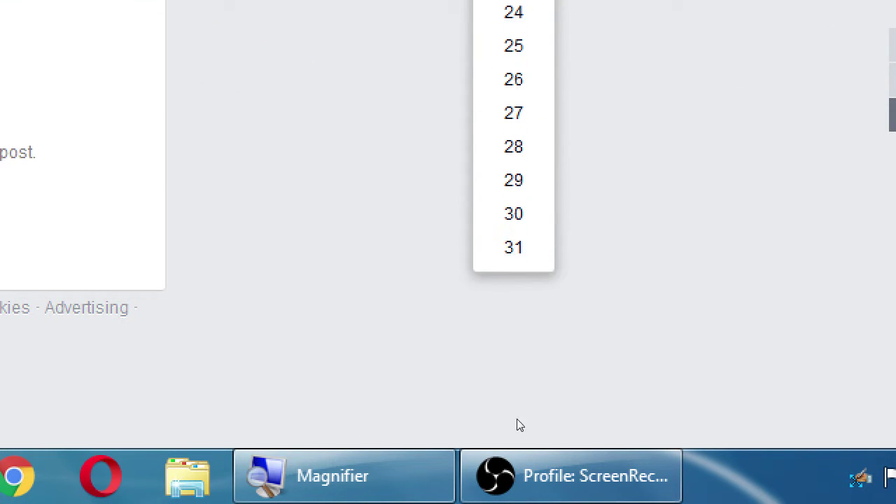
{"action": "left_click", "coordinate": [510, 386]}
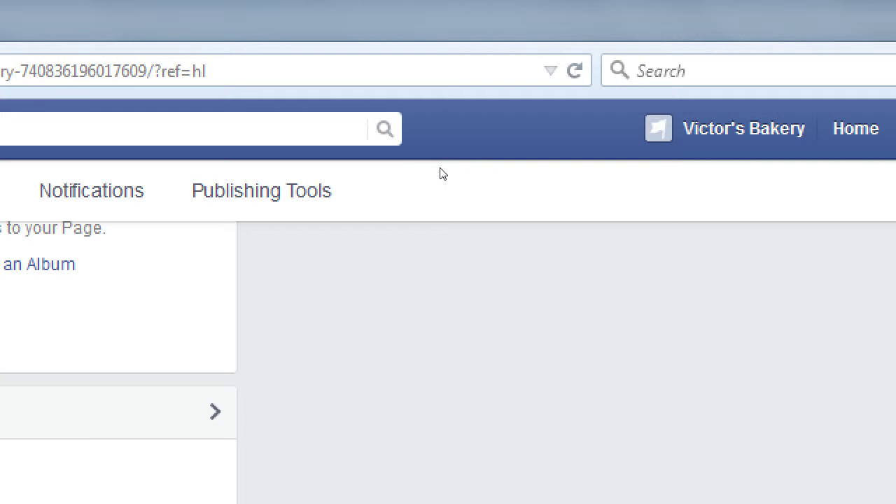
{"action": "scroll", "coordinate": [434, 177], "scroll_direction": "down", "scroll_amount": 1}
{"action": "scroll", "coordinate": [434, 177], "scroll_direction": "up", "scroll_amount": 3}
{"action": "scroll", "coordinate": [470, 186], "scroll_direction": "down", "scroll_amount": 3}
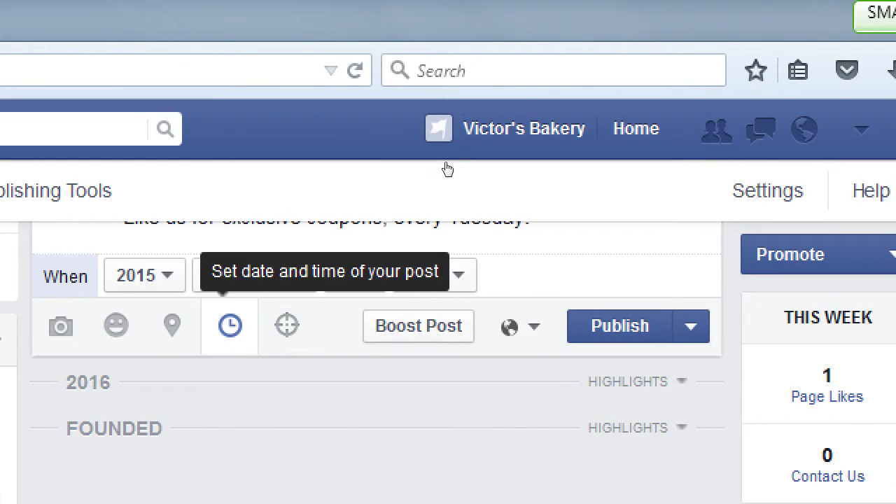
{"action": "key", "text": "Return"}
{"action": "scroll", "coordinate": [425, 179], "scroll_direction": "up", "scroll_amount": 1}
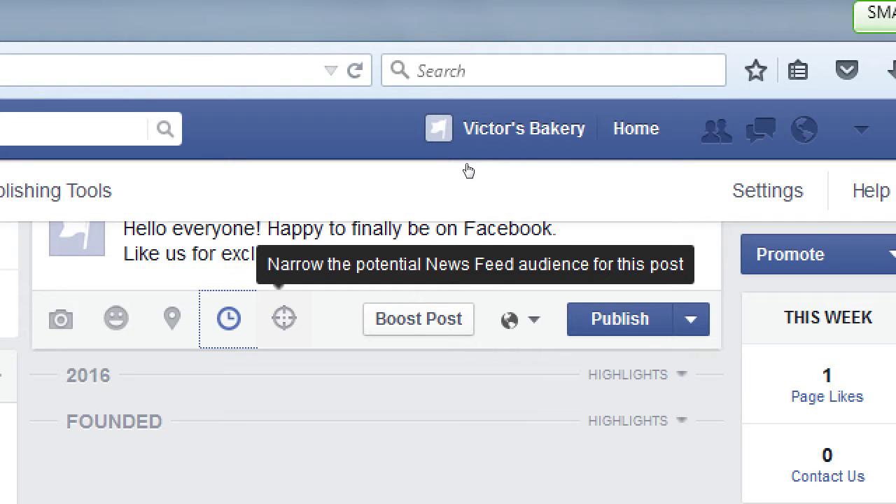
Step: Bring up the welcome post's News Feed targeting, showing Age 13 to 65+ and Gender All
{"action": "key", "text": "Return"}
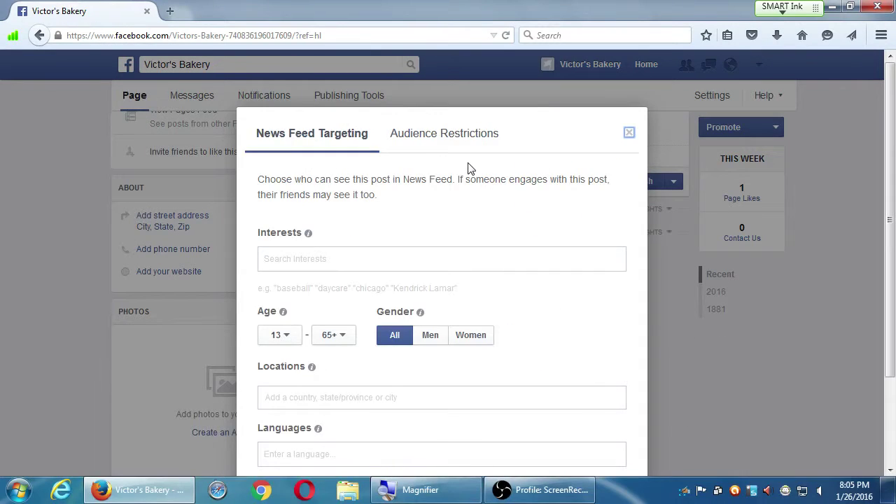
{"action": "scroll", "coordinate": [469, 168], "scroll_direction": "down", "scroll_amount": 3}
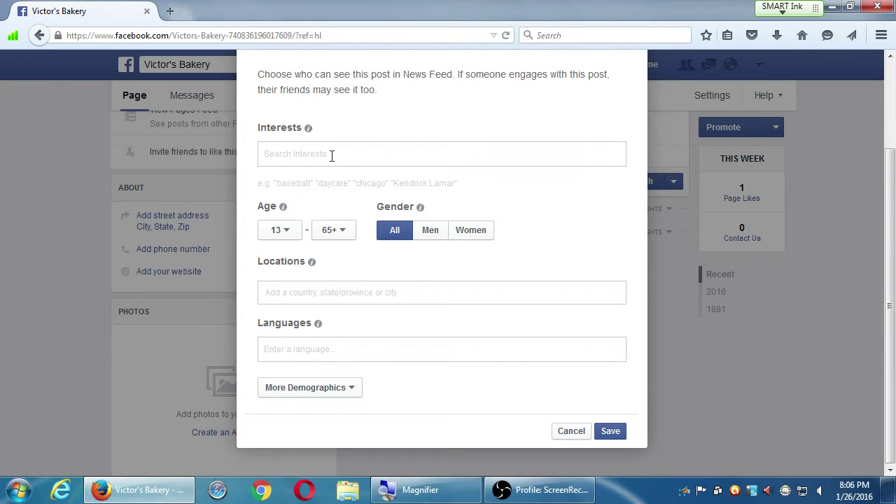
Step: Add Chocolate as a targeting interest, then cancel the targeting dialog without saving
{"action": "left_click", "coordinate": [298, 155]}
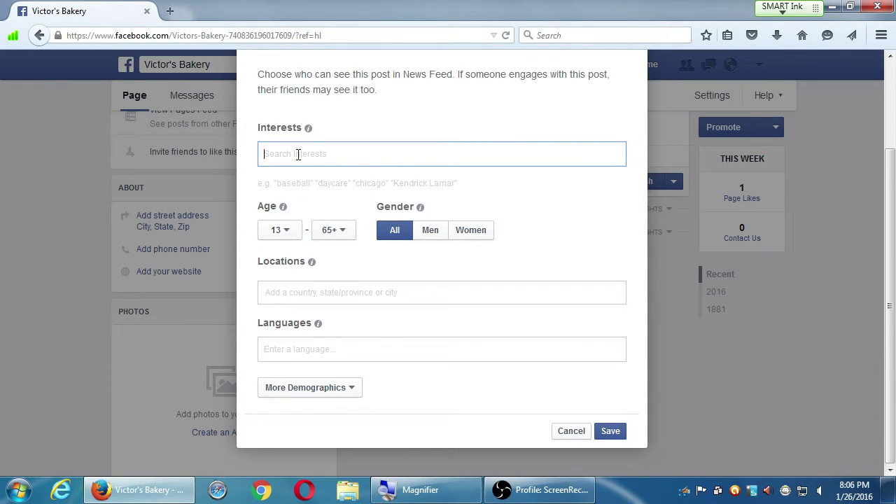
{"action": "type", "text": "chocolate"}
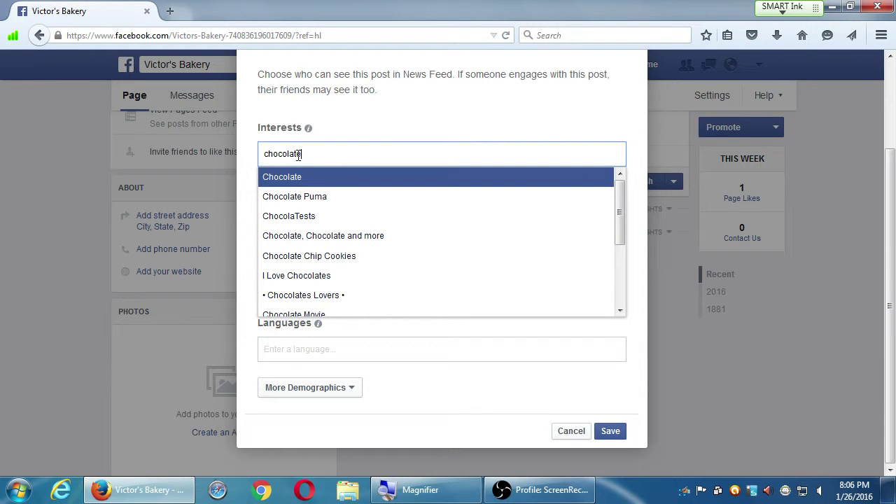
{"action": "left_click", "coordinate": [294, 179]}
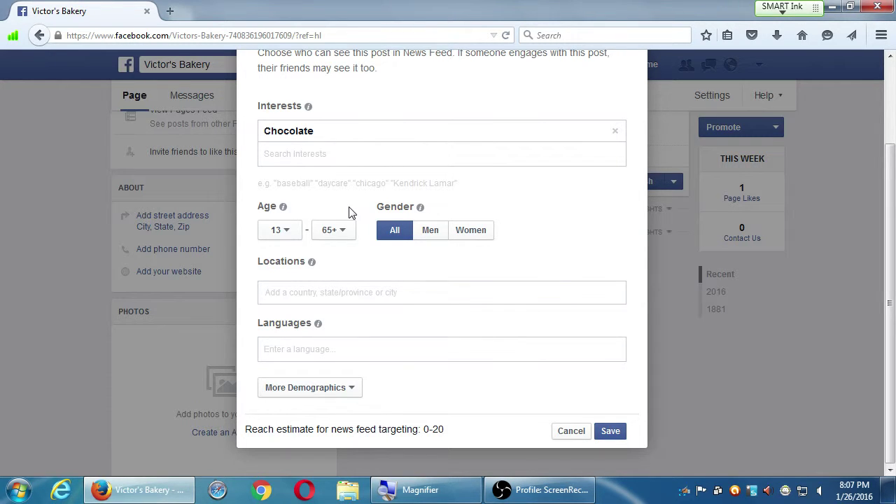
{"action": "left_click", "coordinate": [573, 432]}
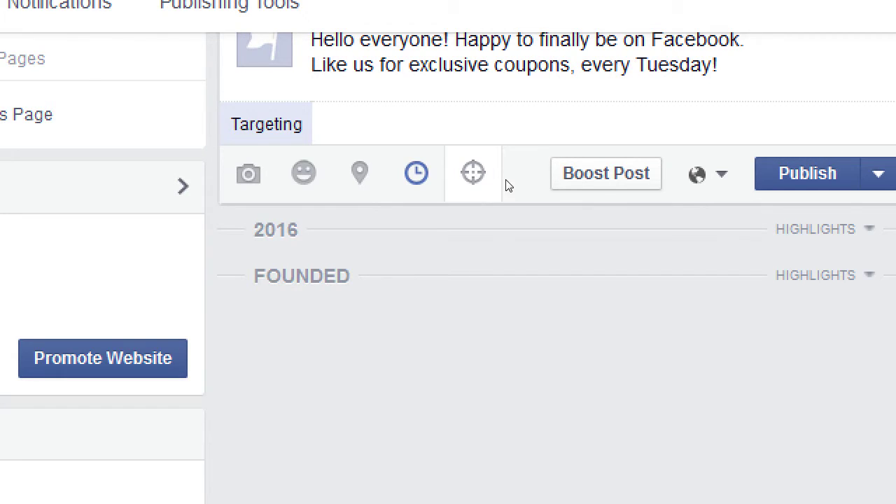
Step: Show the post's audience choices with Public selected and Demographics available
{"action": "key", "text": "Return"}
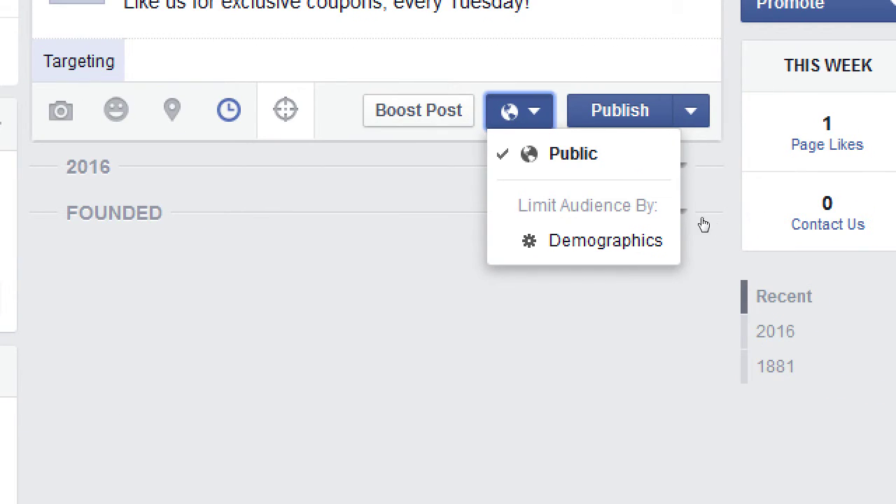
Step: Keep the Public audience and bring up Schedule Post, defaulting to 1/26/2016 8:19 PM PST
{"action": "mouse_move", "coordinate": [885, 281]}
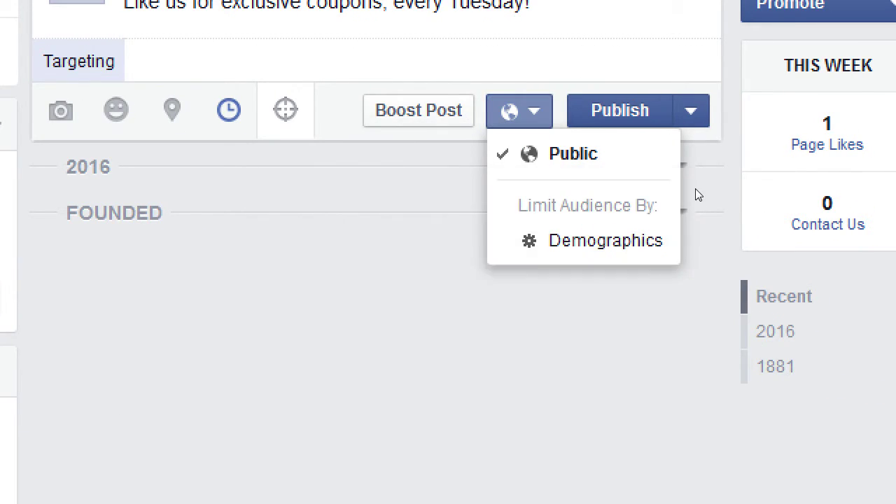
{"action": "left_click", "coordinate": [695, 188]}
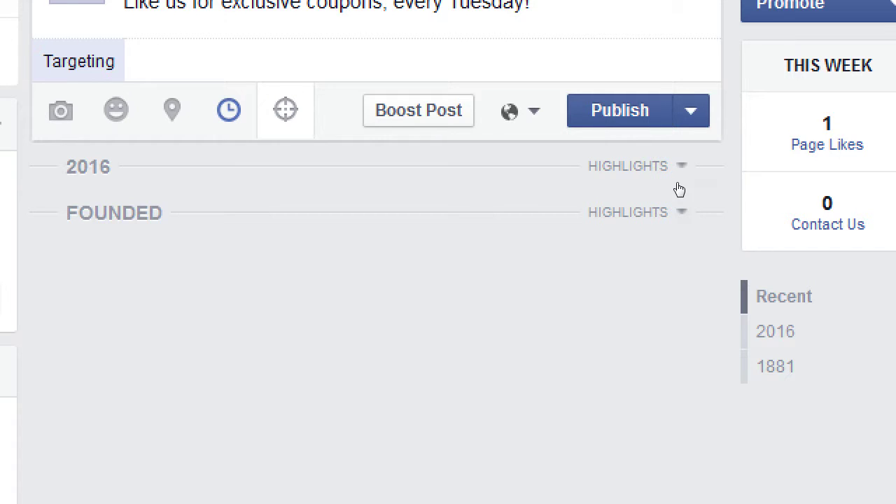
{"action": "left_click", "coordinate": [691, 111]}
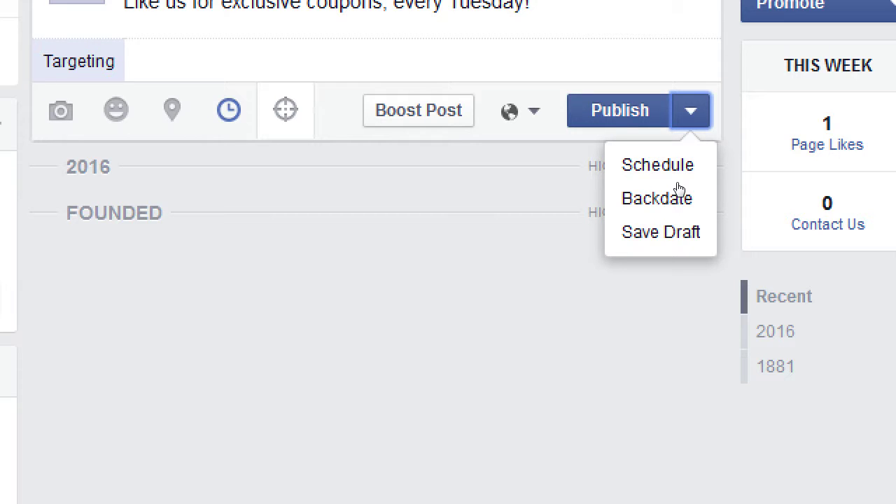
{"action": "left_click", "coordinate": [661, 233]}
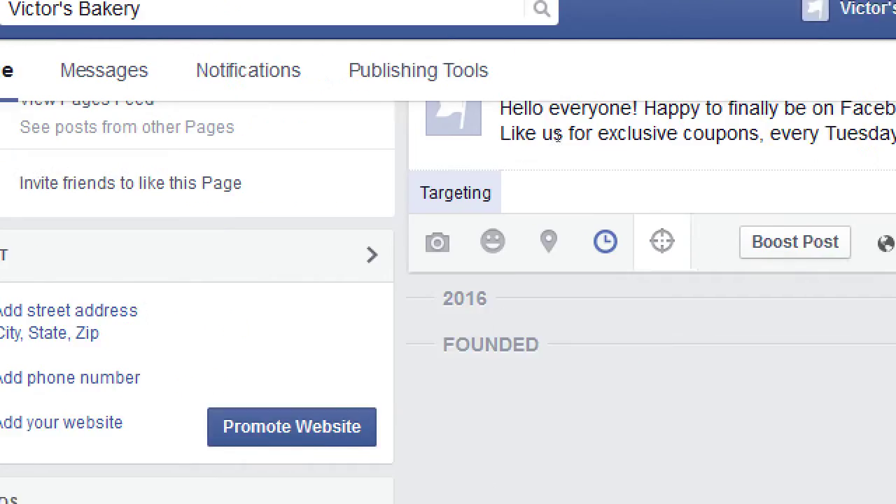
{"action": "left_click", "coordinate": [538, 126]}
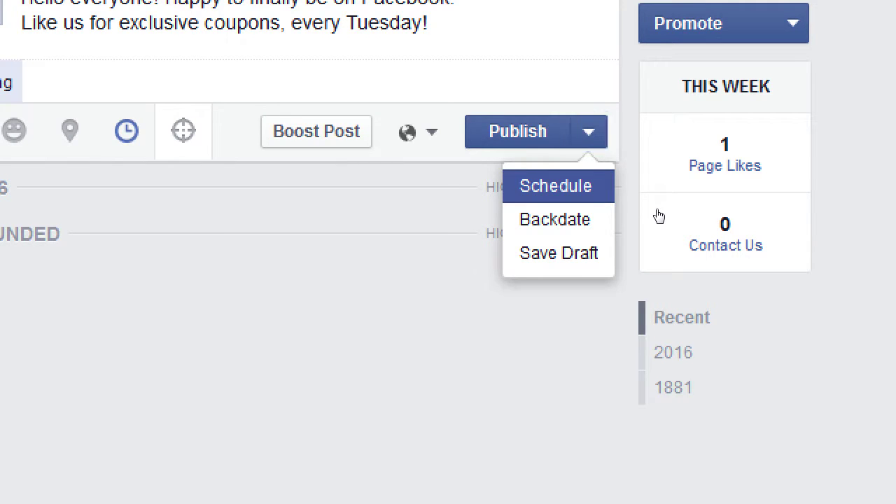
{"action": "key", "text": "Return"}
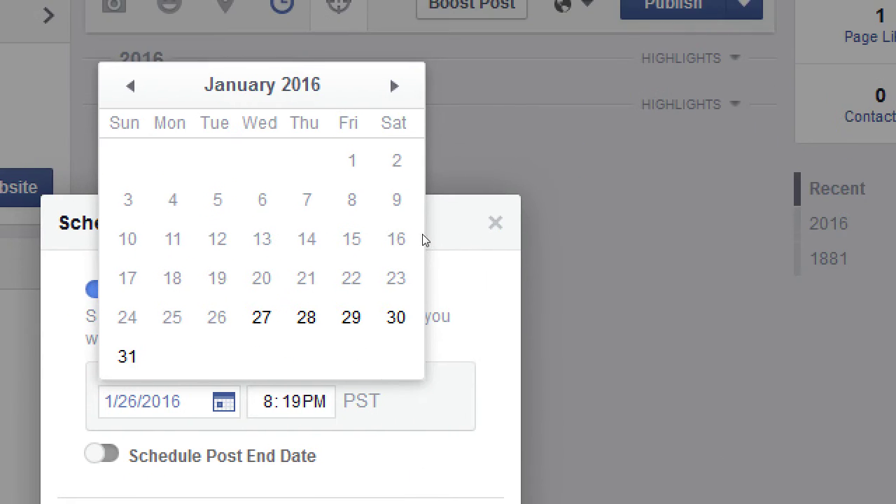
{"action": "key", "text": "Return"}
{"action": "left_click", "coordinate": [497, 223]}
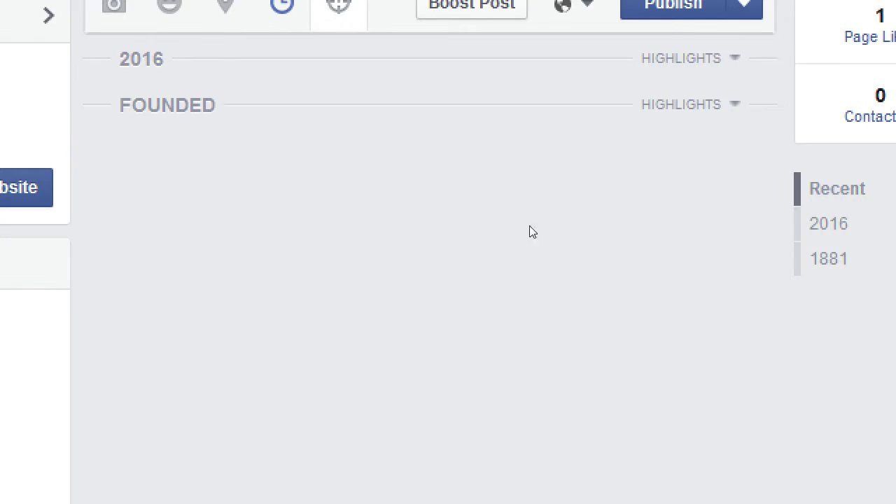
{"action": "key", "text": "Return"}
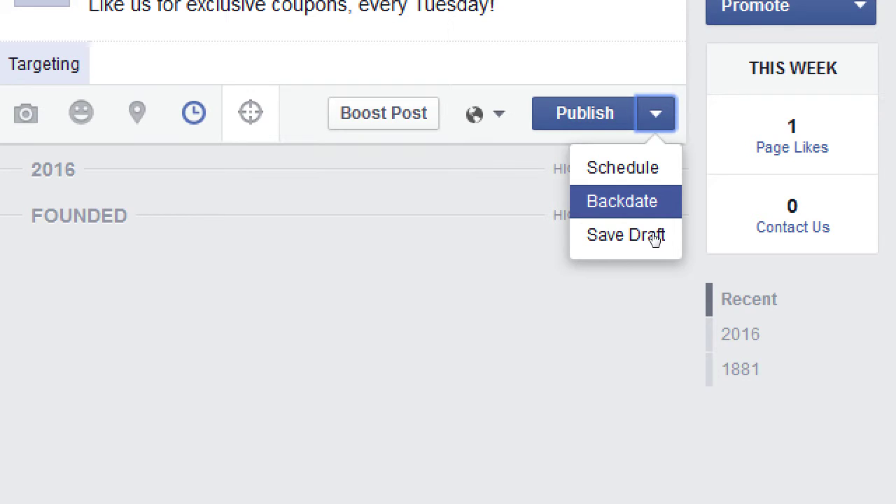
{"action": "key", "text": "Up"}
{"action": "key", "text": "Return"}
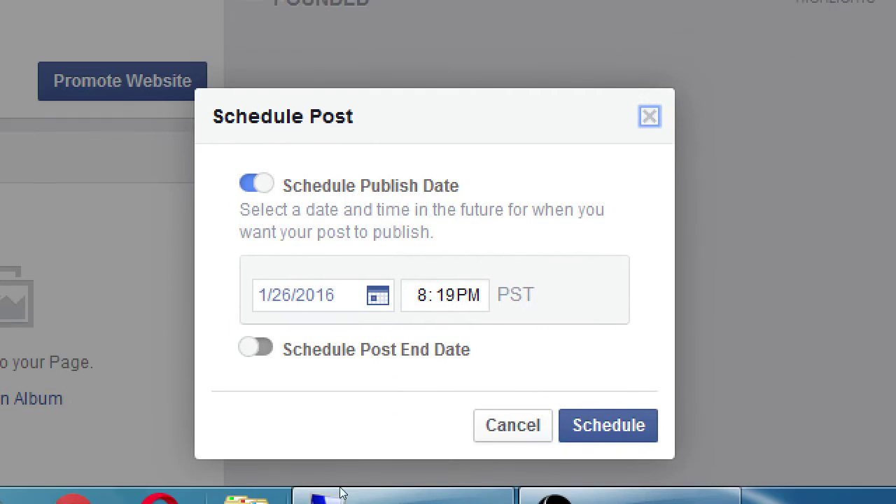
{"action": "key", "text": "Tab"}
{"action": "key", "text": "Tab"}
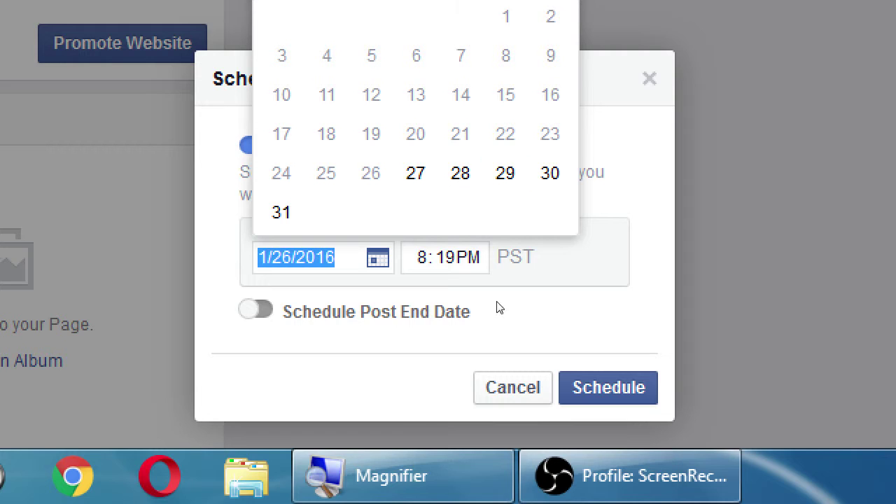
{"action": "key", "text": "Tab"}
{"action": "key", "text": "Return"}
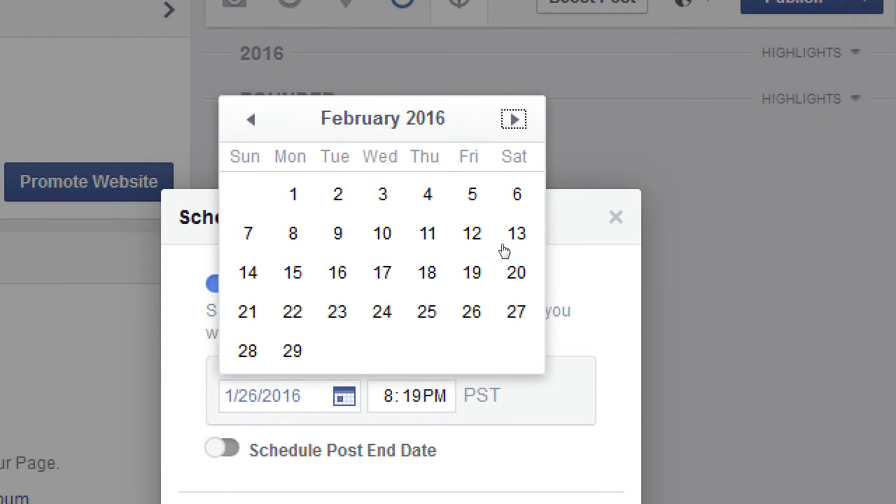
{"action": "key", "text": "Return"}
{"action": "key", "text": "Return"}
{"action": "key", "text": "Return"}
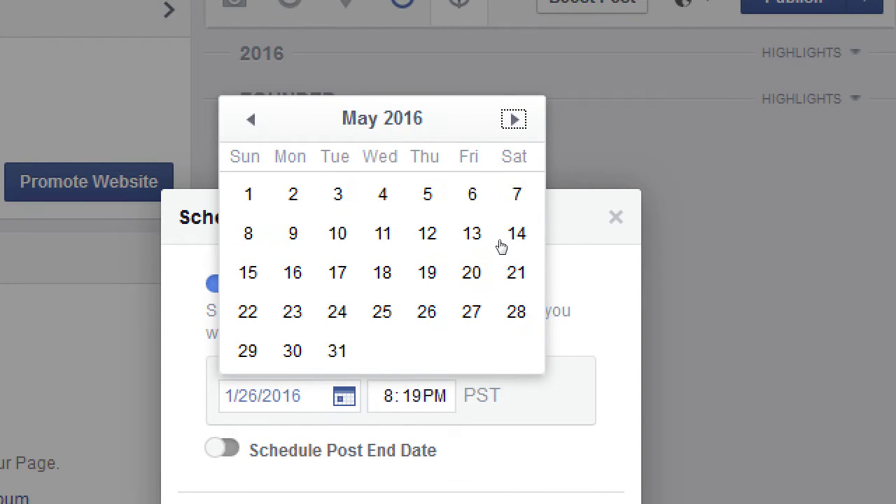
{"action": "key", "text": "Return"}
{"action": "key", "text": "Return"}
{"action": "key", "text": "Tab"}
{"action": "key", "text": "Up"}
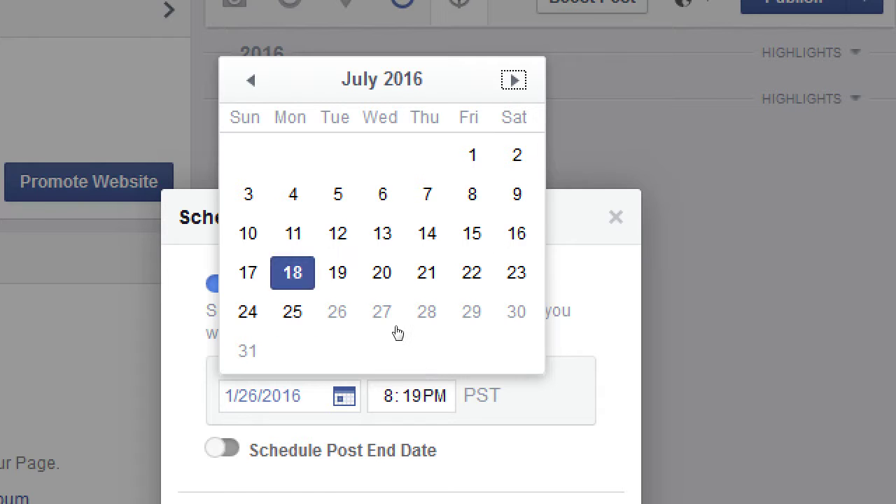
{"action": "key", "text": "Down"}
{"action": "key", "text": "Up"}
{"action": "key", "text": "Up"}
{"action": "key", "text": "Left"}
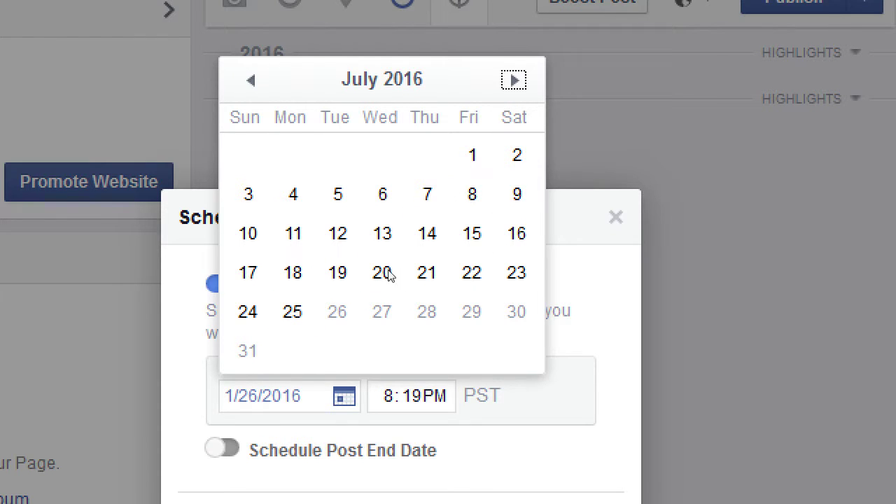
{"action": "key", "text": "Left"}
{"action": "left_click", "coordinate": [339, 350]}
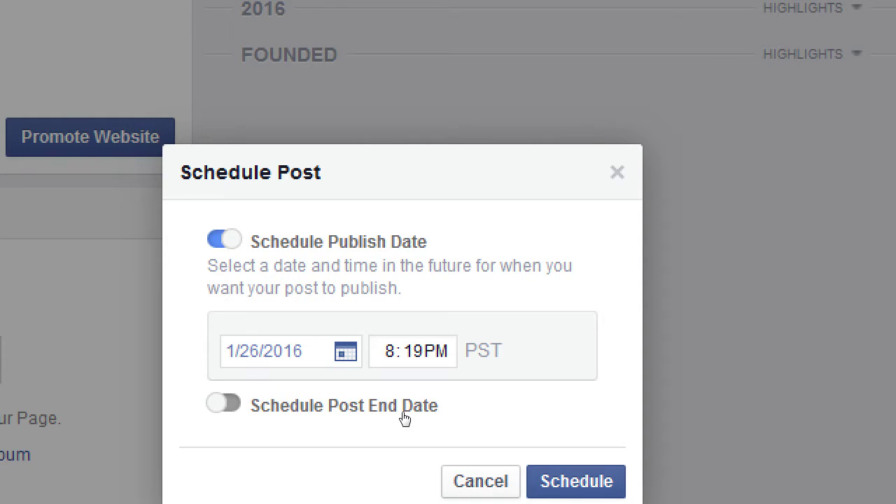
Step: Enable an end date of 1/31/2016, then cancel the Schedule Post dialog unscheduled
{"action": "left_click", "coordinate": [352, 413]}
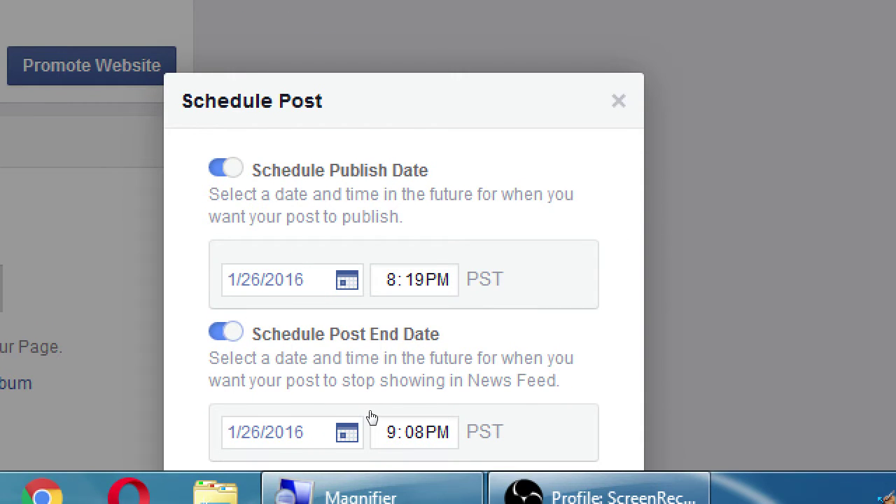
{"action": "scroll", "coordinate": [368, 465], "scroll_direction": "down", "scroll_amount": 1}
{"action": "key", "text": "Tab"}
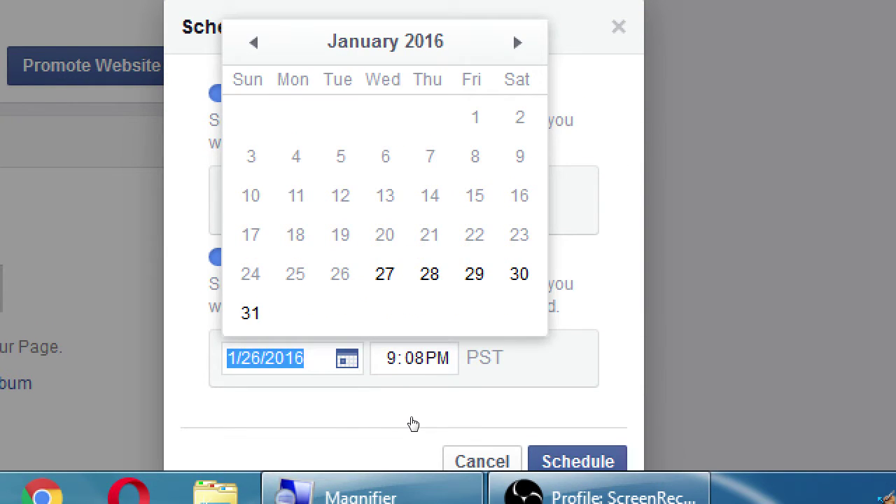
{"action": "key", "text": "Return"}
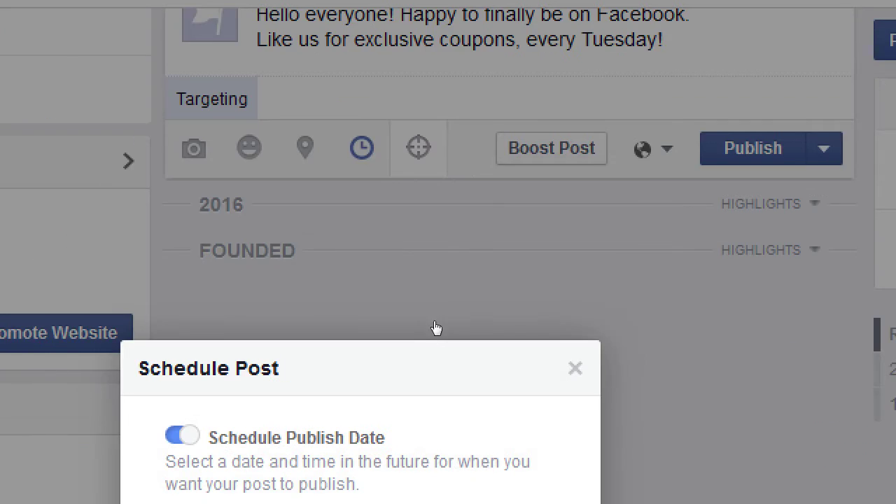
{"action": "scroll", "coordinate": [496, 424], "scroll_direction": "down", "scroll_amount": 2}
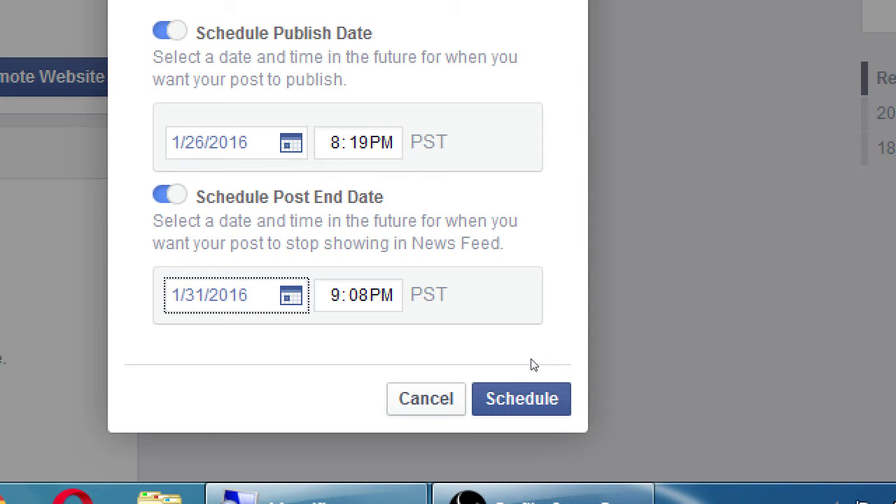
{"action": "key", "text": "ctrl+plus"}
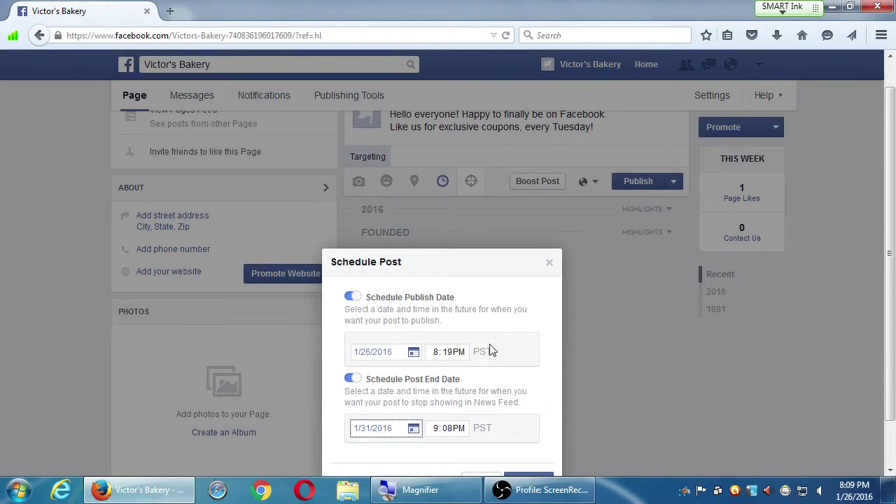
{"action": "left_click", "coordinate": [482, 431]}
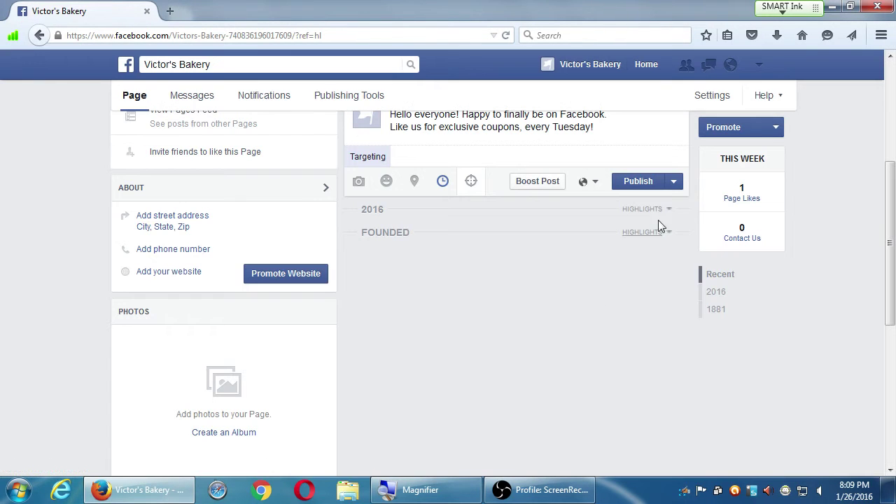
{"action": "left_click", "coordinate": [674, 184]}
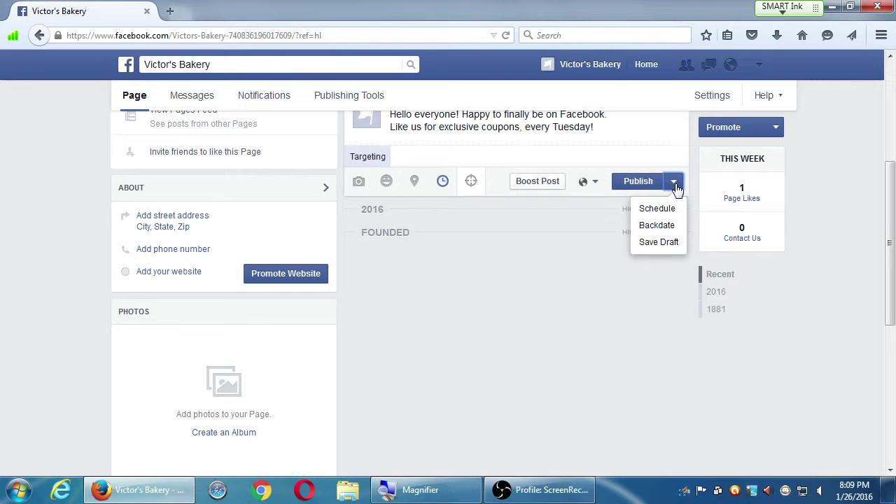
{"action": "left_click", "coordinate": [556, 277]}
{"action": "left_click", "coordinate": [471, 182]}
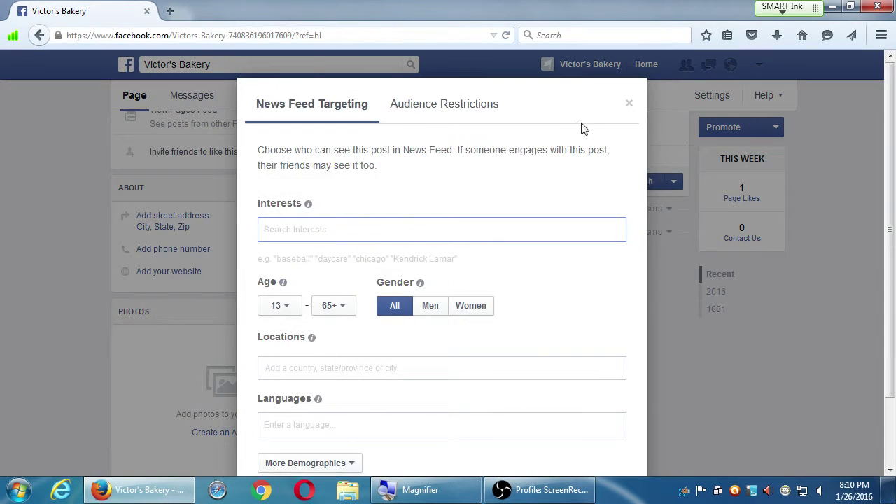
{"action": "scroll", "coordinate": [581, 403], "scroll_direction": "down", "scroll_amount": 2}
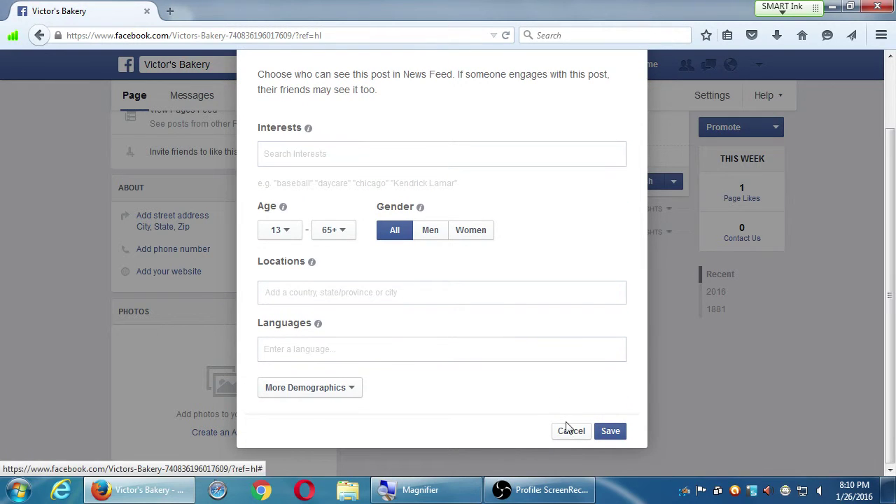
{"action": "left_click", "coordinate": [569, 434]}
{"action": "scroll", "coordinate": [565, 425], "scroll_direction": "up", "scroll_amount": 3}
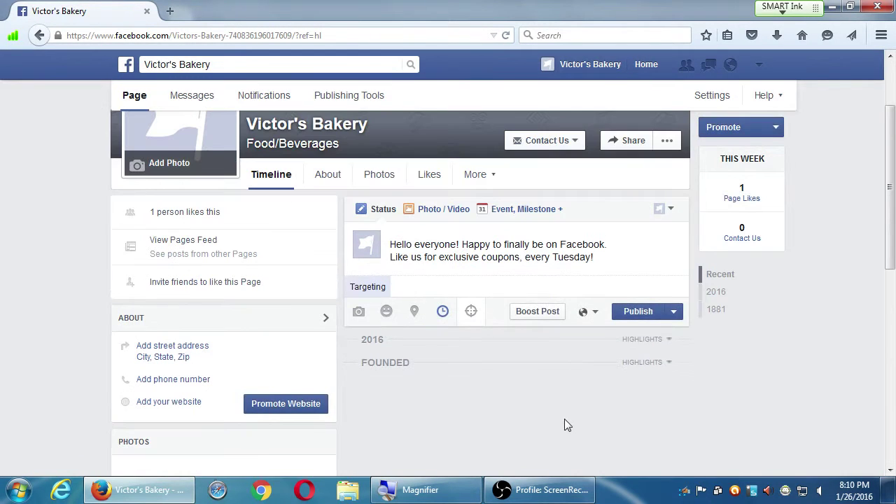
{"action": "left_click", "coordinate": [669, 212]}
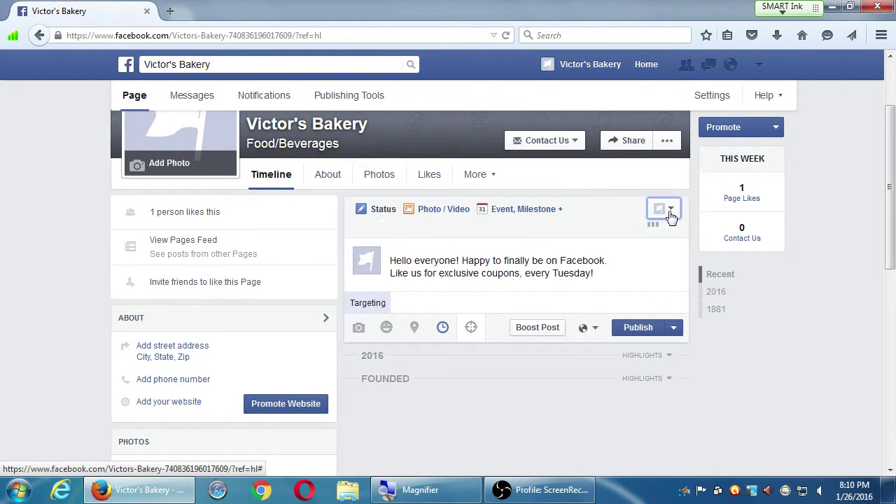
{"action": "key", "text": "super+plus"}
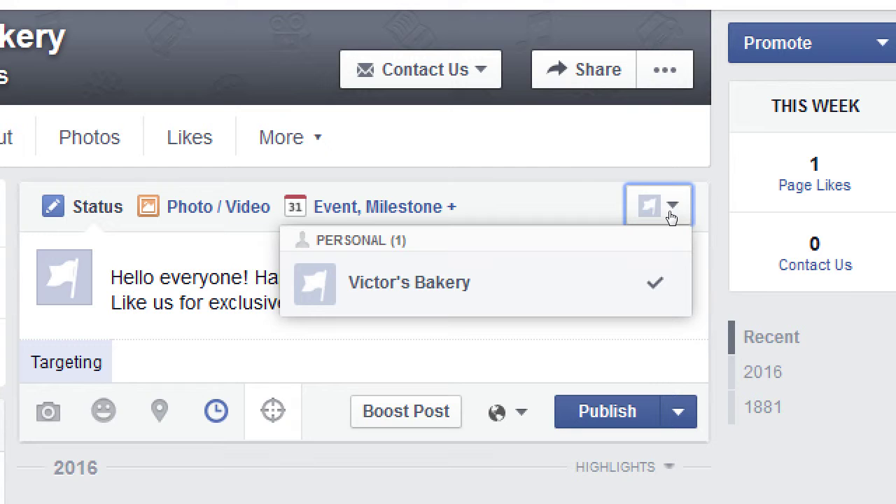
{"action": "scroll", "coordinate": [670, 218], "scroll_direction": "up", "scroll_amount": 3}
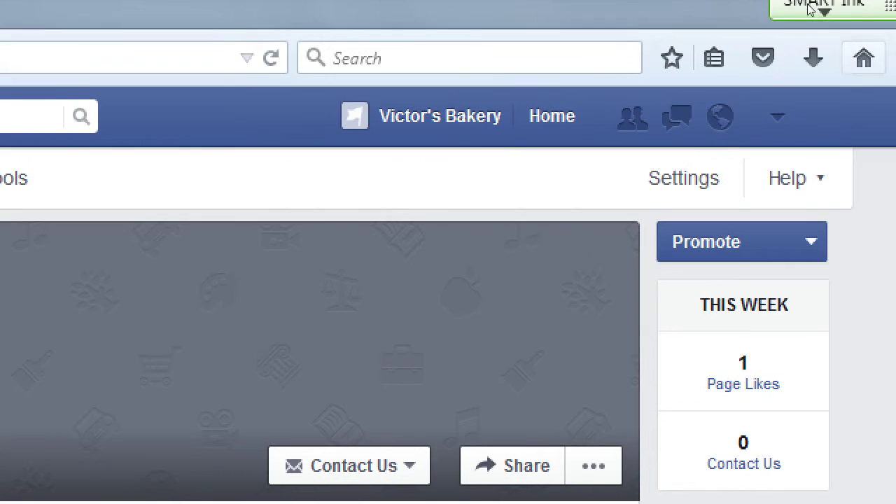
{"action": "left_click", "coordinate": [777, 115]}
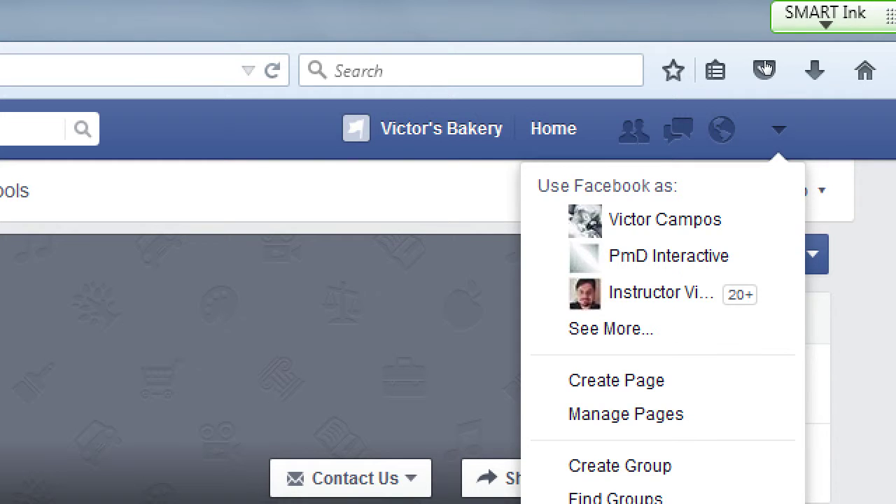
{"action": "left_click", "coordinate": [742, 136]}
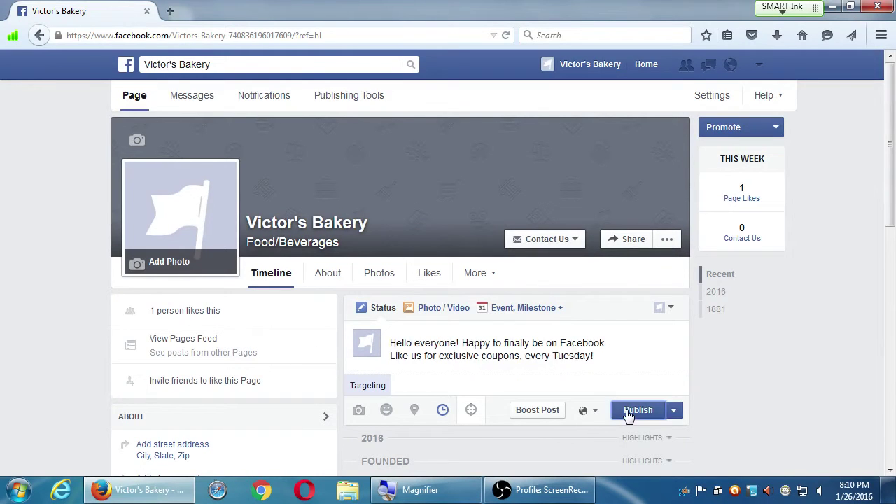
Step: Publish the welcome post and reload the Victor's Bakery timeline with F5
{"action": "left_click", "coordinate": [577, 438]}
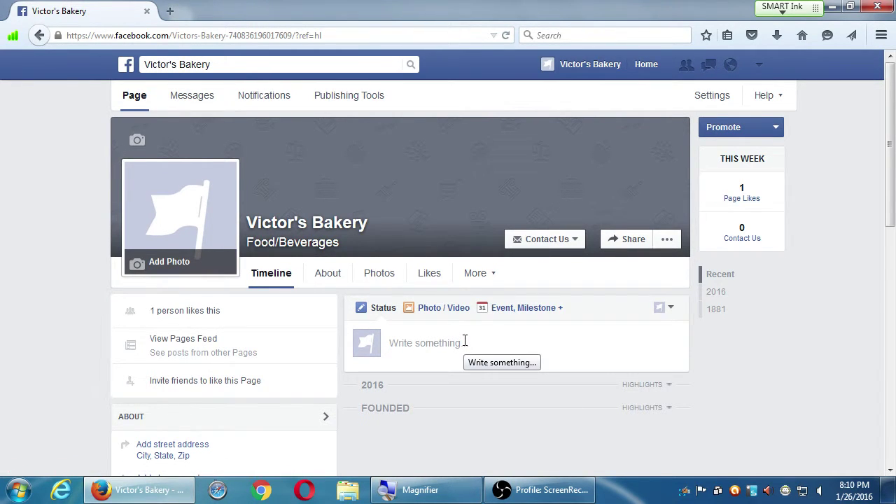
{"action": "key", "text": "F5"}
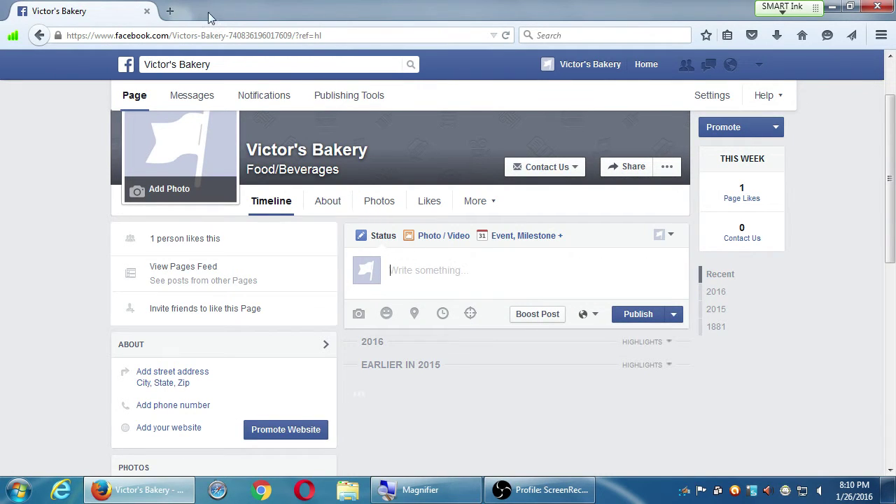
Step: Search 'how to use peach like a pro' in a new tab and open the PmD Interactive article
{"action": "left_click", "coordinate": [170, 11]}
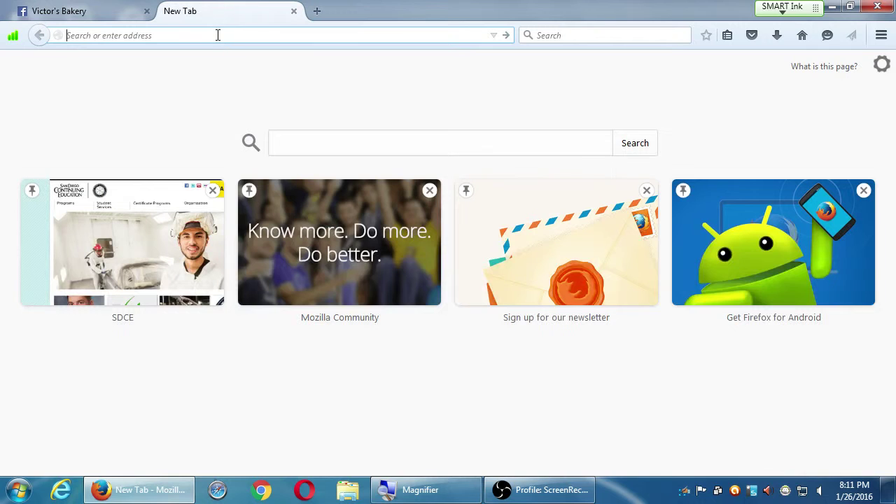
{"action": "type", "text": "how to use peach "}
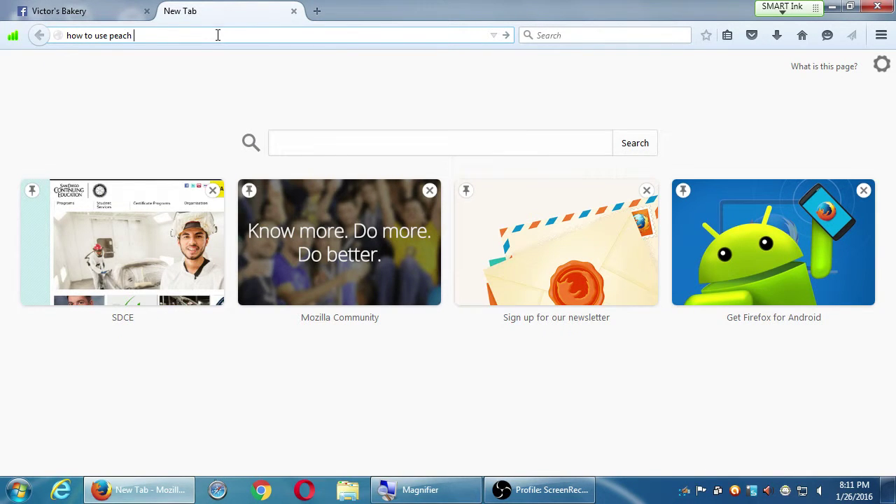
{"action": "type", "text": "like a pro"}
{"action": "key", "text": "Return"}
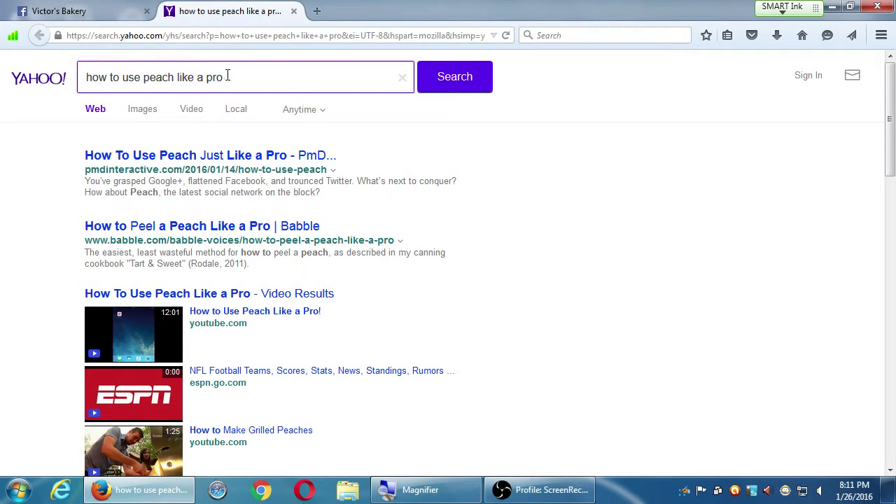
{"action": "left_click_drag", "start_coordinate": [225, 76], "coordinate": [81, 77]}
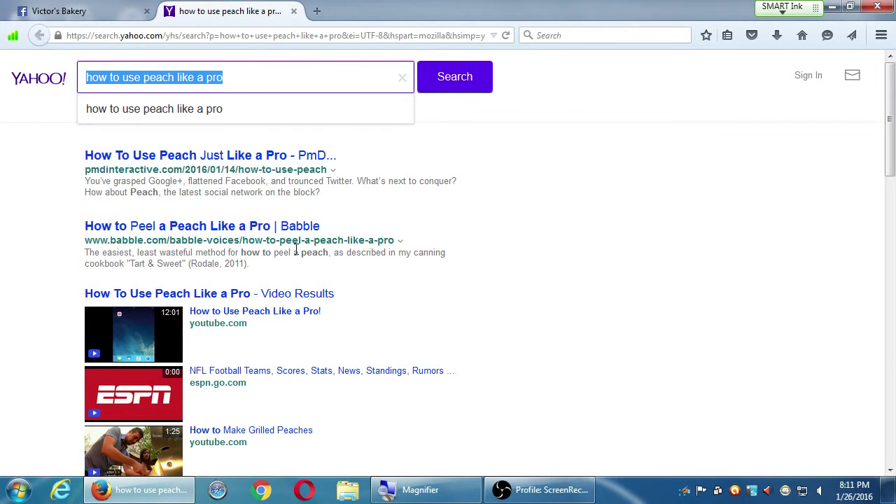
{"action": "left_click", "coordinate": [238, 158]}
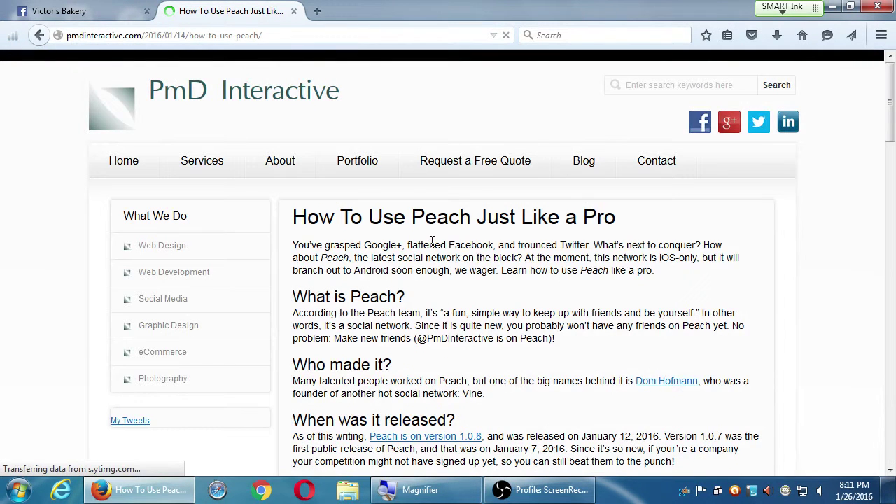
{"action": "scroll", "coordinate": [431, 243], "scroll_direction": "down", "scroll_amount": 2}
{"action": "scroll", "coordinate": [225, 68], "scroll_direction": "up", "scroll_amount": 2}
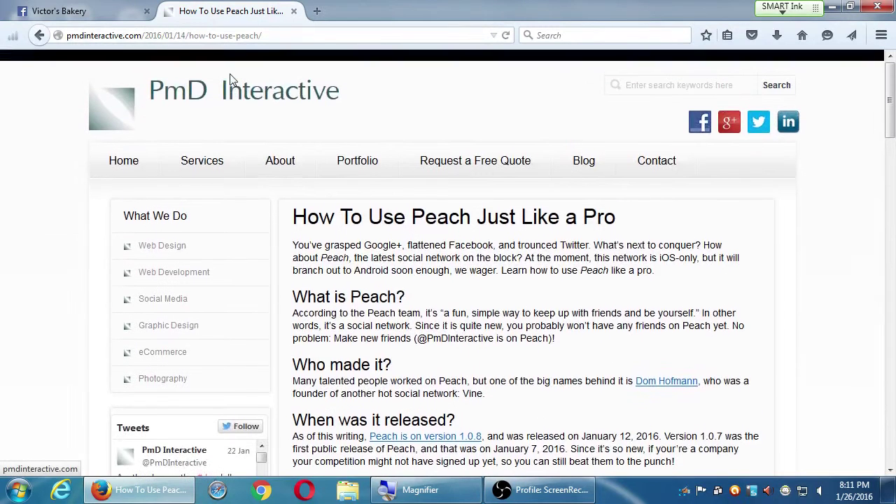
Step: Copy the Peach article's web address from the Firefox address bar
{"action": "left_click", "coordinate": [224, 35]}
{"action": "right_click", "coordinate": [223, 35]}
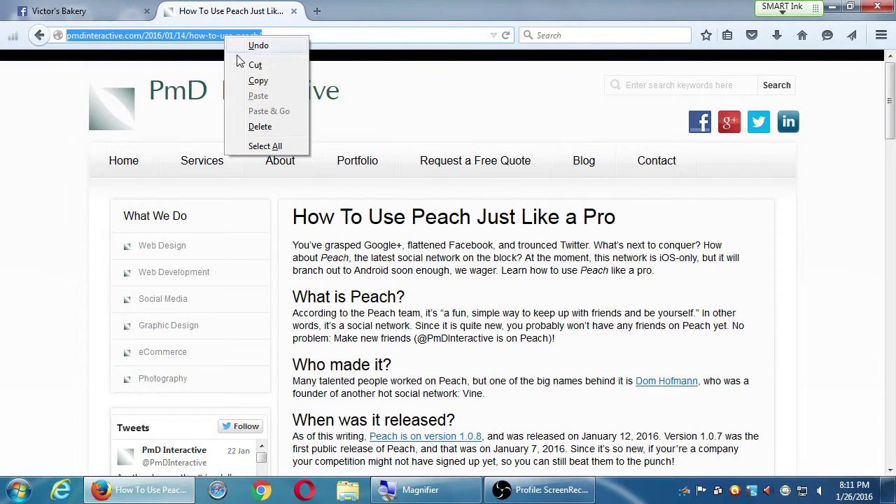
{"action": "left_click", "coordinate": [256, 81]}
Step: Paste the article link into a new Victor's Bakery post and edit its preview description
{"action": "left_click", "coordinate": [119, 16]}
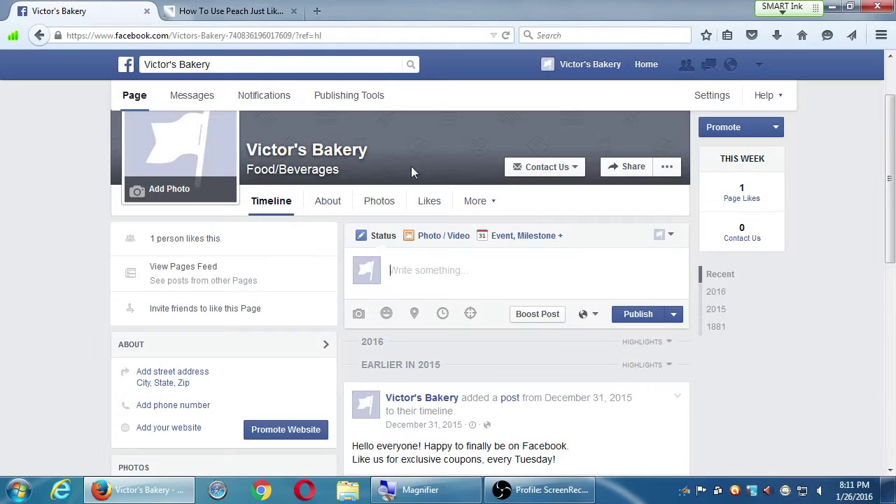
{"action": "left_click", "coordinate": [439, 280]}
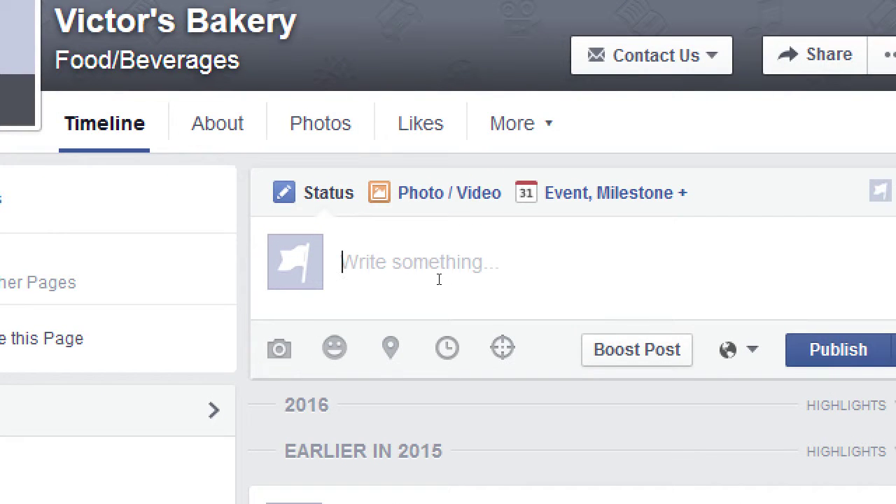
{"action": "key", "text": "ctrl+v"}
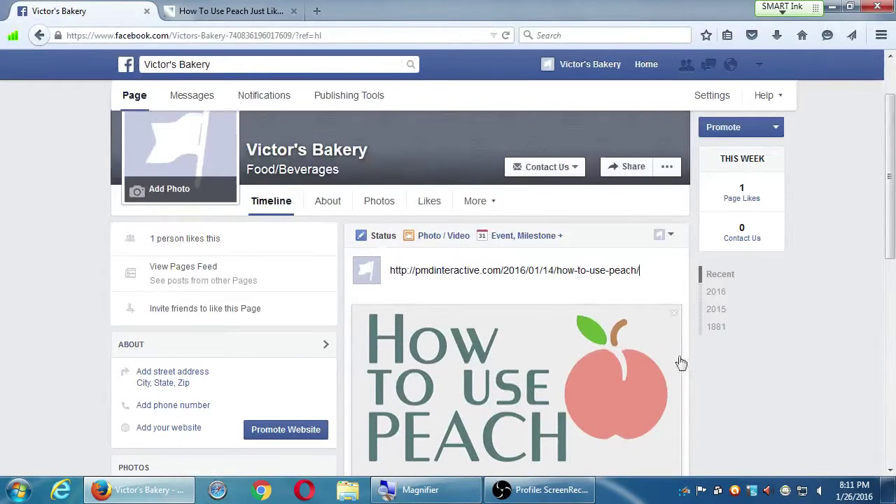
{"action": "scroll", "coordinate": [701, 361], "scroll_direction": "down", "scroll_amount": 2}
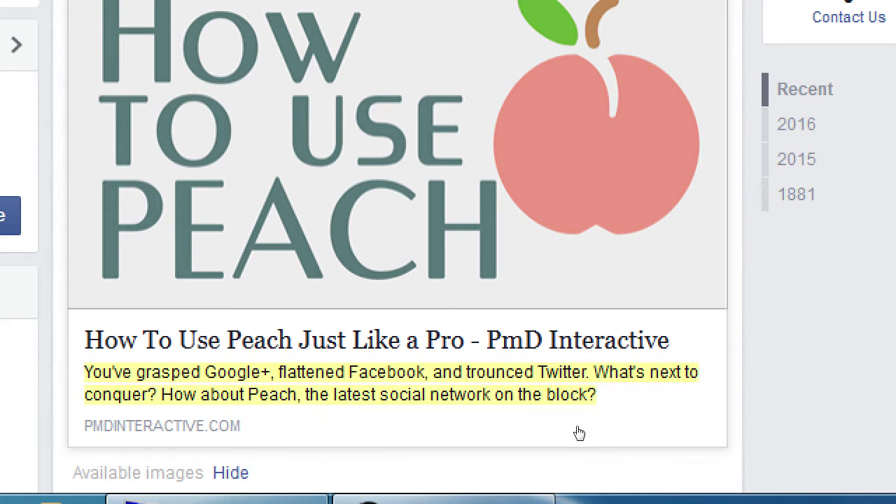
{"action": "left_click", "coordinate": [494, 421]}
{"action": "left_click", "coordinate": [684, 439]}
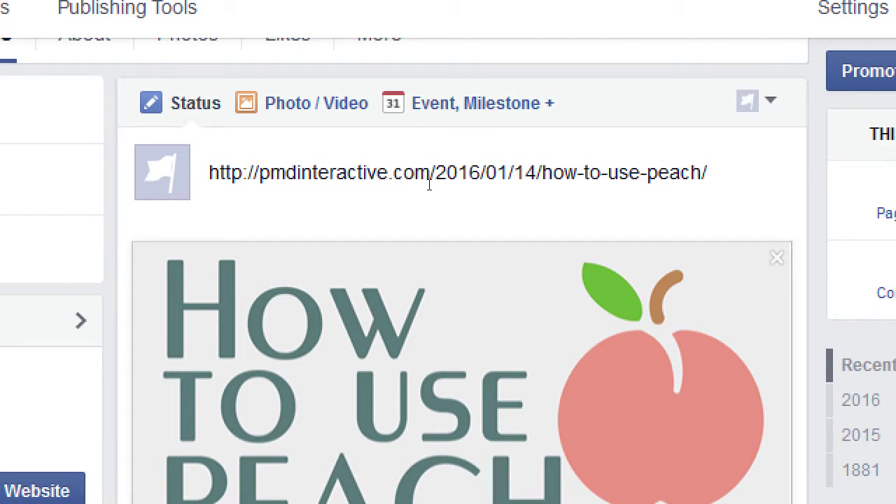
{"action": "left_click_drag", "start_coordinate": [648, 186], "coordinate": [200, 173]}
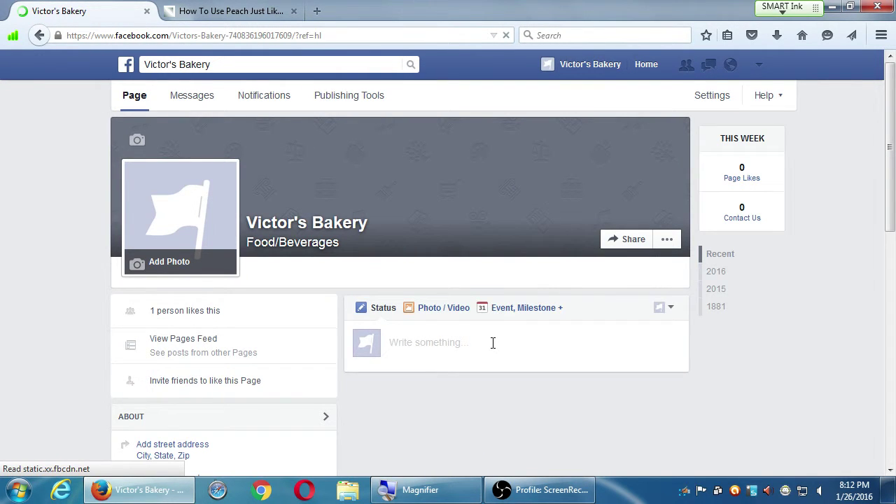
{"action": "left_click", "coordinate": [492, 346]}
{"action": "key", "text": "ctrl+v"}
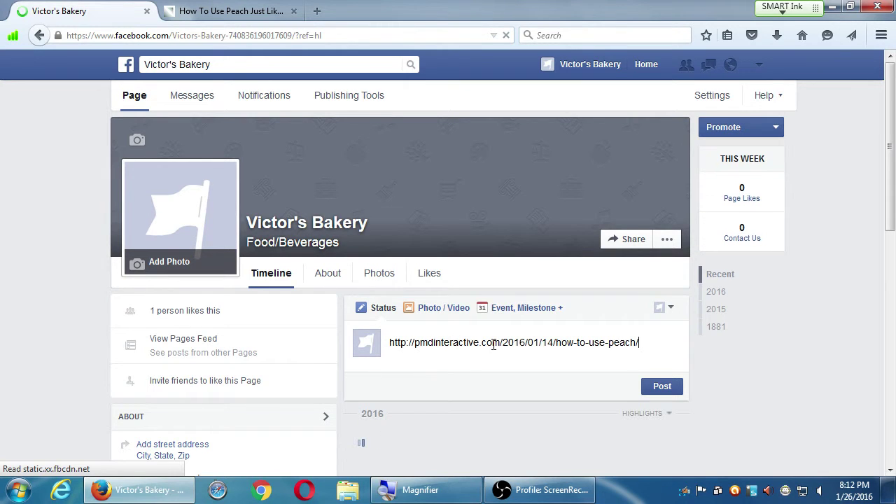
{"action": "left_click", "coordinate": [420, 338], "text": "shift"}
{"action": "triple_click", "coordinate": [425, 335]}
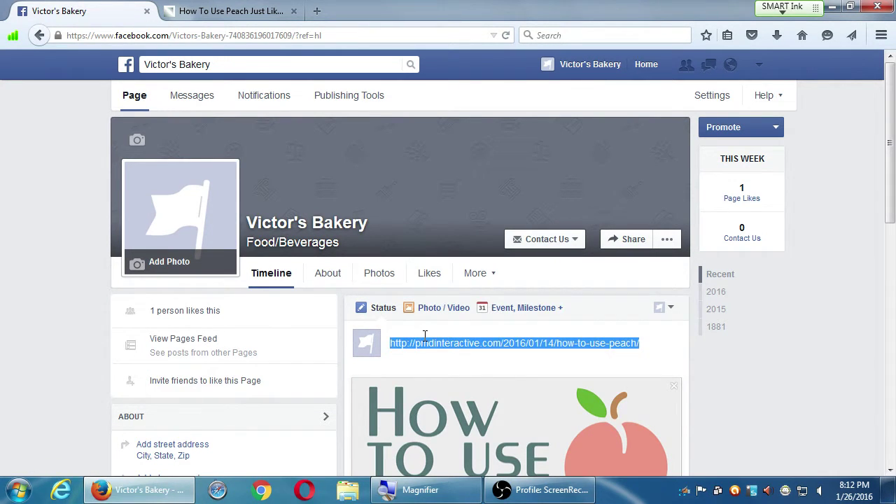
{"action": "type", "text": "From our frie"}
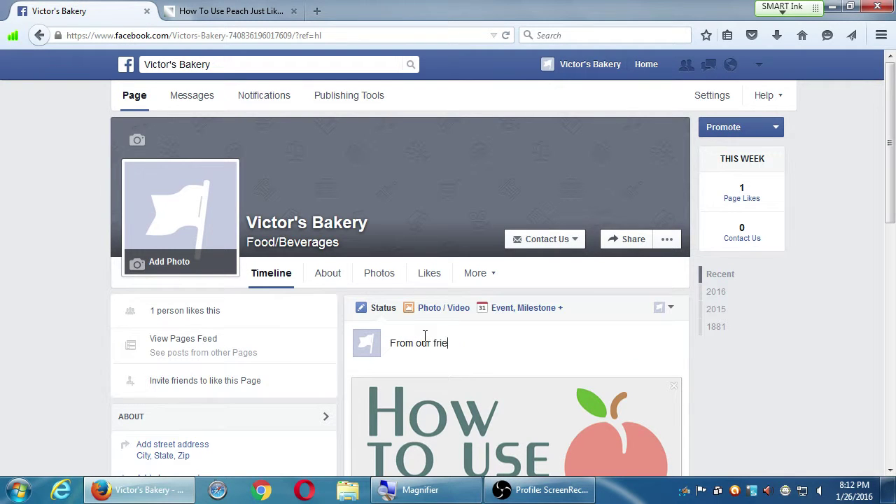
{"action": "type", "text": "nds at @Pmd Int"}
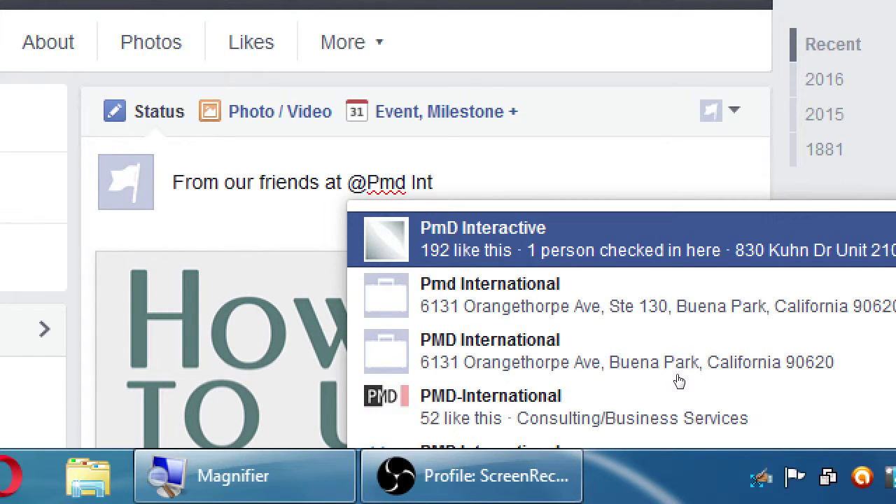
Step: Accept the PmD Interactive mention and continue with 'check out how to use Peach!'
{"action": "key", "text": "Return"}
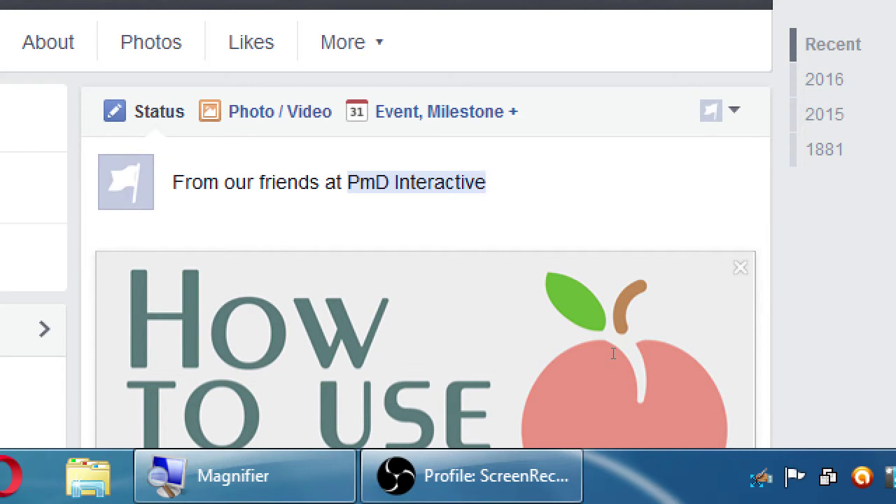
{"action": "type", "text": "check out how to use "}
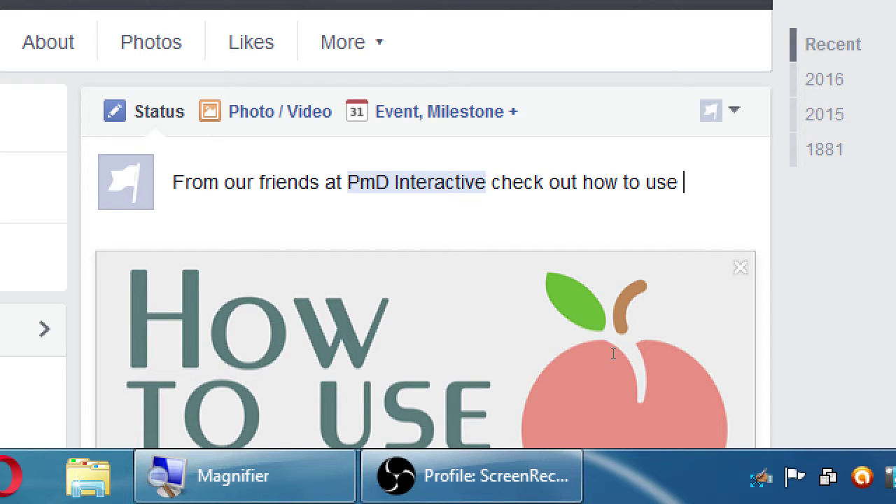
{"action": "type", "text": "Peach!"}
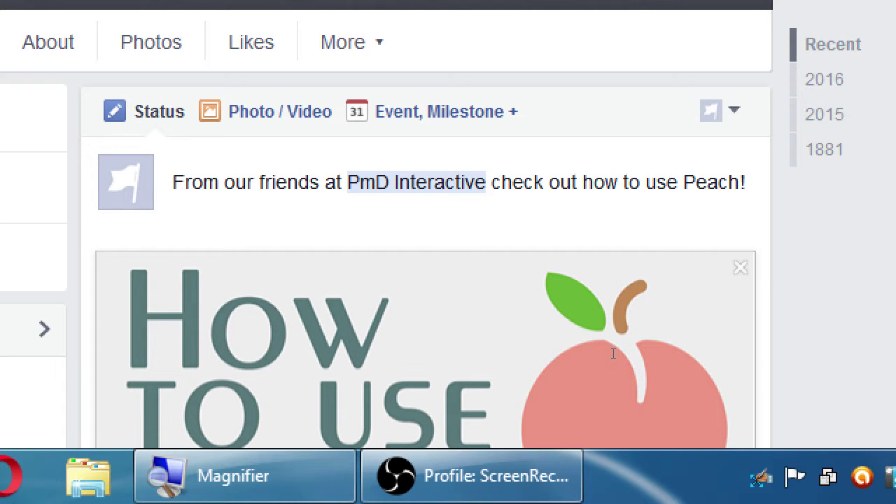
{"action": "key", "text": "Return"}
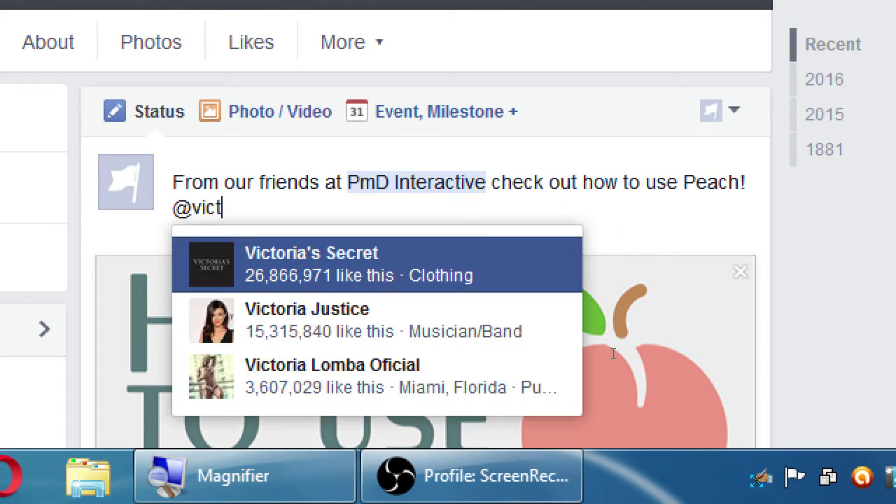
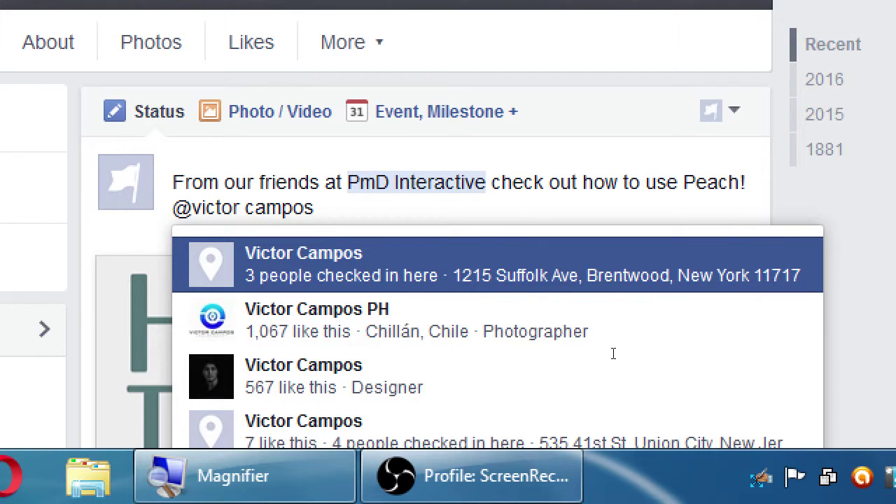
{"action": "scroll", "coordinate": [574, 410], "scroll_direction": "down", "scroll_amount": 5}
{"action": "scroll", "coordinate": [560, 414], "scroll_direction": "up", "scroll_amount": 1}
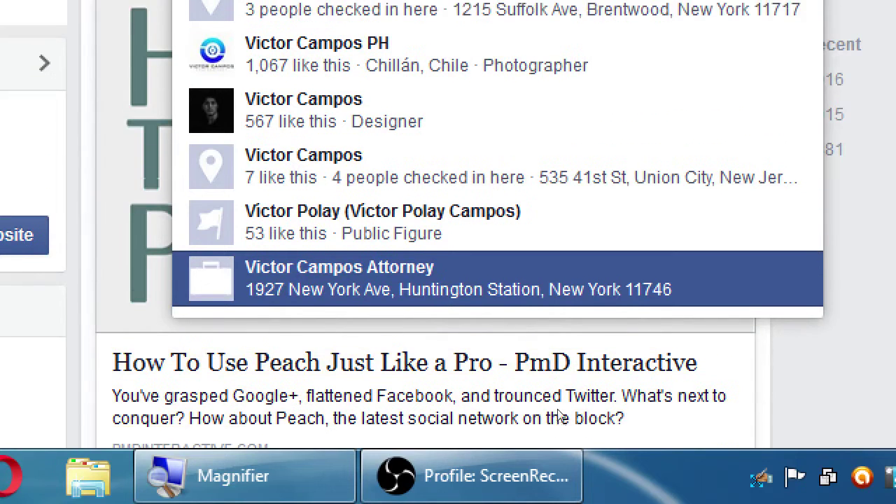
{"action": "key", "text": "Up"}
{"action": "key", "text": "Up"}
{"action": "key", "text": "Up"}
{"action": "key", "text": "Up"}
{"action": "key", "text": "Up"}
{"action": "scroll", "coordinate": [510, 210], "scroll_direction": "up", "scroll_amount": 2}
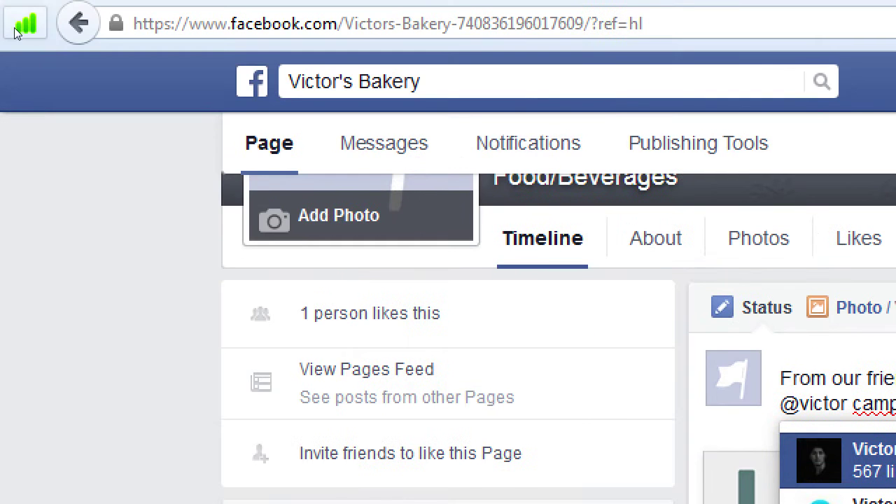
{"action": "scroll", "coordinate": [140, 156], "scroll_direction": "up", "scroll_amount": 3}
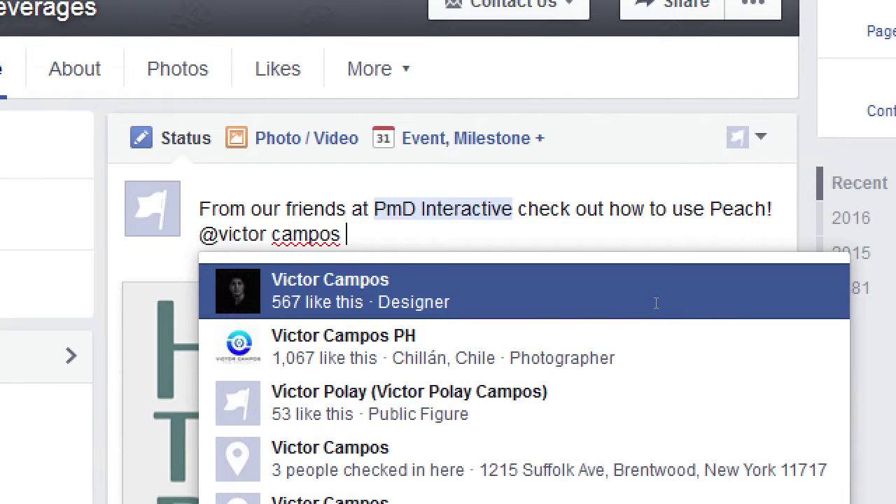
{"action": "key", "text": "ctrl+shift+Left"}
{"action": "key", "text": "ctrl+shift+Left"}
{"action": "key", "text": "BackSpace"}
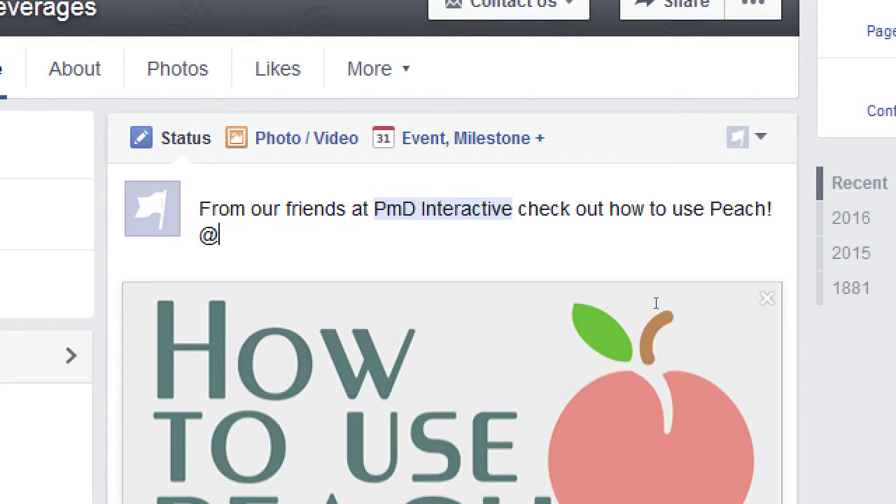
{"action": "type", "text": "instructor victor"}
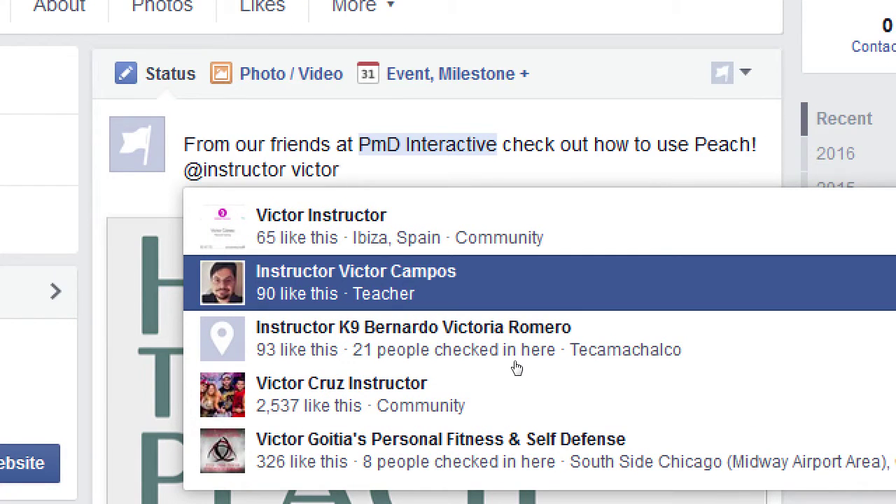
{"action": "key", "text": "Up"}
{"action": "key", "text": "Down"}
{"action": "key", "text": "Down"}
{"action": "key", "text": "Down"}
{"action": "key", "text": "Up"}
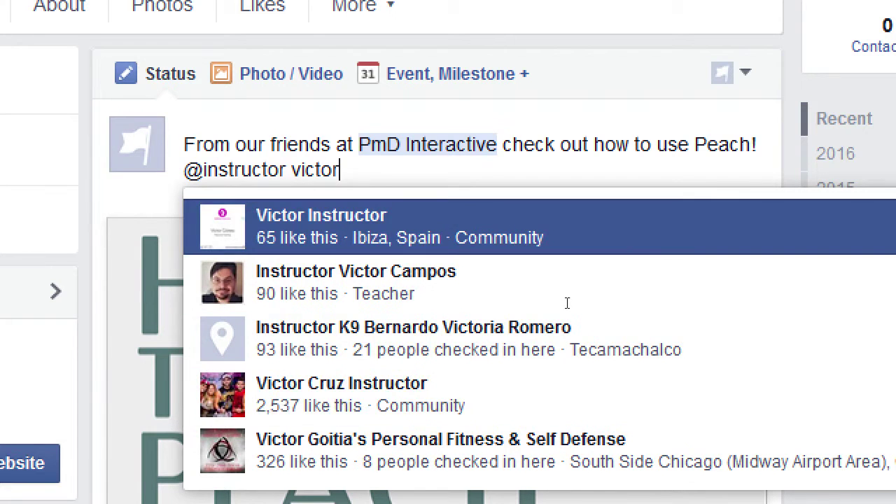
{"action": "key", "text": "BackSpace"}
{"action": "key", "text": "BackSpace"}
{"action": "key", "text": "BackSpace"}
{"action": "key", "text": "BackSpace"}
{"action": "key", "text": "BackSpace"}
{"action": "key", "text": "BackSpace"}
{"action": "key", "text": "BackSpace"}
{"action": "key", "text": "BackSpace"}
{"action": "key", "text": "BackSpace"}
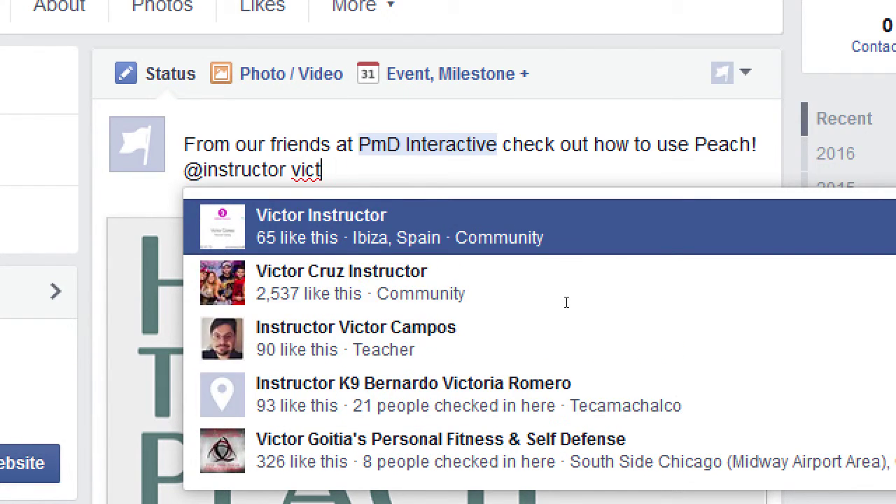
{"action": "key", "text": "BackSpace"}
{"action": "key", "text": "BackSpace"}
{"action": "key", "text": "BackSpace"}
{"action": "key", "text": "BackSpace"}
{"action": "key", "text": "BackSpace"}
{"action": "key", "text": "BackSpace"}
{"action": "key", "text": "BackSpace"}
{"action": "key", "text": "BackSpace"}
{"action": "key", "text": "BackSpace"}
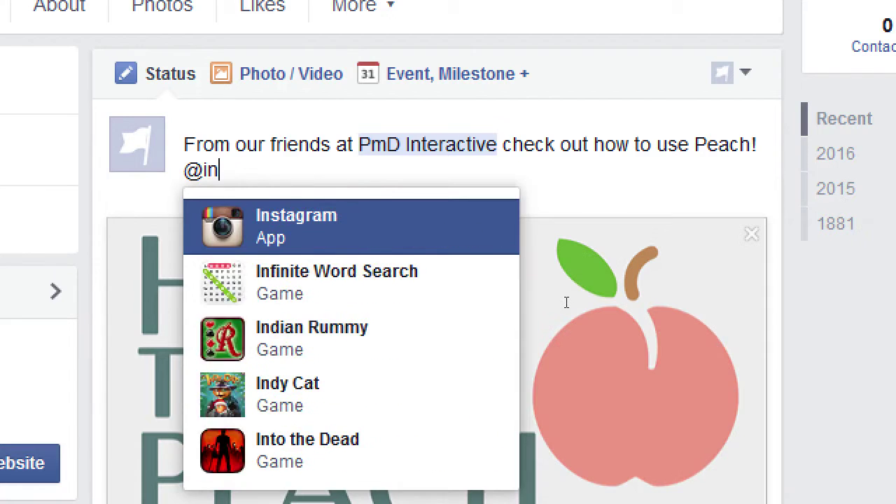
{"action": "key", "text": "BackSpace"}
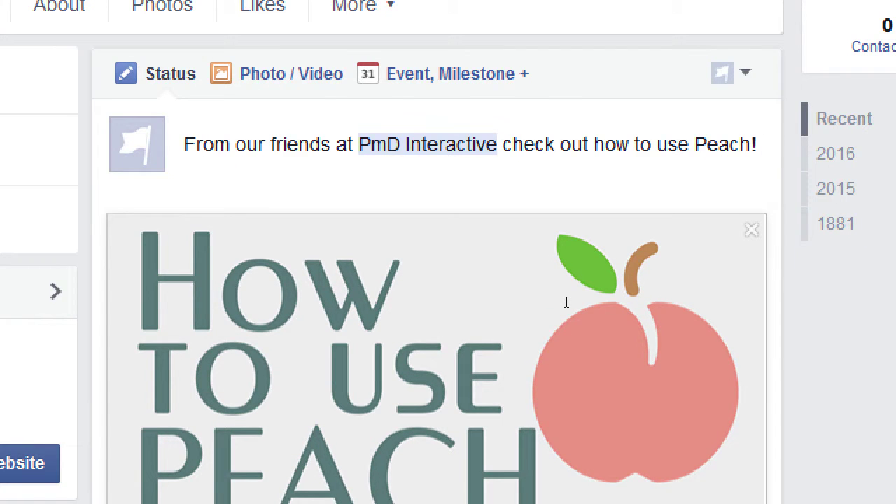
Step: Publish the Peach article post tagging PmD Interactive to the Victor's Bakery timeline
{"action": "scroll", "coordinate": [808, 382], "scroll_direction": "down", "scroll_amount": 2}
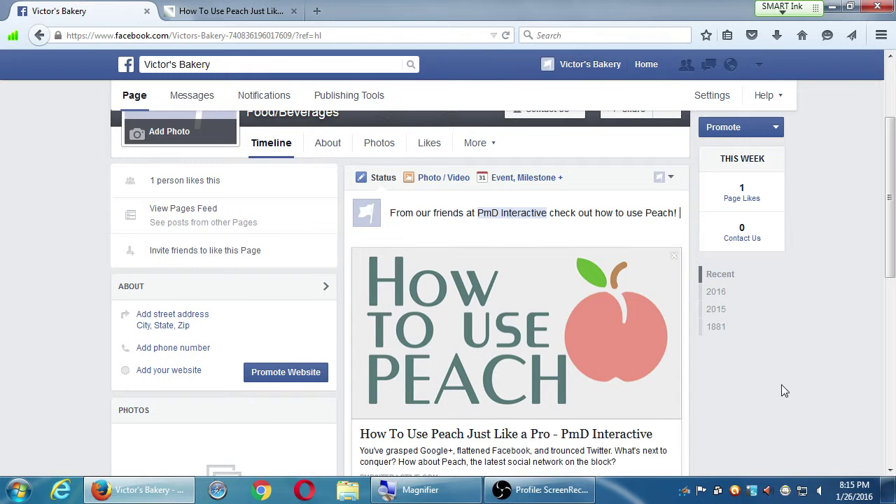
{"action": "scroll", "coordinate": [783, 384], "scroll_direction": "down", "scroll_amount": 4}
{"action": "left_click", "coordinate": [639, 431]}
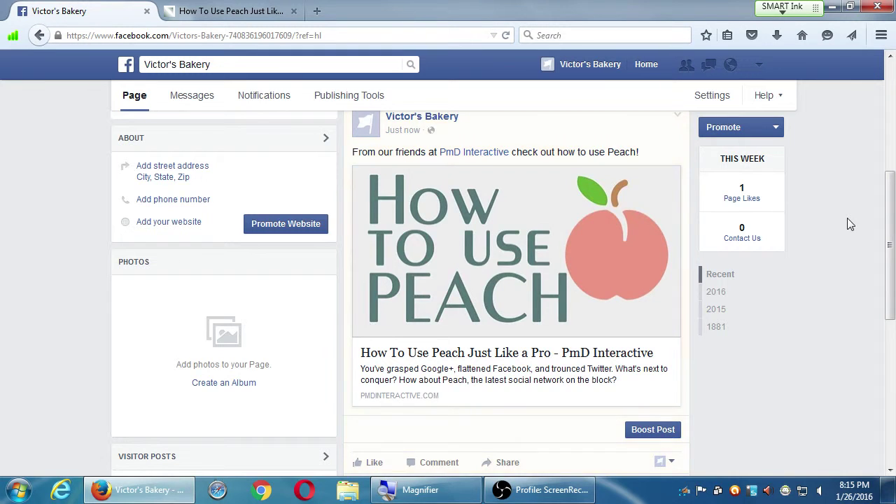
{"action": "scroll", "coordinate": [847, 224], "scroll_direction": "up", "scroll_amount": 5}
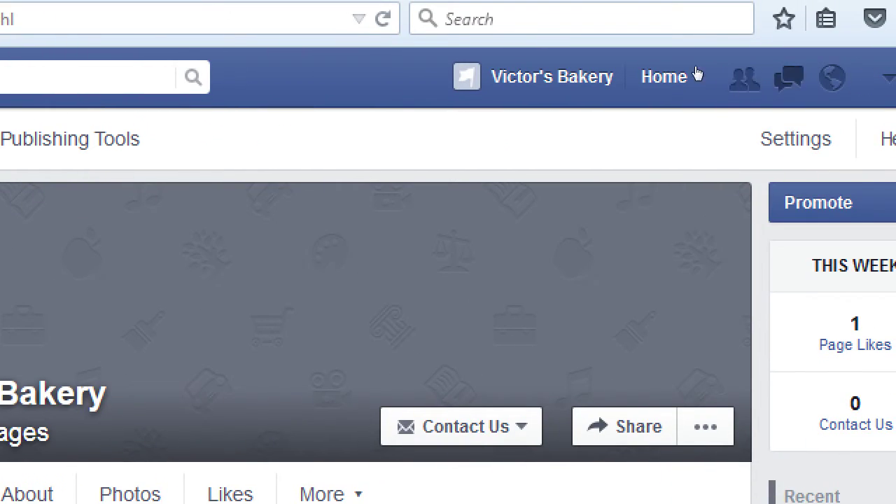
Step: Show the home News Feed with the Peach post, dismiss the sale-groups tip, and reload it
{"action": "left_click", "coordinate": [653, 74]}
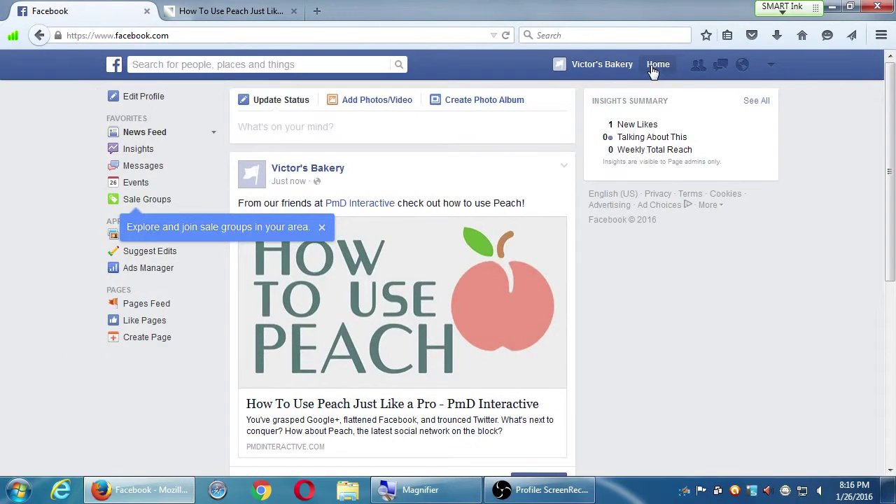
{"action": "scroll", "coordinate": [652, 74], "scroll_direction": "down", "scroll_amount": 5}
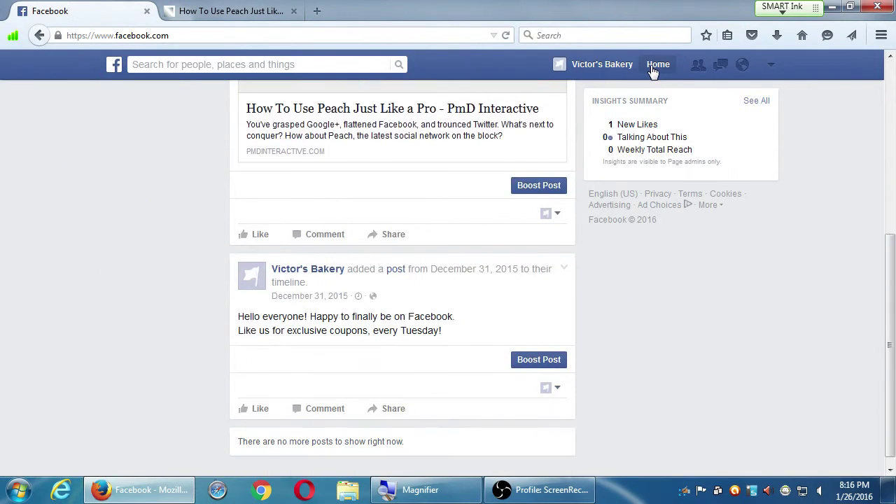
{"action": "scroll", "coordinate": [652, 73], "scroll_direction": "up", "scroll_amount": 5}
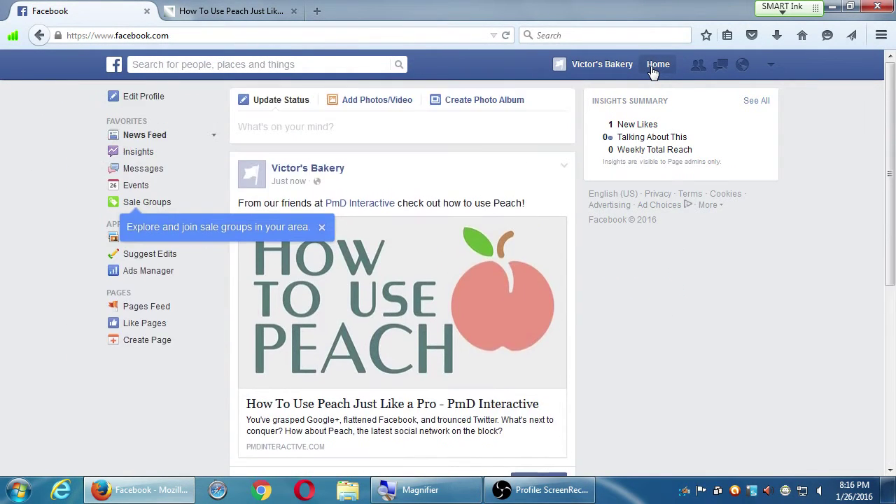
{"action": "scroll", "coordinate": [652, 74], "scroll_direction": "down", "scroll_amount": 5}
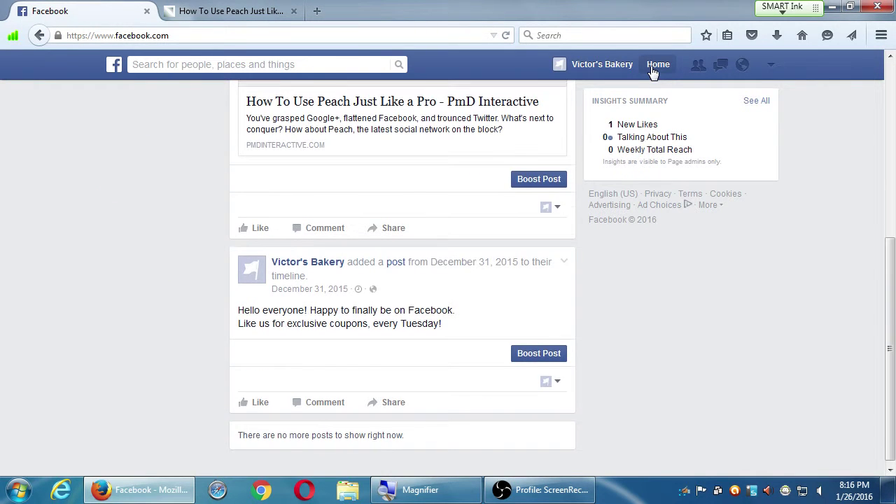
{"action": "scroll", "coordinate": [653, 74], "scroll_direction": "up", "scroll_amount": 5}
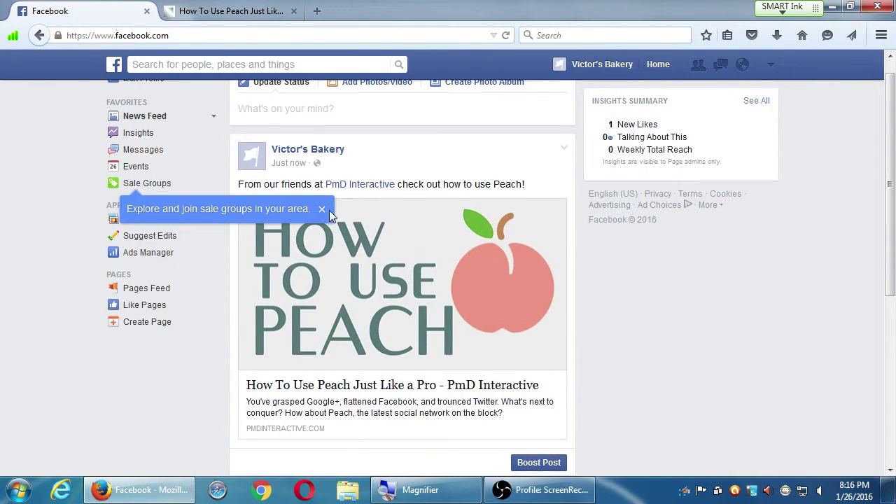
{"action": "left_click", "coordinate": [322, 209]}
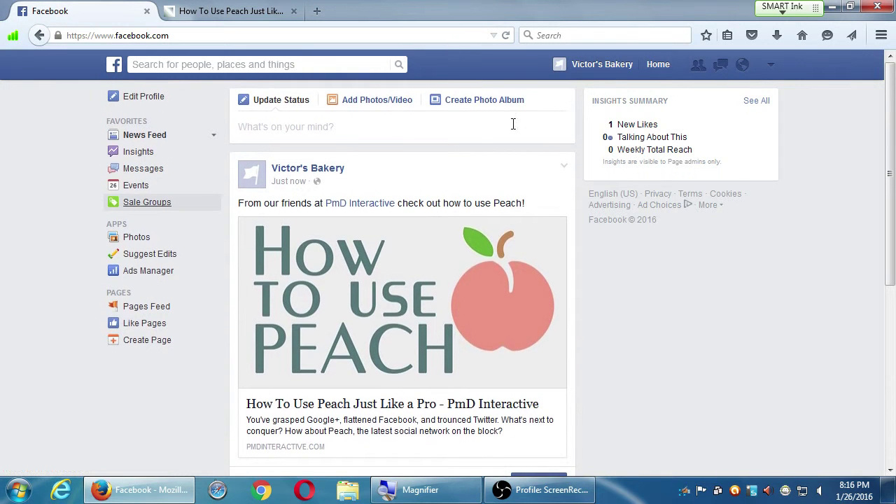
{"action": "left_click", "coordinate": [662, 66]}
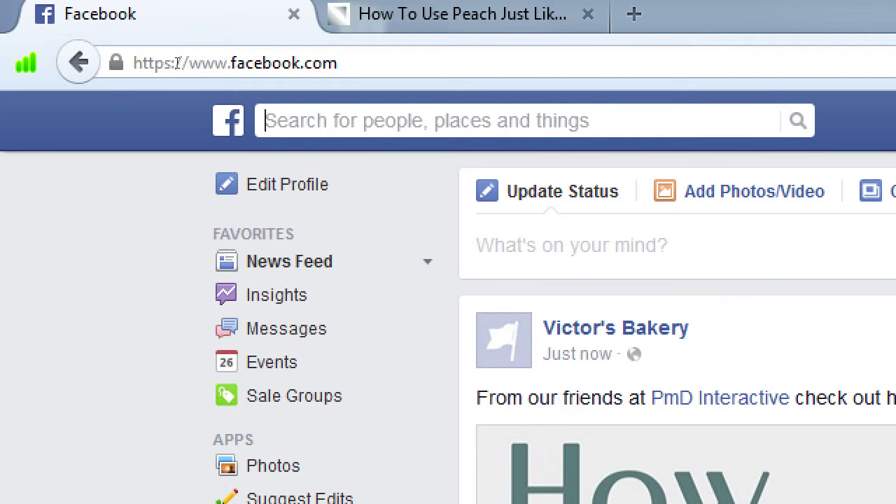
Step: Search Facebook for 'pmd inter' and open the PmD Interactive page
{"action": "type", "text": "pmd "}
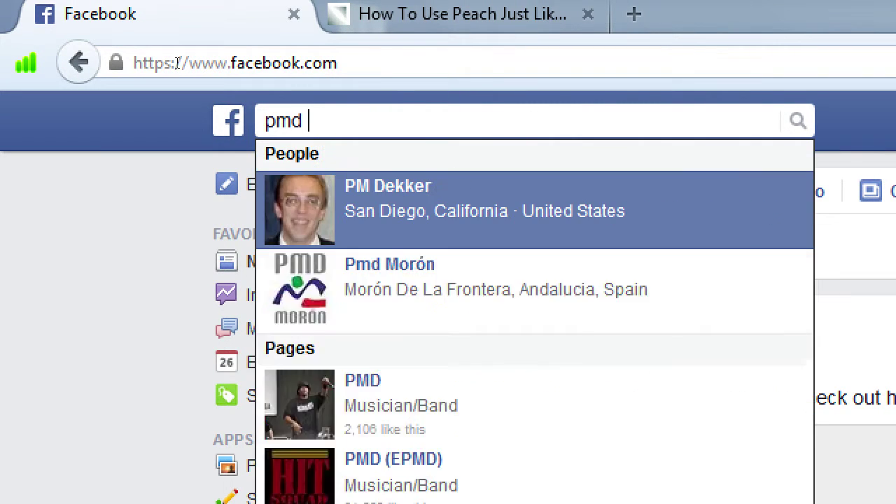
{"action": "type", "text": "inter"}
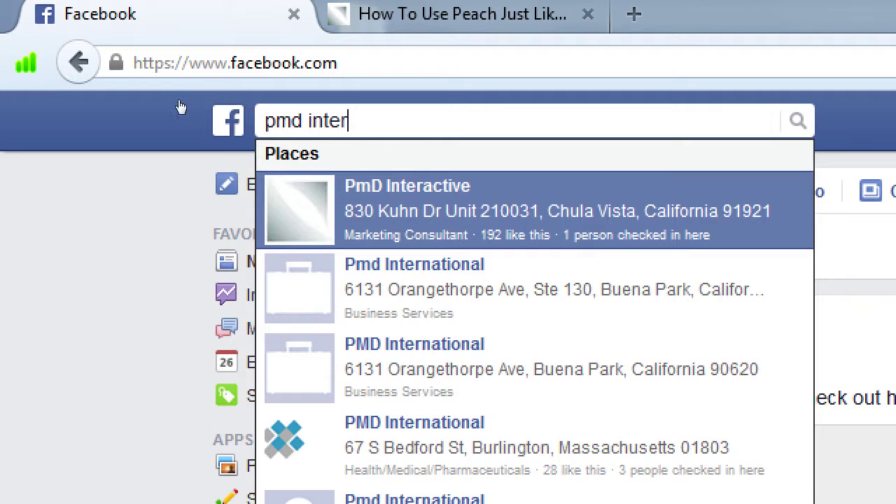
{"action": "key", "text": "Return"}
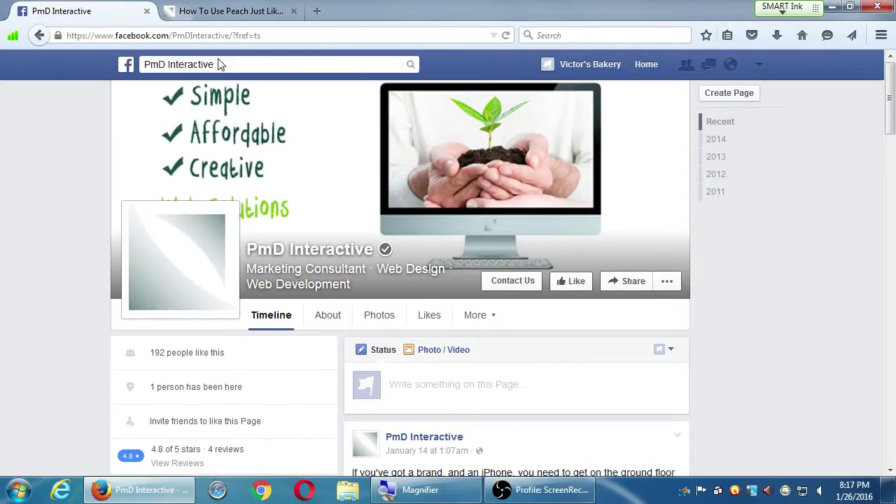
Step: Like the PmD Interactive page and return to the home News Feed
{"action": "left_click", "coordinate": [575, 284]}
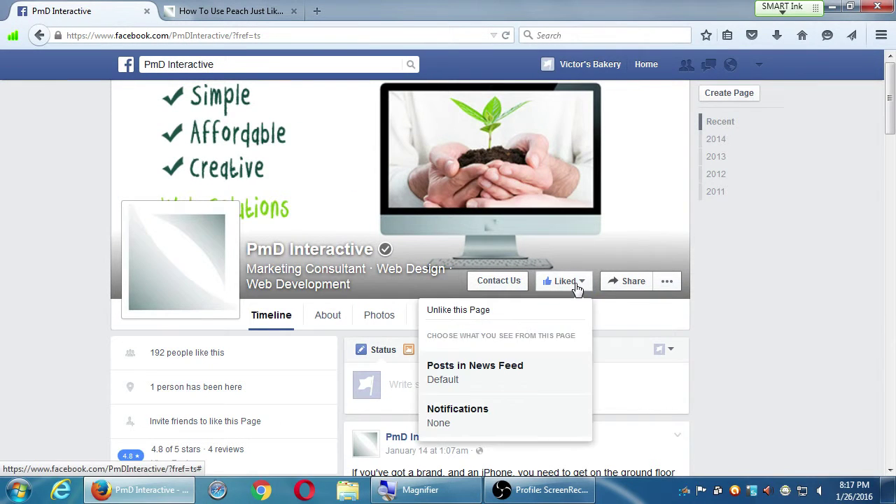
{"action": "mouse_move", "coordinate": [583, 287]}
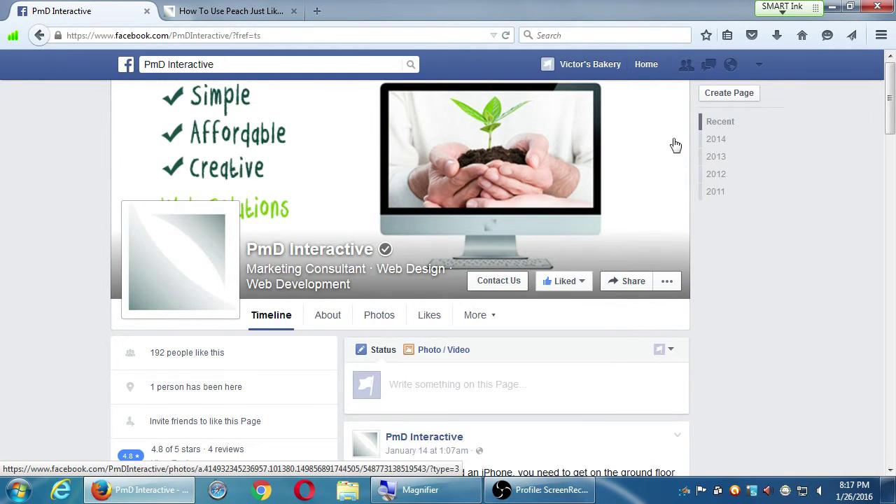
{"action": "left_click", "coordinate": [645, 65]}
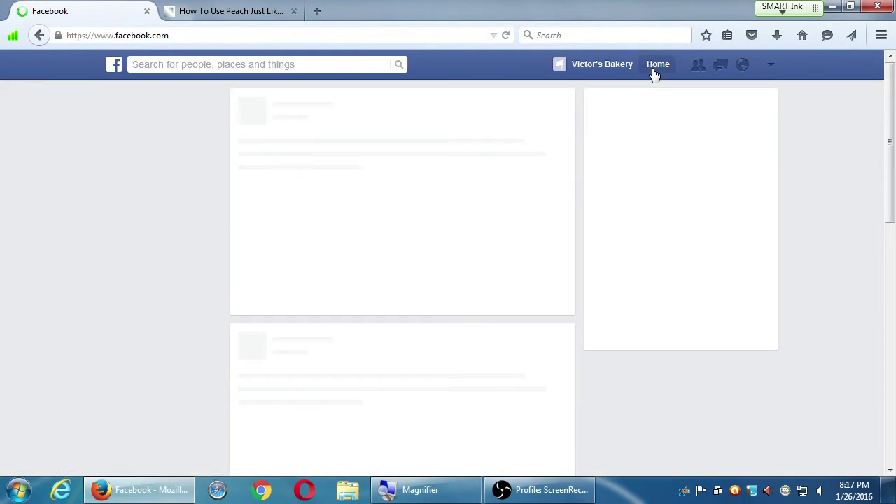
Step: Refresh the news feed twice with F5 to check the How To Use Peach post
{"action": "scroll", "coordinate": [572, 252], "scroll_direction": "down", "scroll_amount": 6}
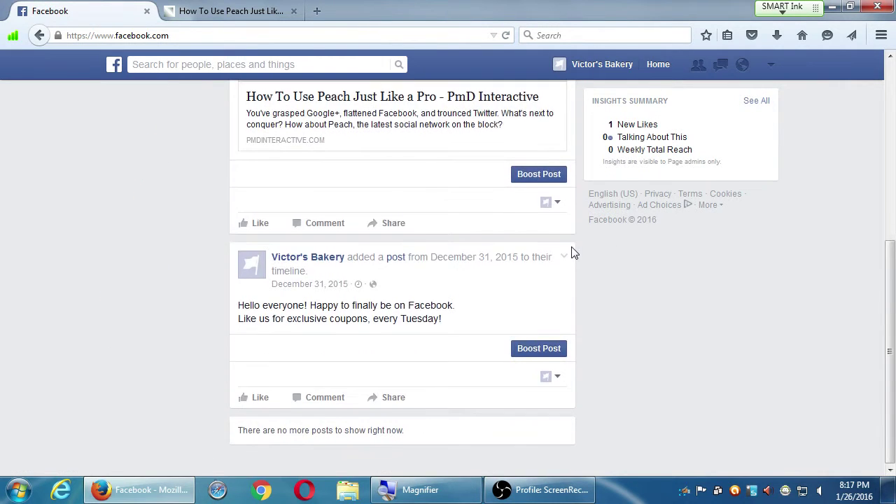
{"action": "scroll", "coordinate": [643, 295], "scroll_direction": "up", "scroll_amount": 5}
{"action": "key", "text": "F5"}
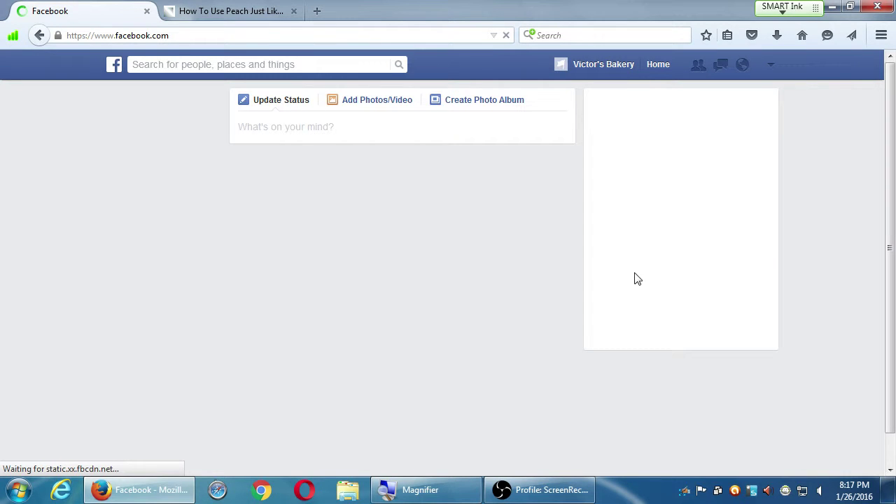
{"action": "scroll", "coordinate": [632, 279], "scroll_direction": "down", "scroll_amount": 5}
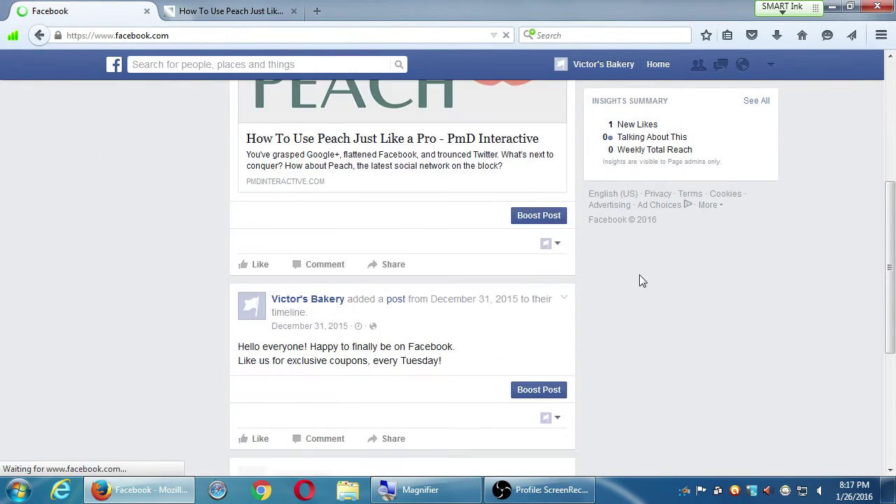
{"action": "key", "text": "F5"}
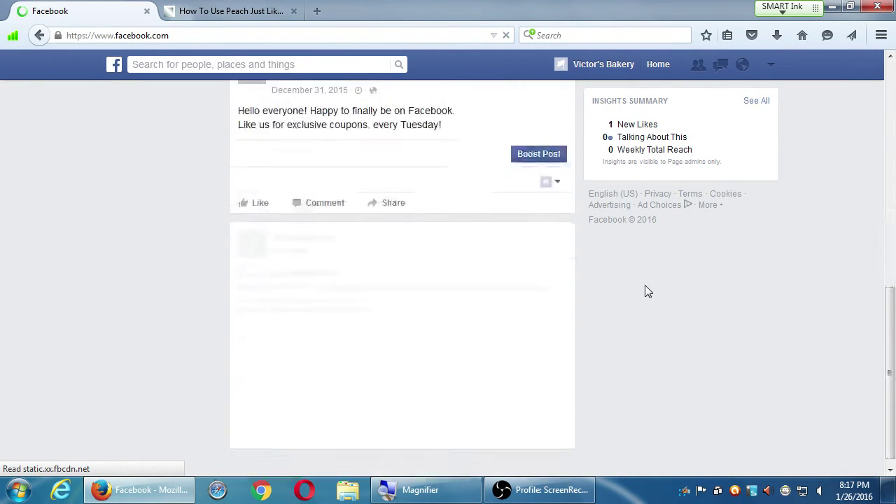
{"action": "scroll", "coordinate": [644, 285], "scroll_direction": "up", "scroll_amount": 10}
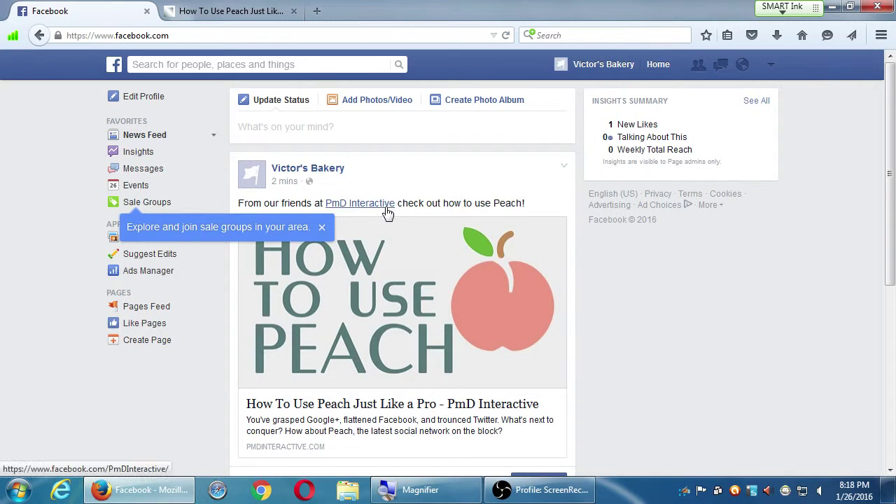
Step: Return to the refreshed home feed and dismiss the Sale Groups tip
{"action": "mouse_move", "coordinate": [388, 213]}
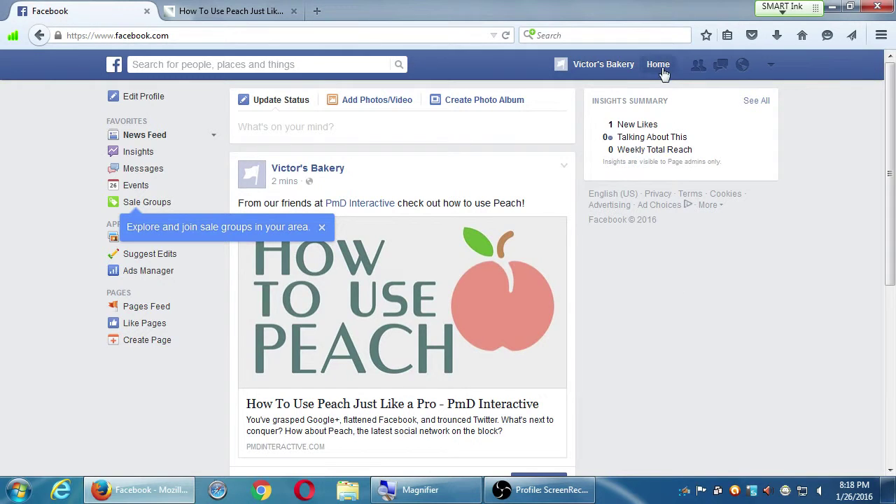
{"action": "left_click", "coordinate": [660, 66]}
{"action": "scroll", "coordinate": [671, 294], "scroll_direction": "down", "scroll_amount": 5}
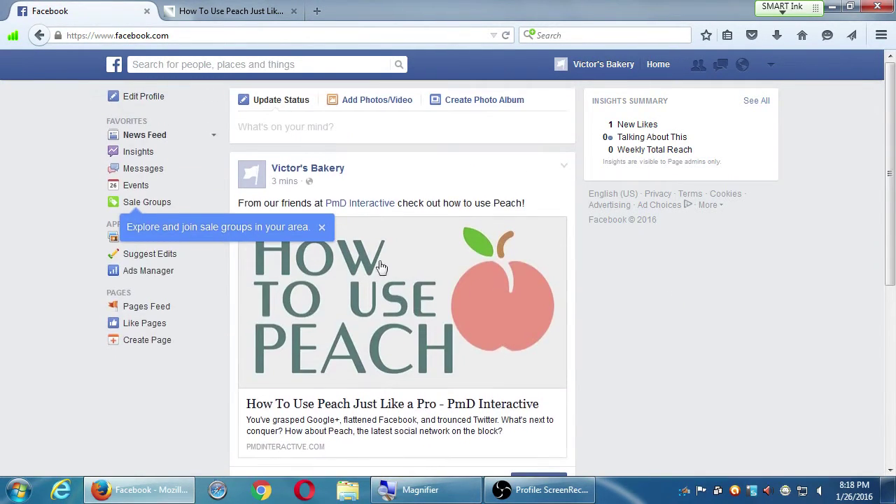
{"action": "left_click", "coordinate": [322, 229]}
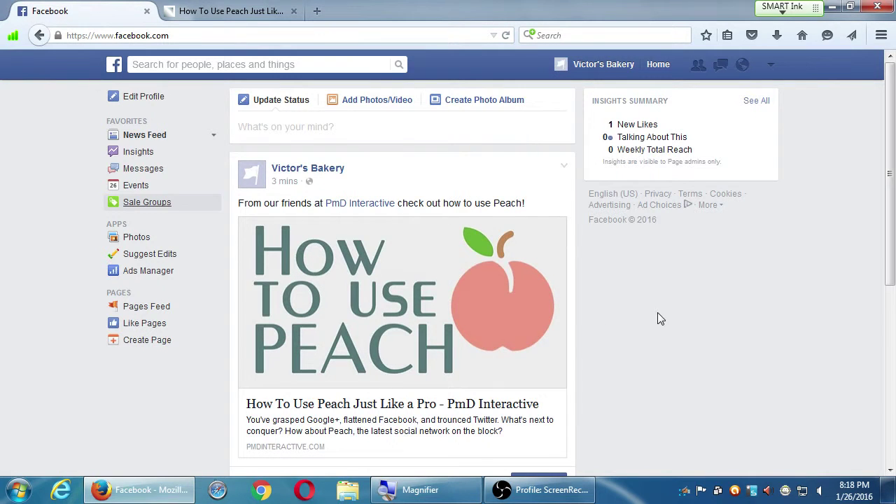
{"action": "scroll", "coordinate": [657, 312], "scroll_direction": "down", "scroll_amount": 3}
{"action": "scroll", "coordinate": [647, 315], "scroll_direction": "down", "scroll_amount": 2}
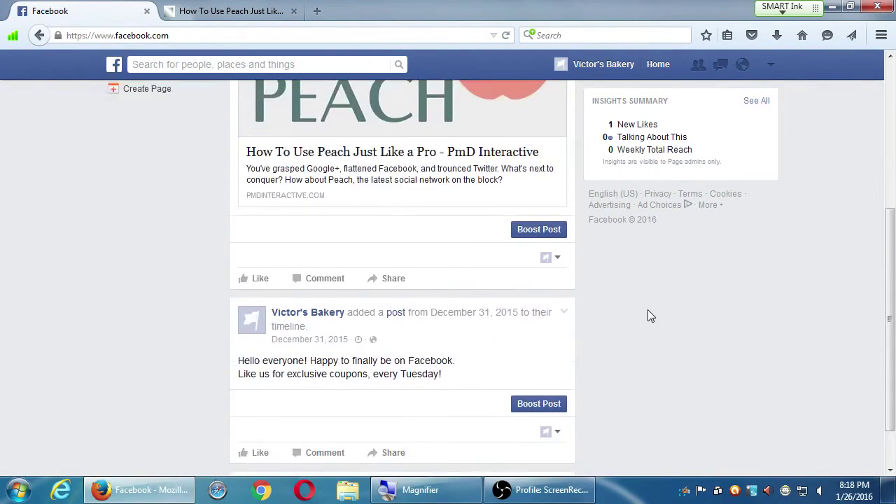
{"action": "scroll", "coordinate": [648, 315], "scroll_direction": "up", "scroll_amount": 4}
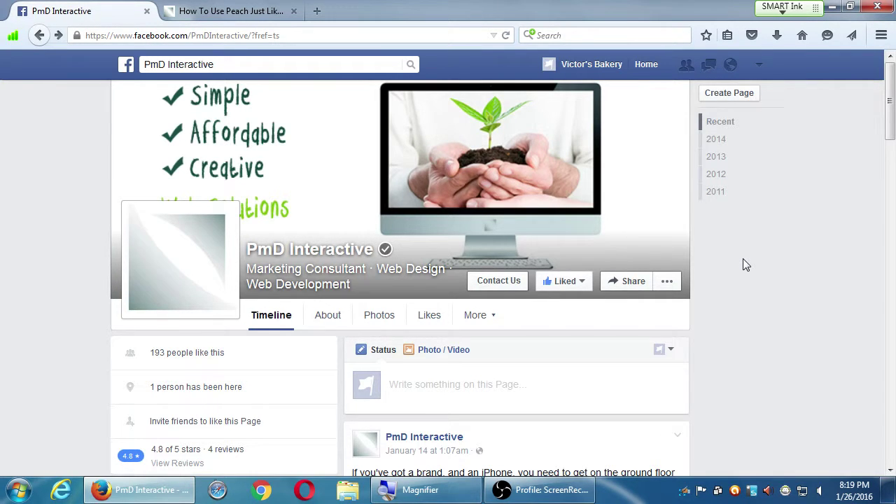
{"action": "scroll", "coordinate": [743, 259], "scroll_direction": "down", "scroll_amount": 4}
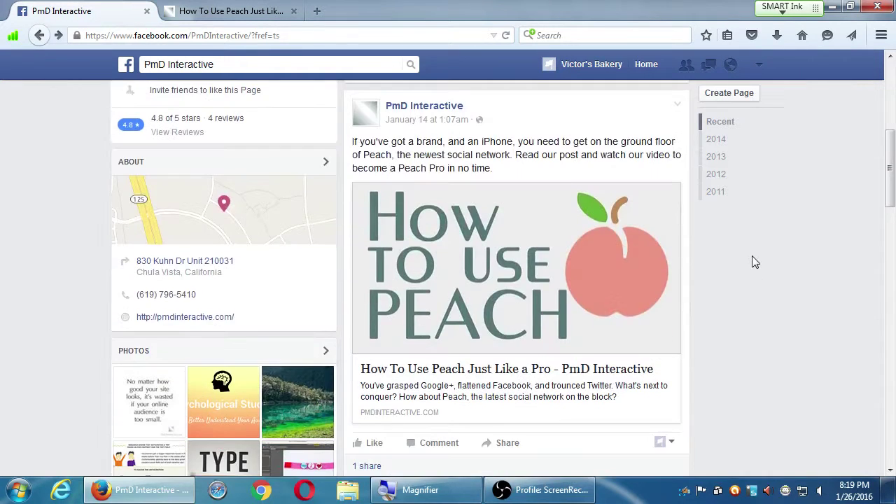
{"action": "scroll", "coordinate": [752, 256], "scroll_direction": "up", "scroll_amount": 4}
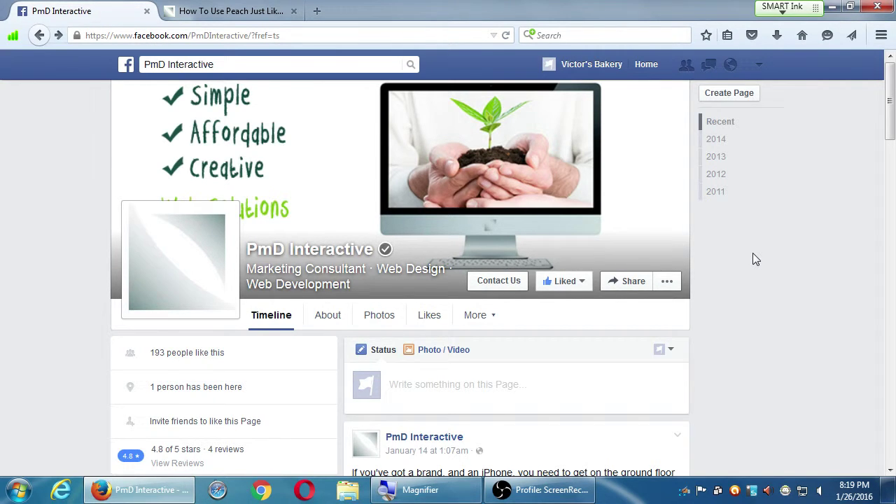
Step: Open the Victor's Bakery page and view the Peach post on its timeline
{"action": "left_click", "coordinate": [582, 70]}
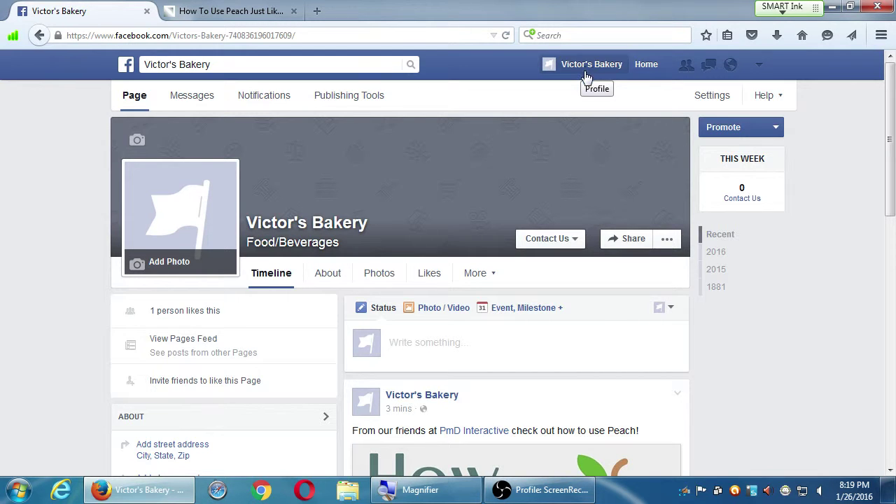
{"action": "scroll", "coordinate": [735, 245], "scroll_direction": "down", "scroll_amount": 5}
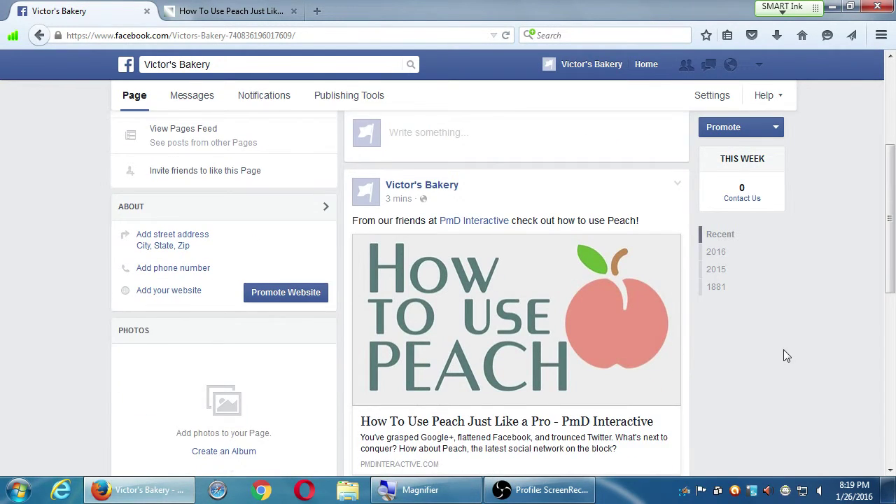
{"action": "scroll", "coordinate": [784, 356], "scroll_direction": "up", "scroll_amount": 5}
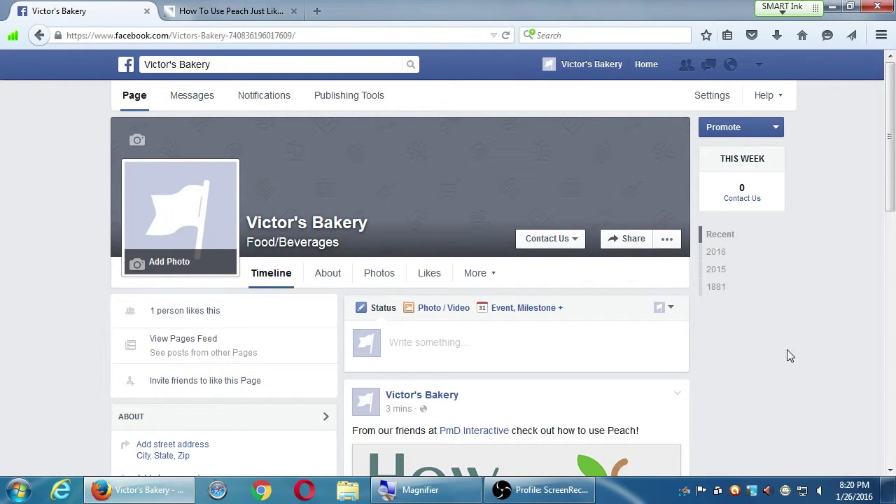
Step: Open a new Firefox tab and enter socialmediaexaminer.com in the address bar
{"action": "key", "text": "ctrl+t"}
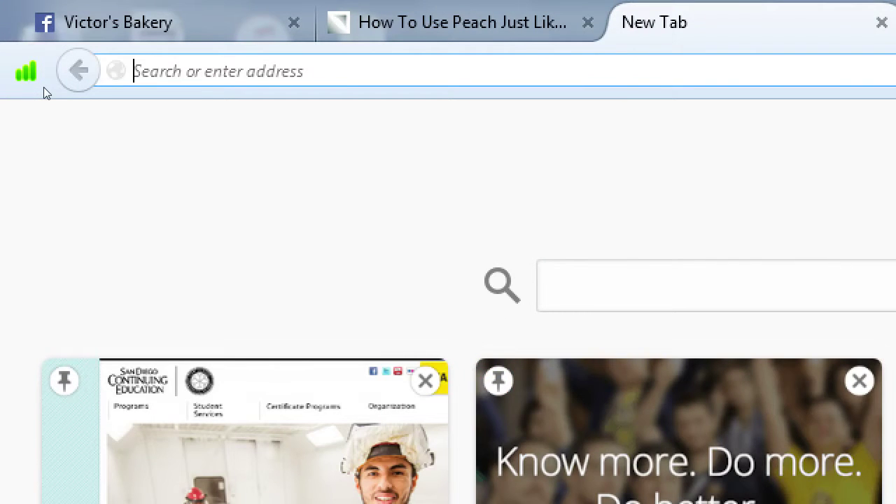
{"action": "type", "text": "soci"}
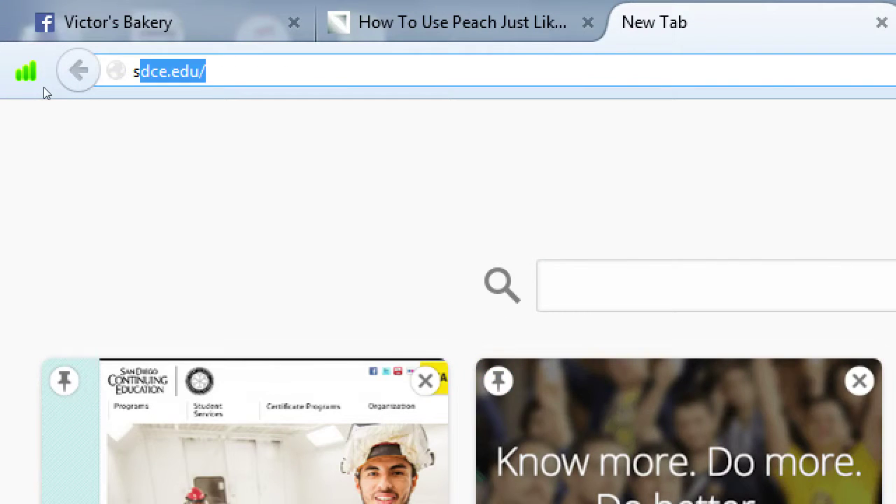
{"action": "type", "text": "alm"}
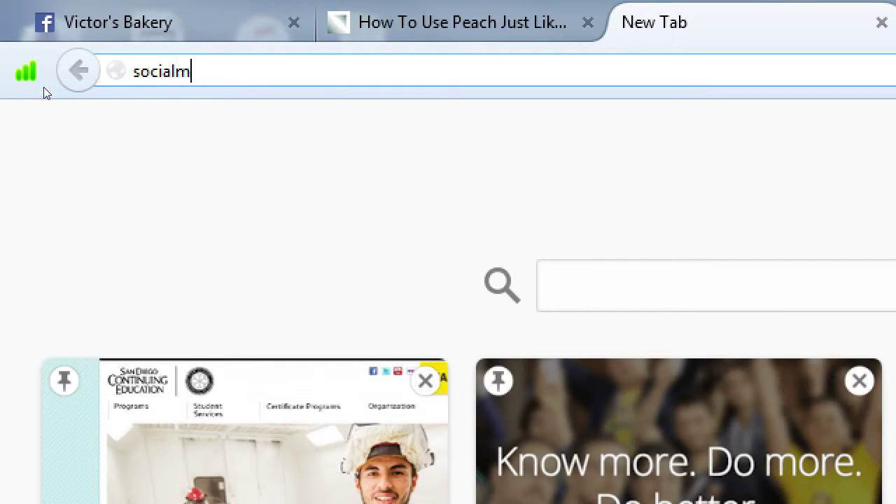
{"action": "type", "text": "ediaexaminer"}
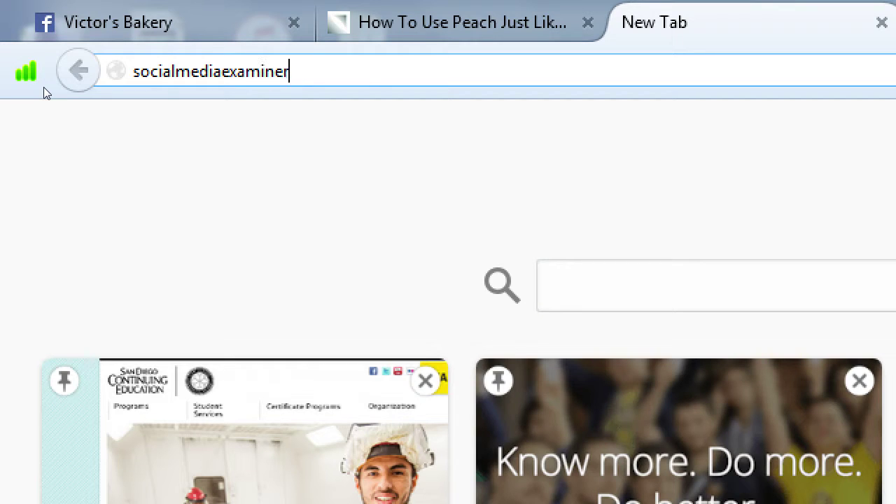
{"action": "type", "text": ".com"}
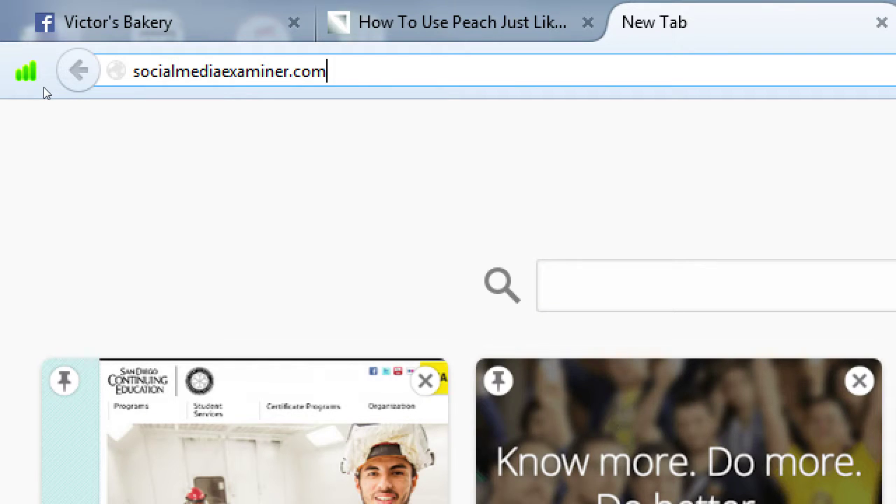
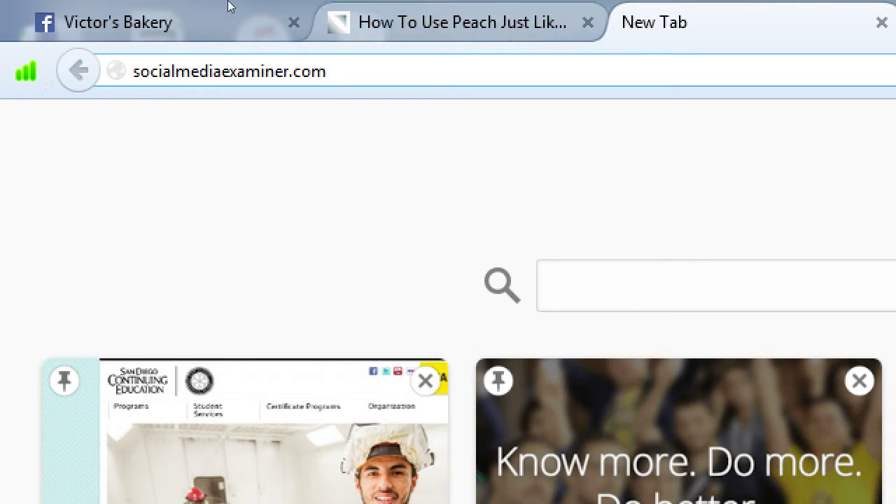
Step: Glance at the How To Use Peach article tab, then return to the Victor's Bakery Facebook tab
{"action": "key", "text": "ctrl+shift+Tab"}
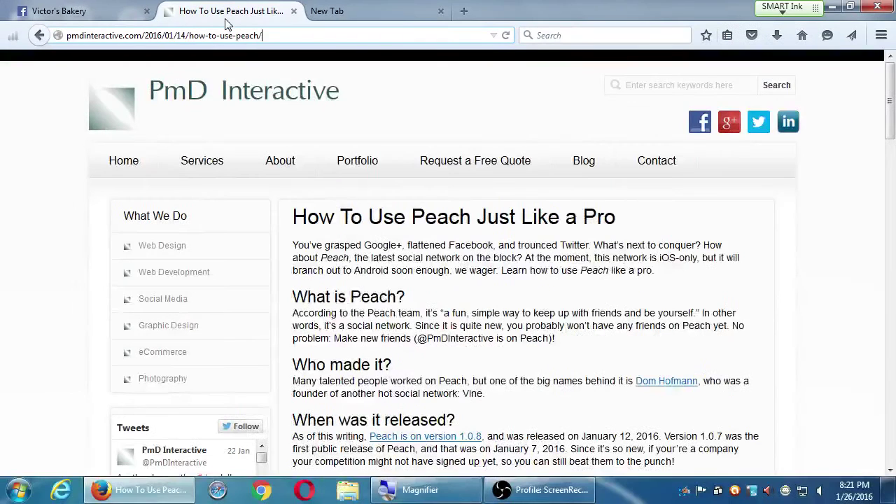
{"action": "left_click", "coordinate": [181, 14]}
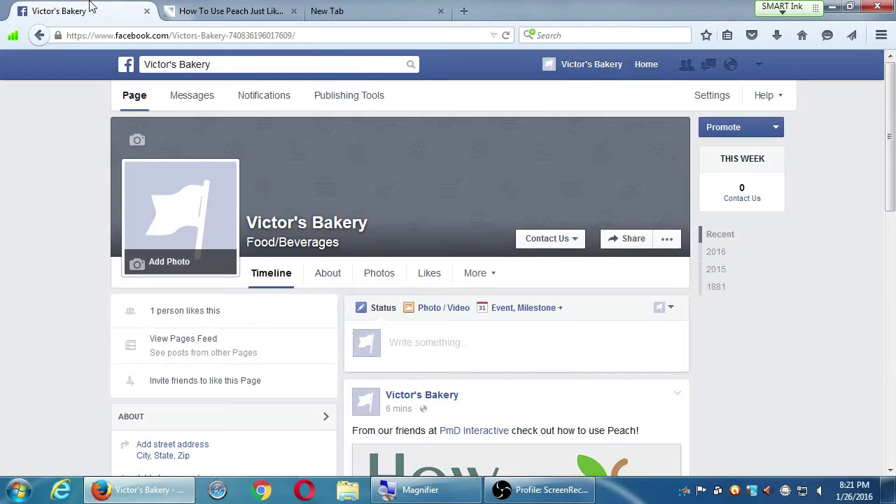
Step: Go to the News Feed and check the shared how-to-use-Peach post at the top
{"action": "left_click", "coordinate": [644, 64]}
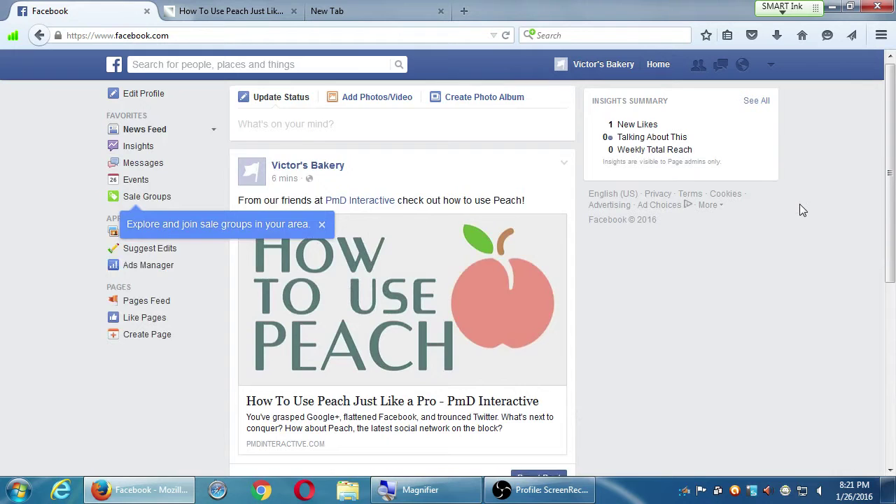
{"action": "scroll", "coordinate": [799, 204], "scroll_direction": "down", "scroll_amount": 8}
{"action": "scroll", "coordinate": [799, 203], "scroll_direction": "up", "scroll_amount": 7}
{"action": "scroll", "coordinate": [800, 204], "scroll_direction": "up", "scroll_amount": 1}
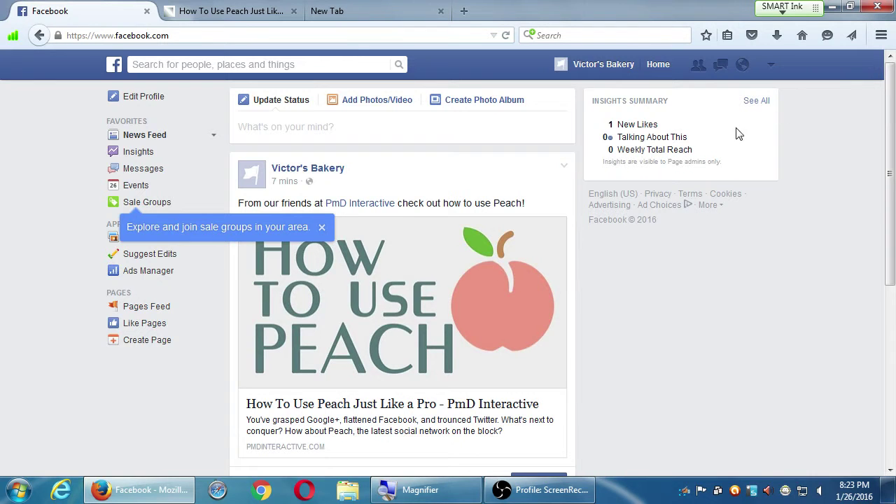
Step: Return to the Victor's Bakery Page and scroll its timeline to the shared How To Use Peach post
{"action": "left_click", "coordinate": [620, 63]}
{"action": "scroll", "coordinate": [675, 263], "scroll_direction": "down", "scroll_amount": 5}
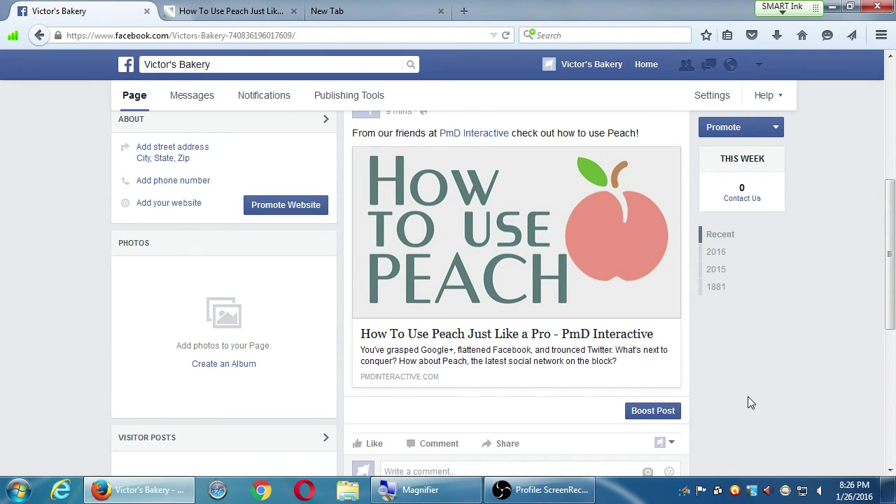
{"action": "left_click", "coordinate": [572, 492]}
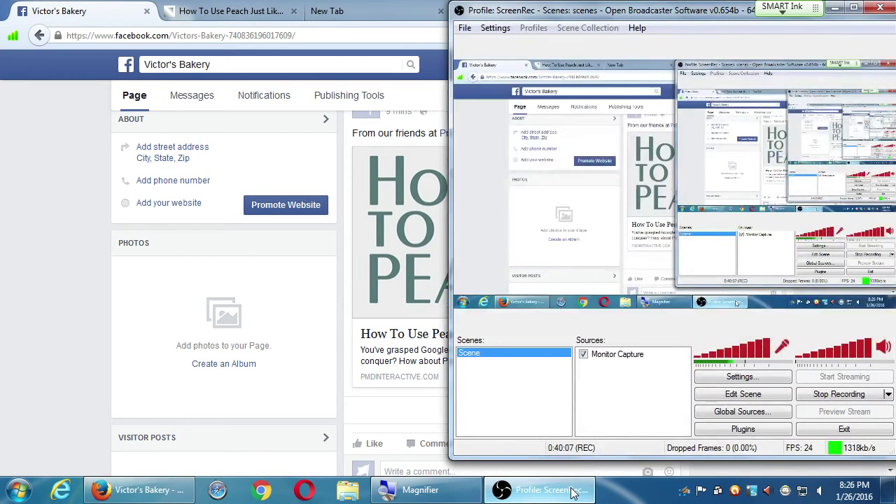
{"action": "left_click", "coordinate": [572, 491]}
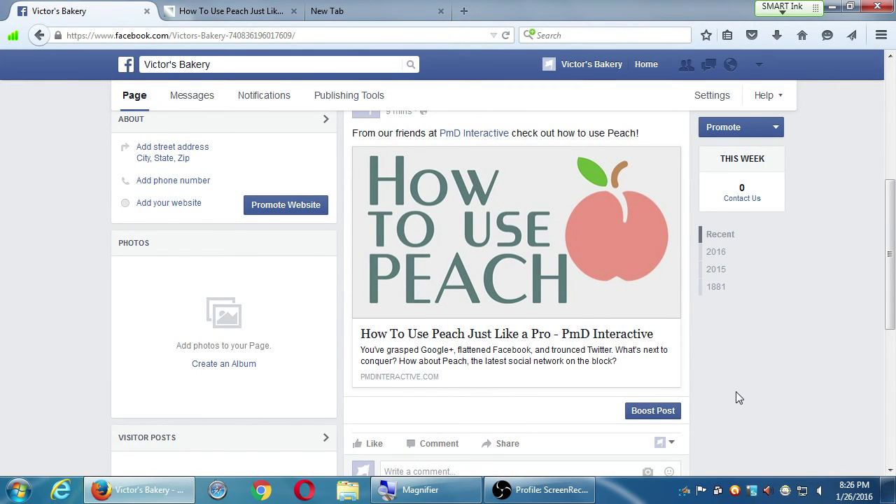
{"action": "scroll", "coordinate": [460, 414], "scroll_direction": "up", "scroll_amount": 1}
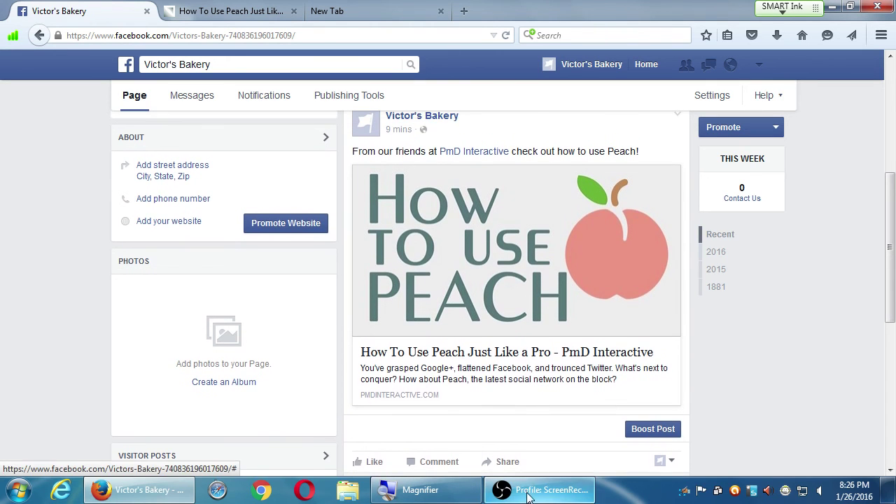